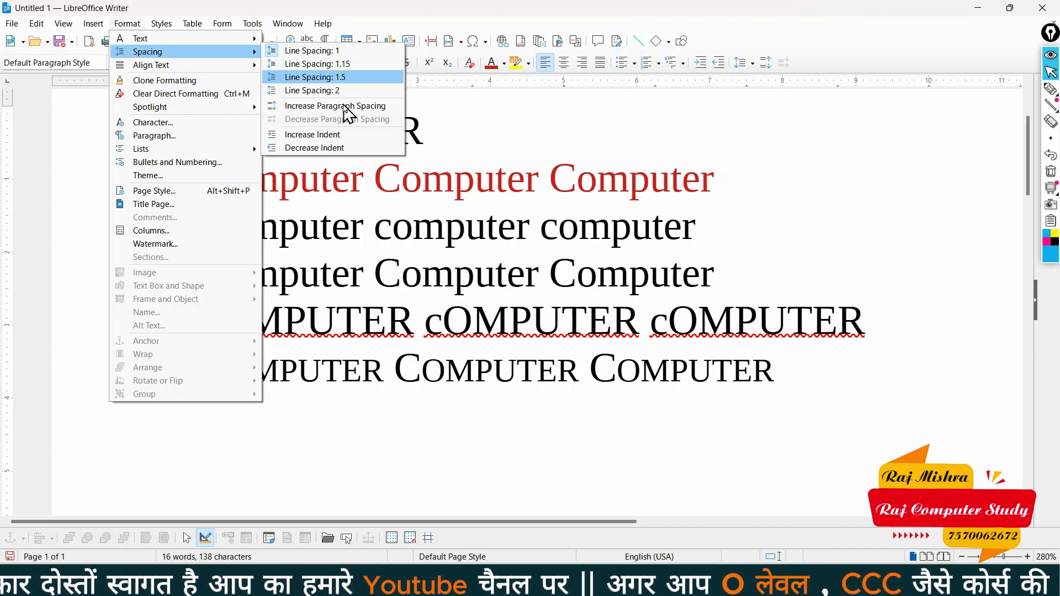
Select all six lines of text and view the spacing options available for them.
{"action": "left_click", "coordinate": [511, 236]}
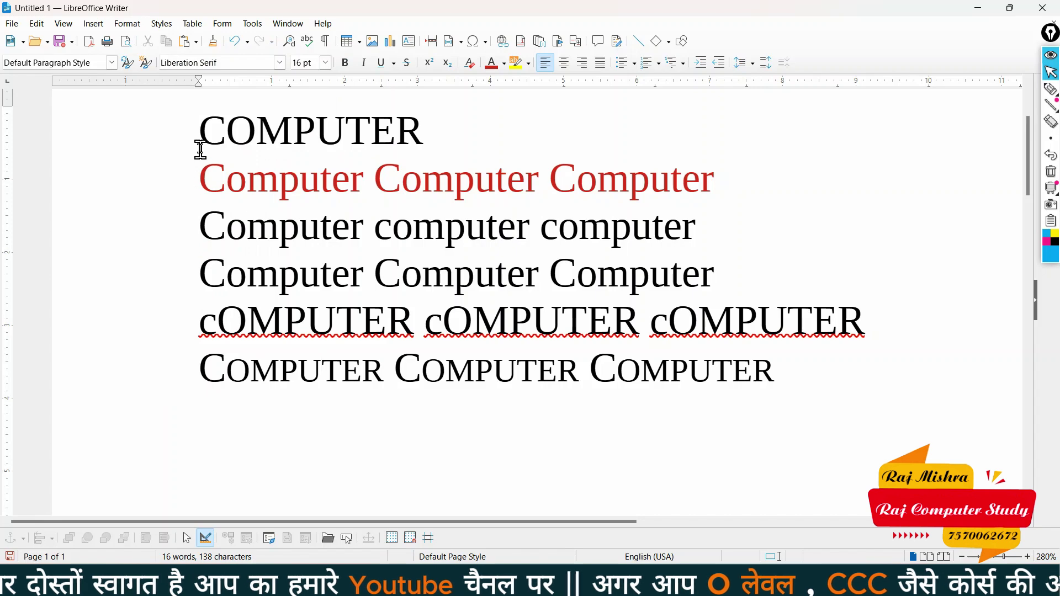
{"action": "left_click_drag", "start_coordinate": [201, 149], "coordinate": [769, 396]}
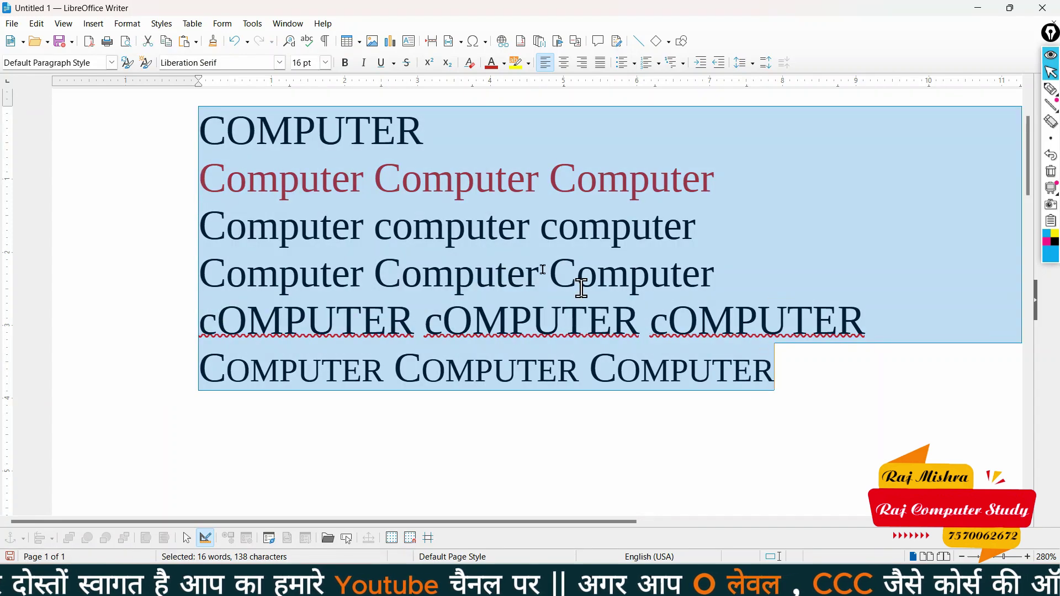
{"action": "left_click", "coordinate": [127, 24]}
{"action": "mouse_move", "coordinate": [166, 51]}
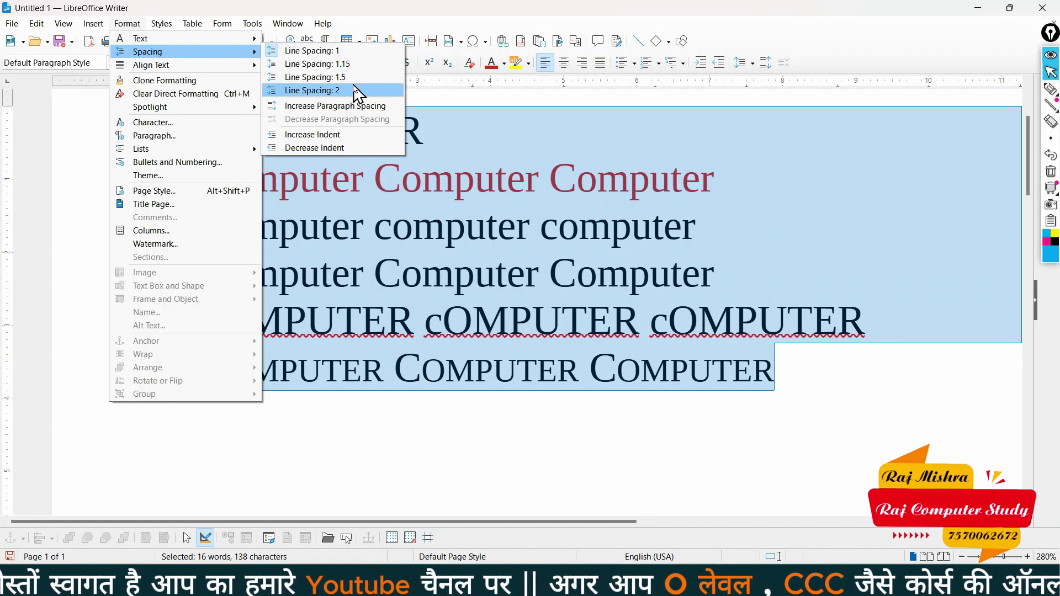
Switch to the Google Meet window and check the raised hands in the participants list.
{"action": "key", "text": "alt+Tab"}
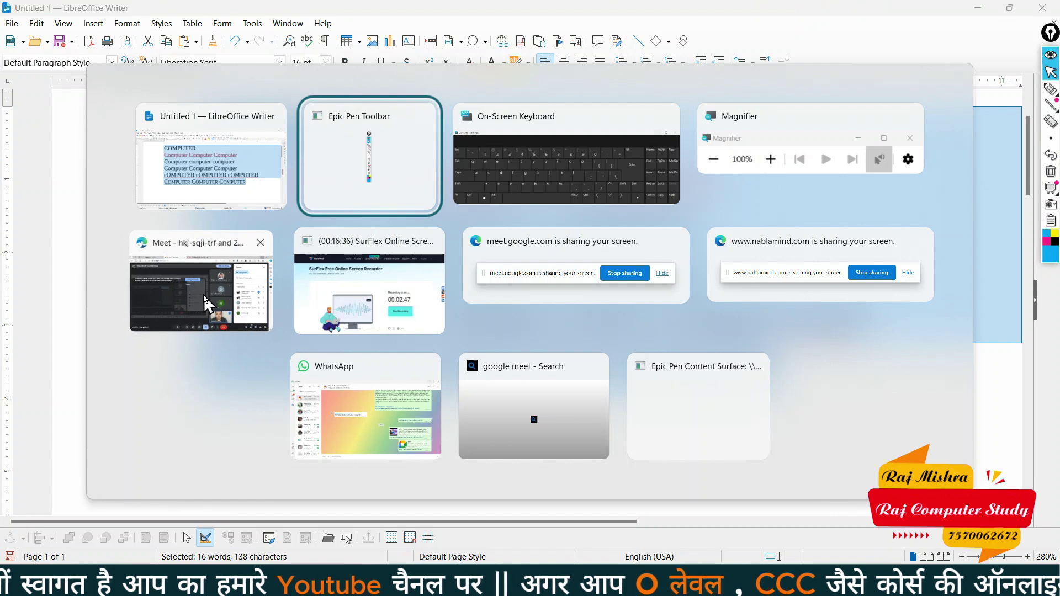
{"action": "left_click", "coordinate": [207, 289]}
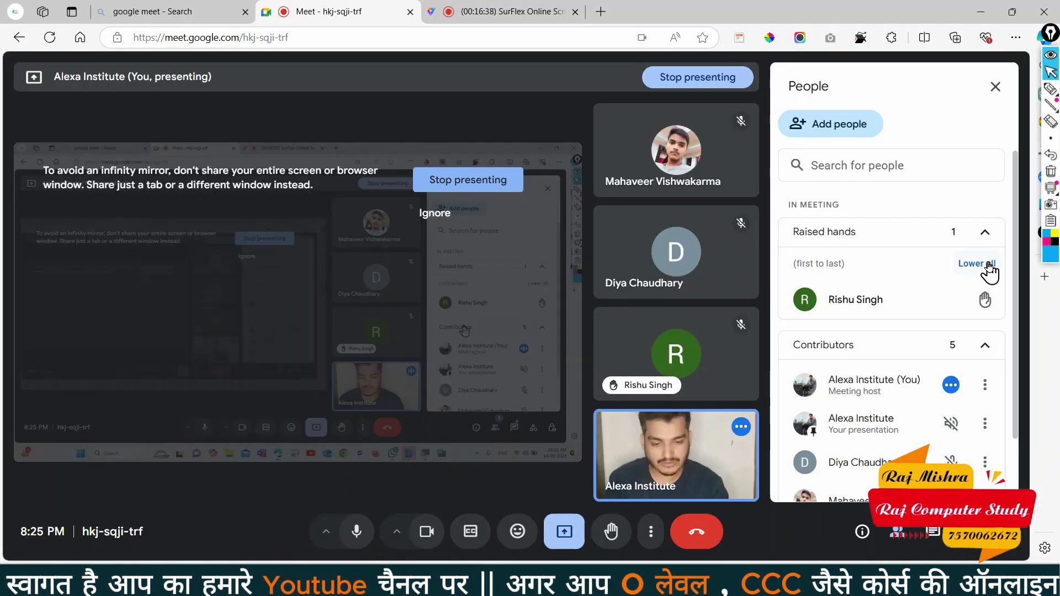
{"action": "scroll", "coordinate": [859, 328], "scroll_direction": "down", "scroll_amount": 1}
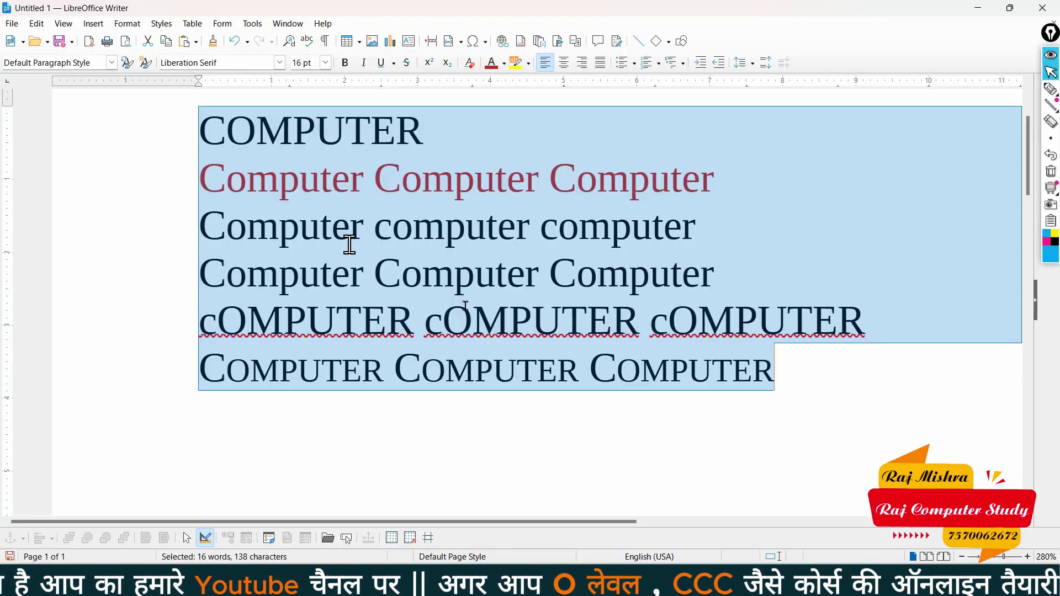
Back in LibreOffice Writer, apply Cycle Case to the fourth line, "Computer Computer Computer".
{"action": "left_click", "coordinate": [350, 234]}
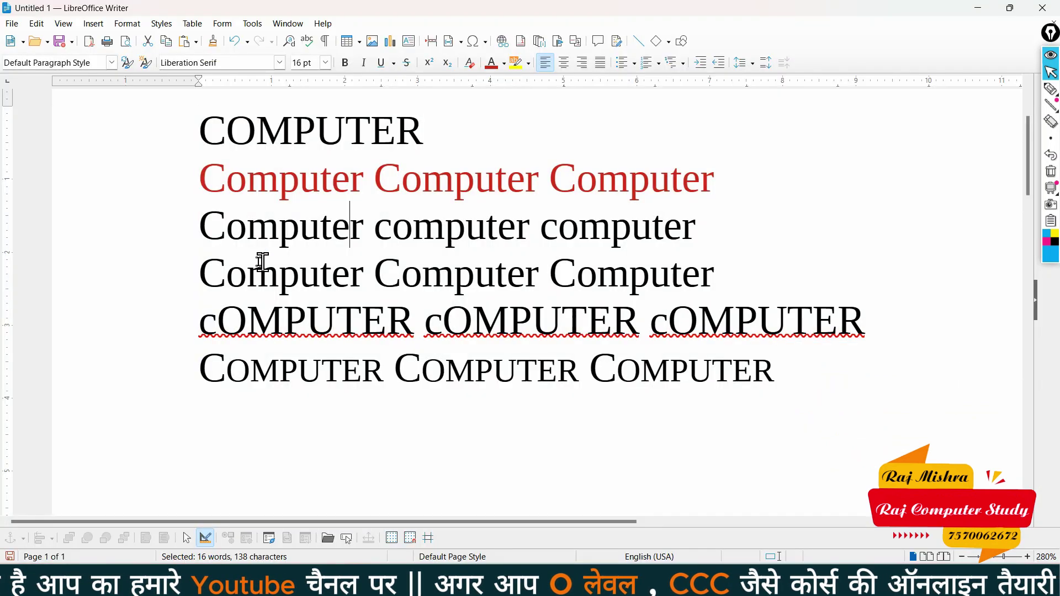
{"action": "left_click_drag", "start_coordinate": [199, 265], "coordinate": [714, 272]}
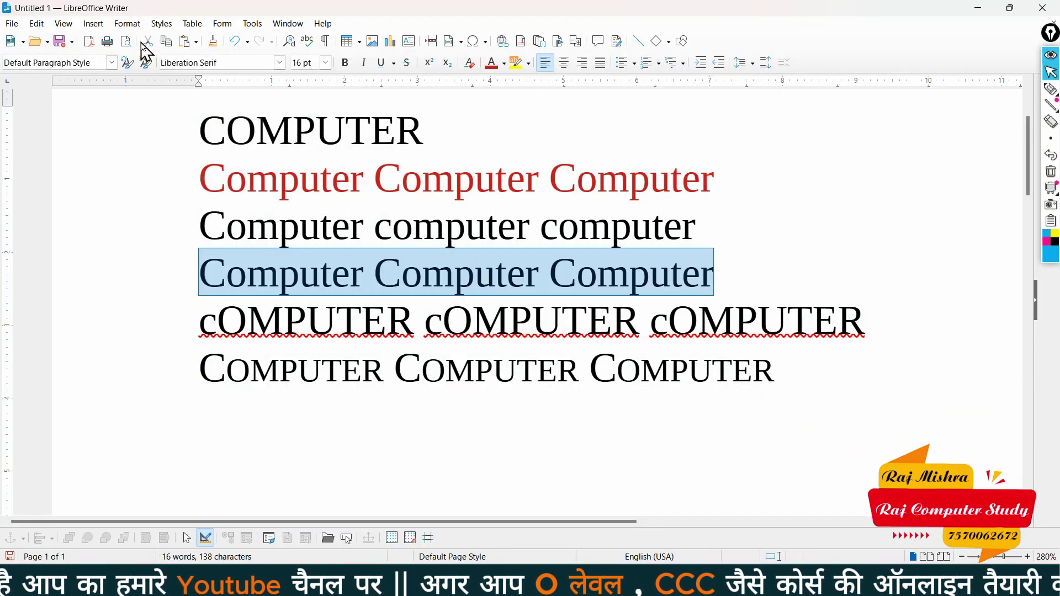
{"action": "left_click", "coordinate": [127, 23]}
{"action": "mouse_move", "coordinate": [147, 38]}
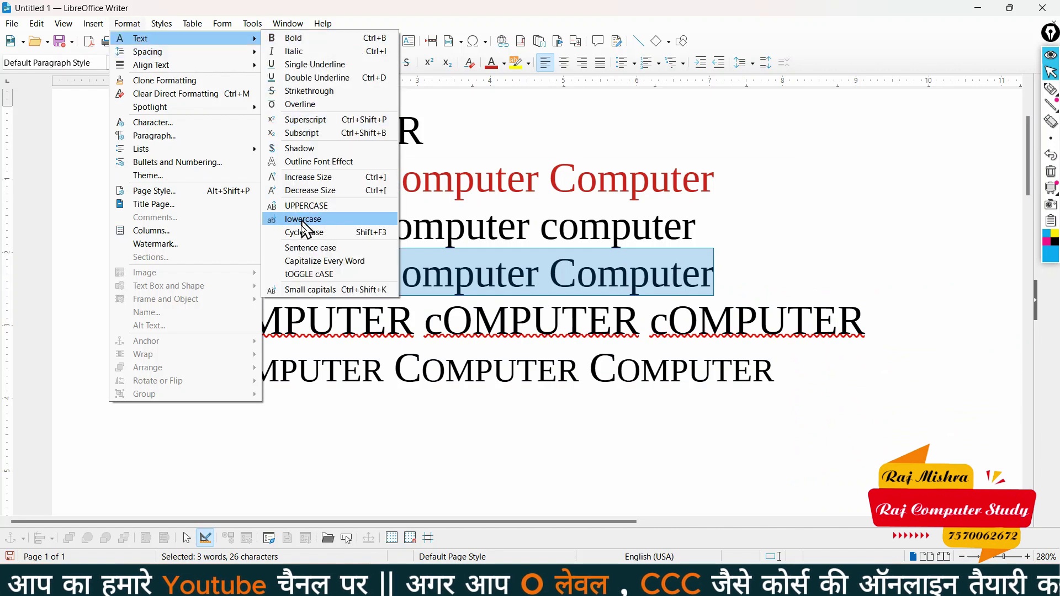
{"action": "left_click", "coordinate": [324, 233]}
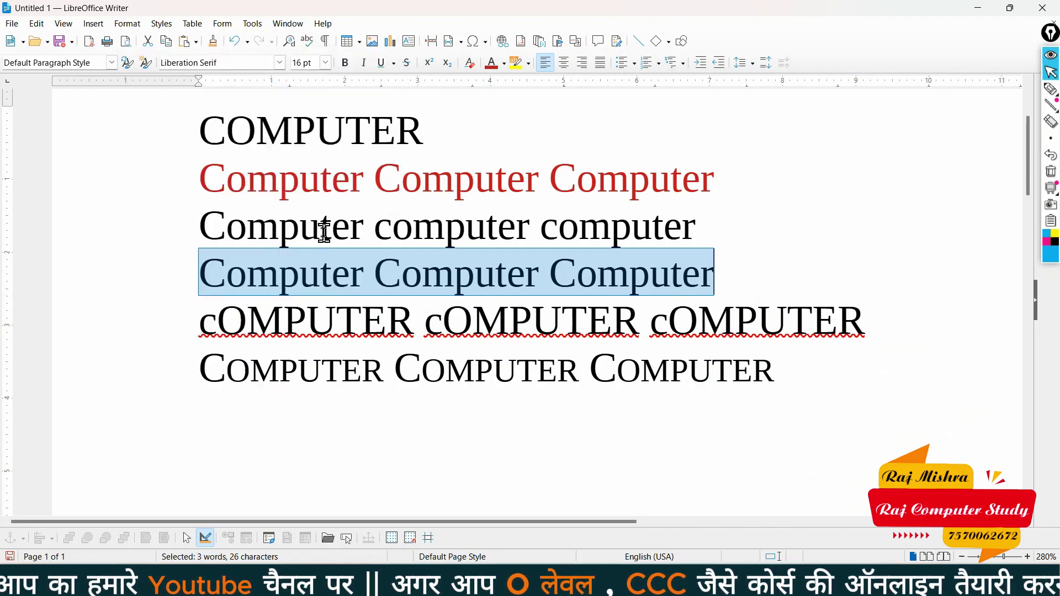
{"action": "left_click", "coordinate": [336, 317]}
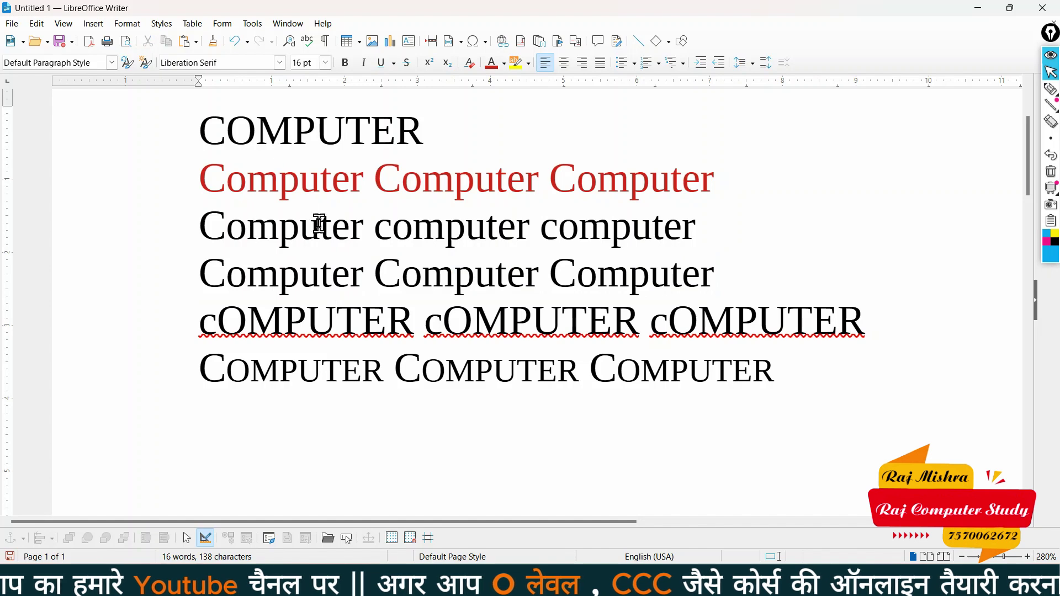
Convert the red second line to lowercase.
{"action": "left_click_drag", "start_coordinate": [219, 171], "coordinate": [731, 177]}
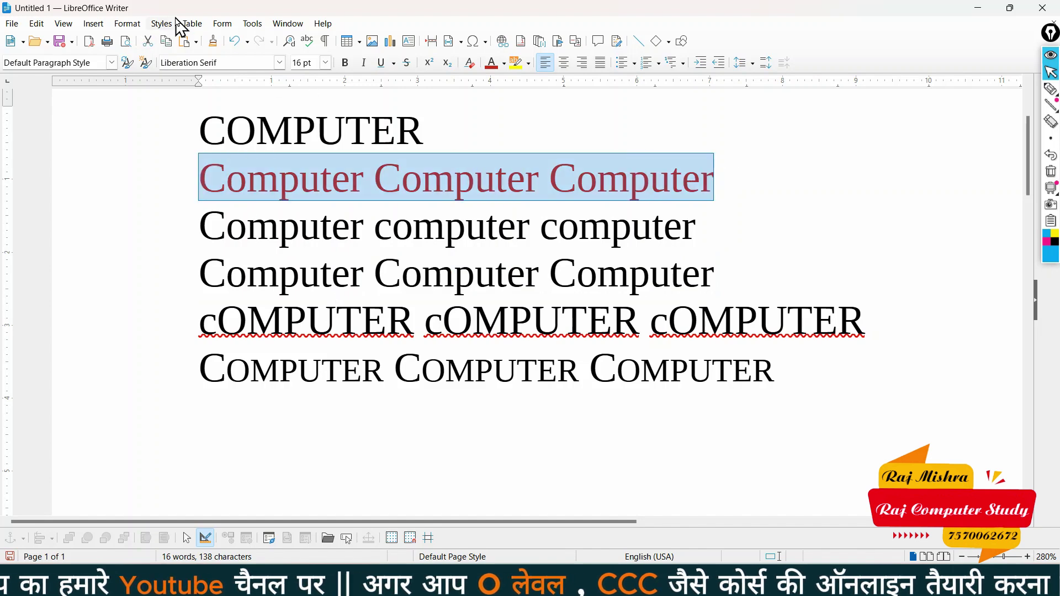
{"action": "left_click", "coordinate": [174, 22]}
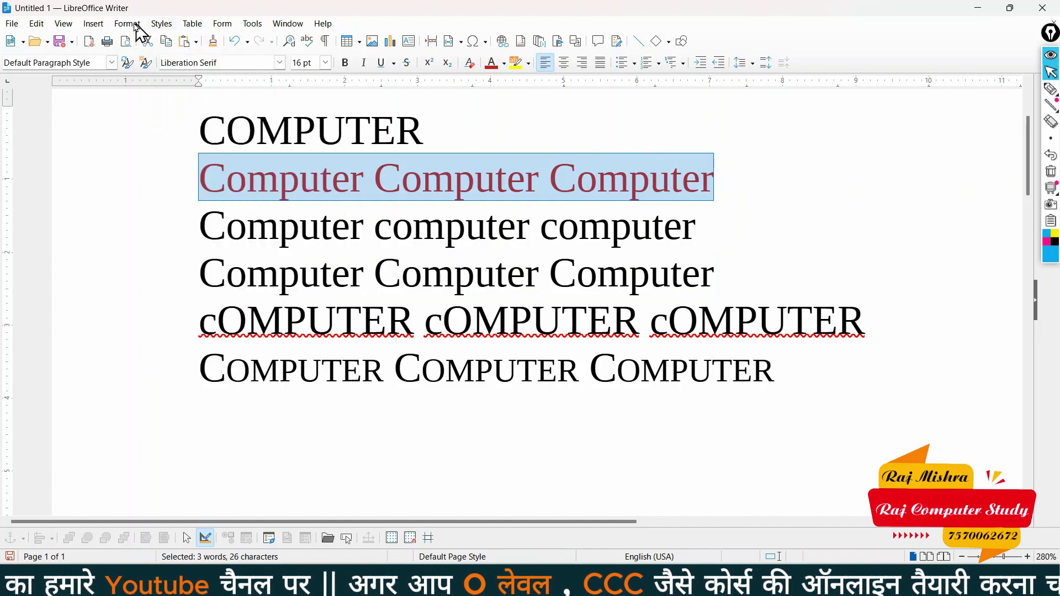
{"action": "left_click", "coordinate": [133, 24]}
{"action": "mouse_move", "coordinate": [137, 39]}
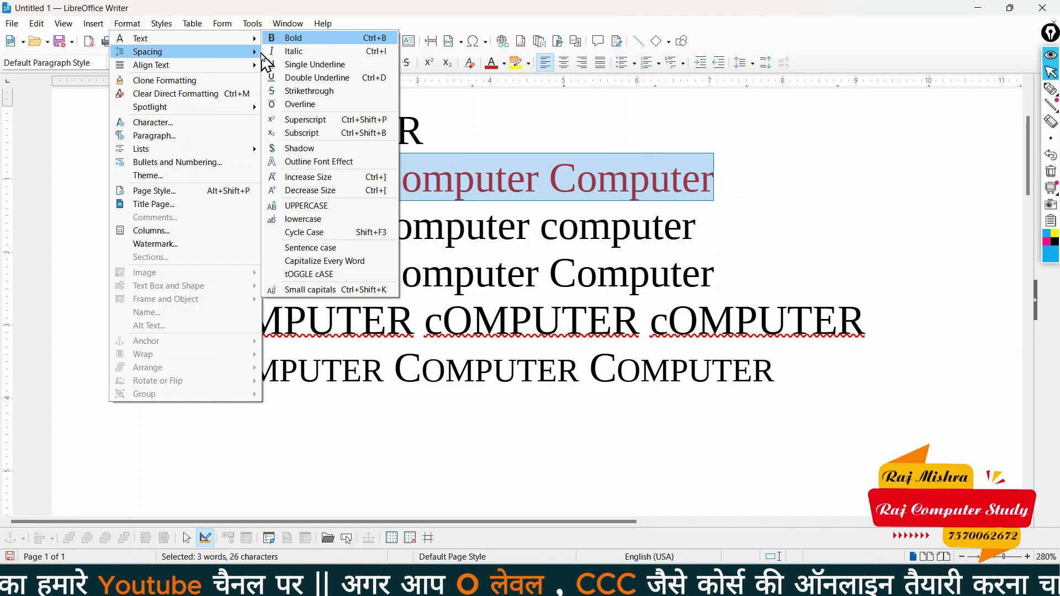
{"action": "left_click", "coordinate": [318, 220]}
{"action": "left_click", "coordinate": [529, 212]}
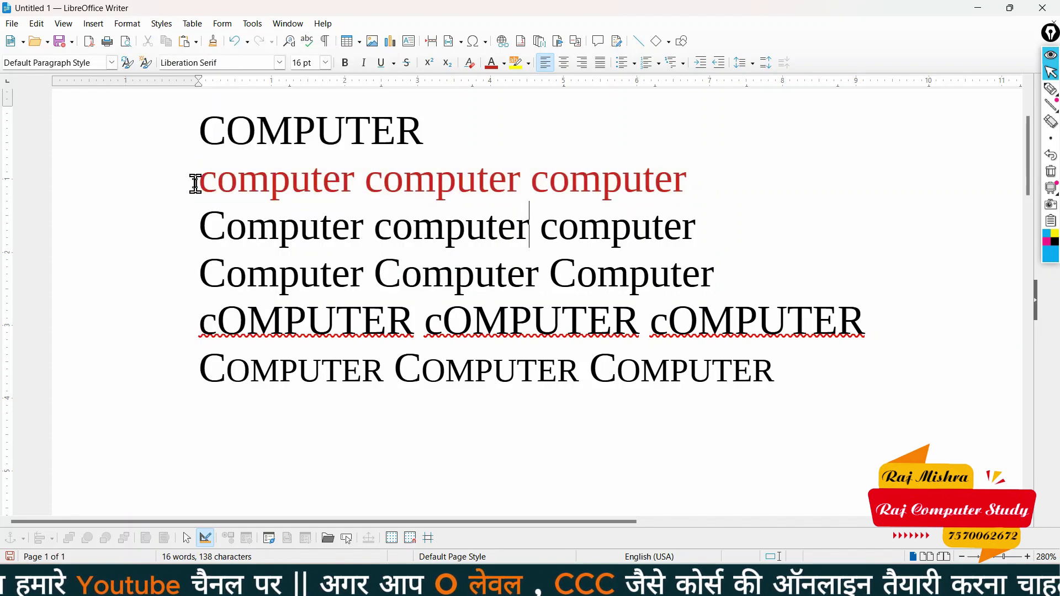
Apply Sentence case to the red second line.
{"action": "left_click_drag", "start_coordinate": [195, 179], "coordinate": [728, 189]}
{"action": "left_click", "coordinate": [133, 24]}
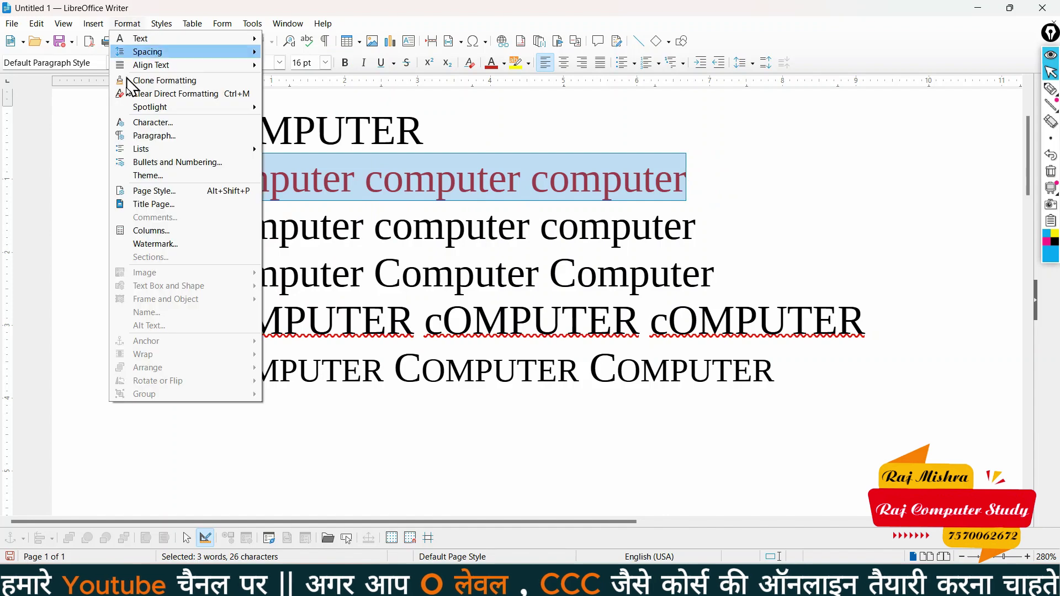
{"action": "mouse_move", "coordinate": [184, 39]}
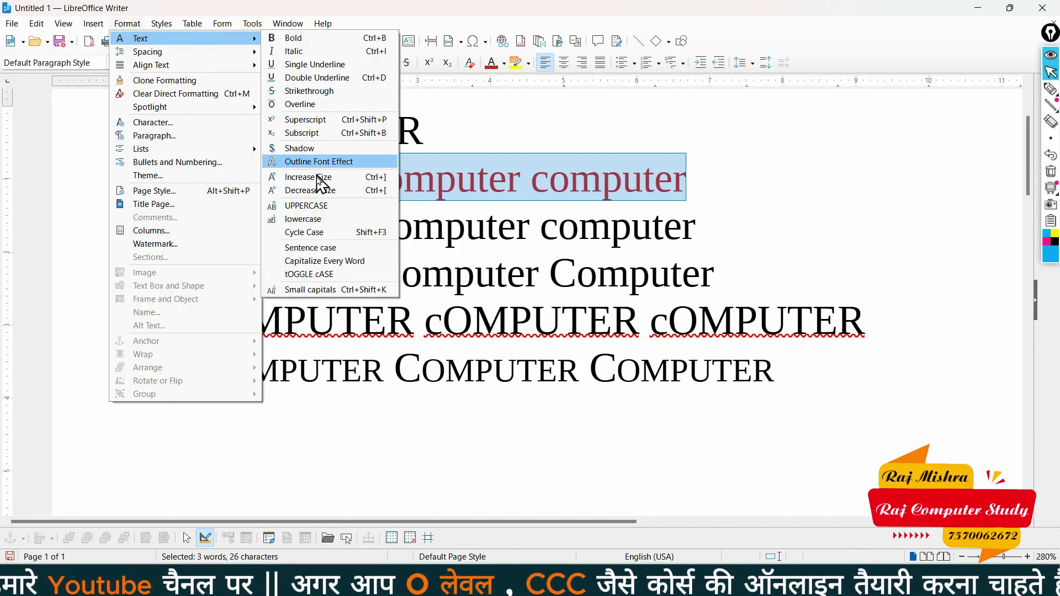
{"action": "left_click", "coordinate": [324, 248]}
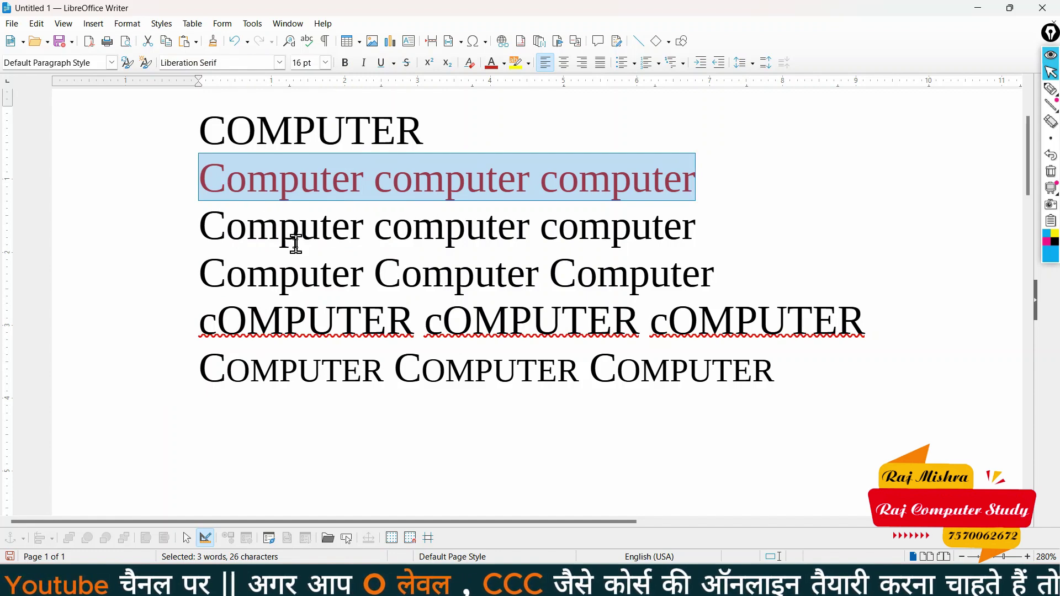
View the line spacing and paragraph spacing options for the red second line.
{"action": "left_click_drag", "start_coordinate": [184, 177], "coordinate": [765, 183]}
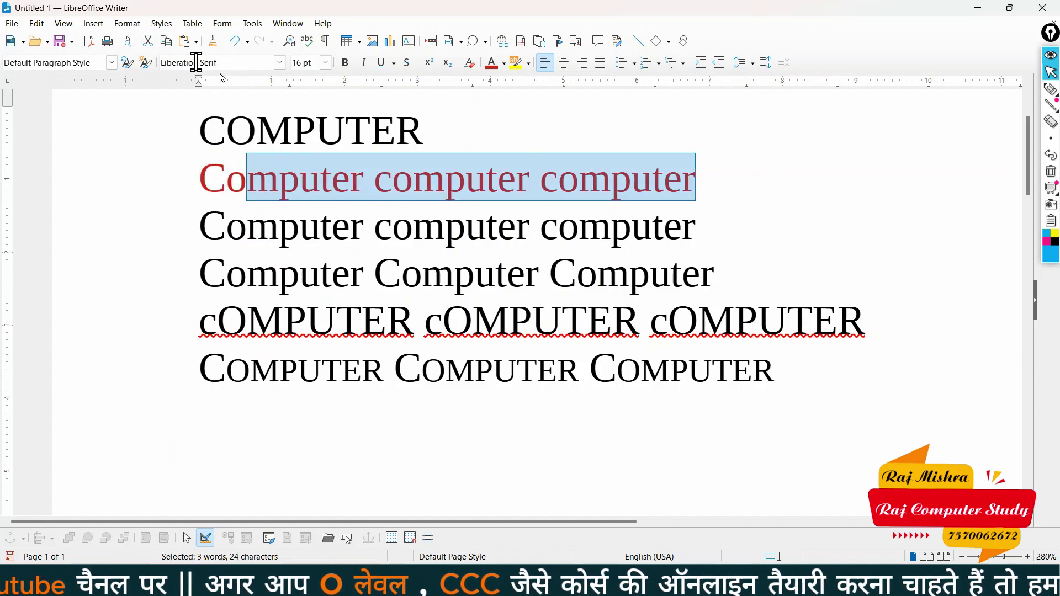
{"action": "left_click", "coordinate": [128, 24]}
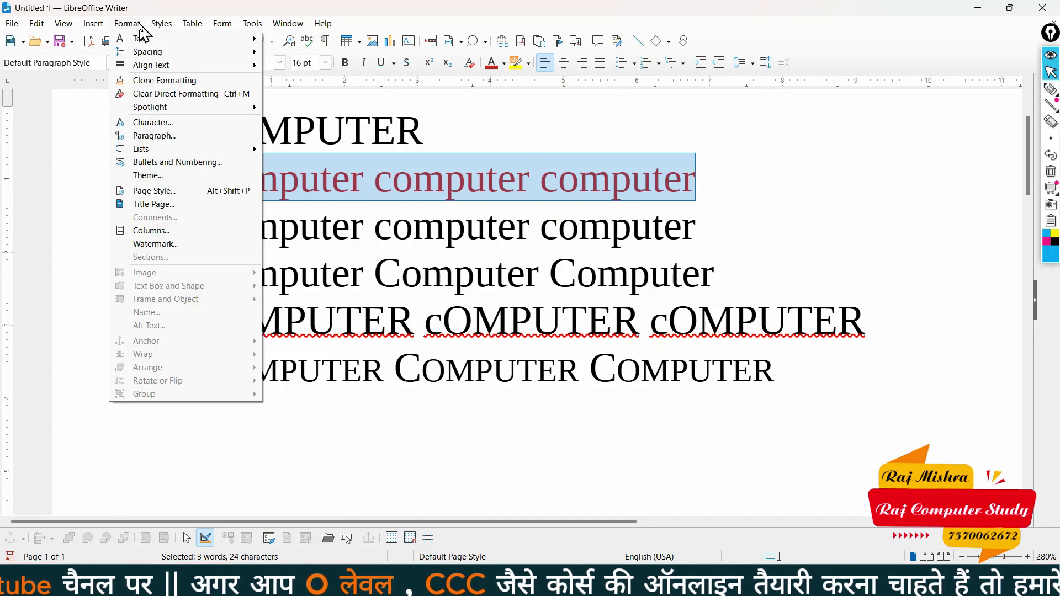
{"action": "mouse_move", "coordinate": [251, 52]}
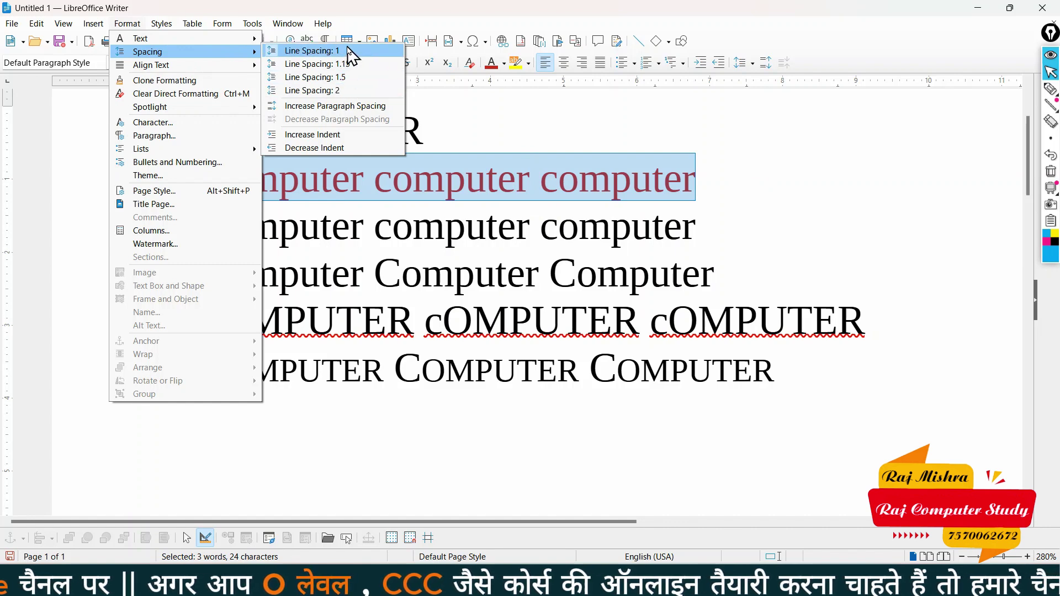
{"action": "left_click", "coordinate": [434, 208]}
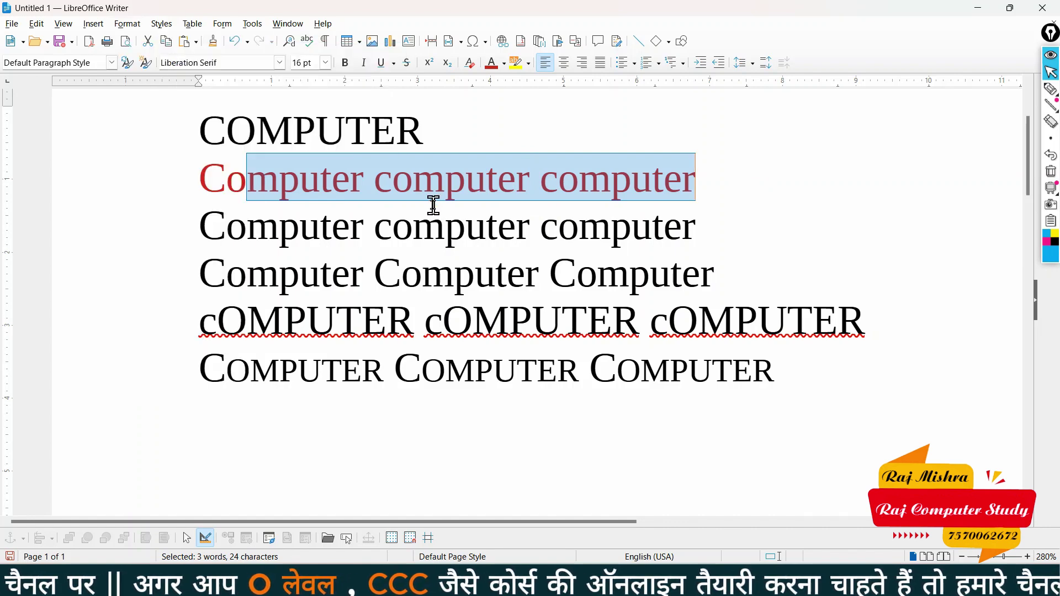
Set the line spacing of the whole document text to 2 and look over the lines.
{"action": "key", "text": "ctrl+a"}
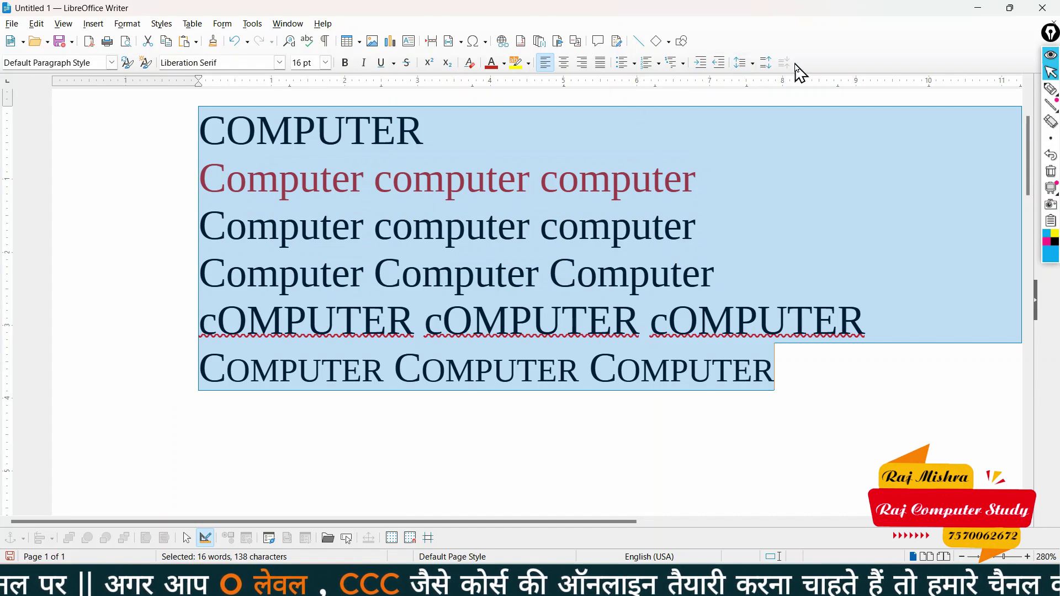
{"action": "left_click", "coordinate": [753, 64]}
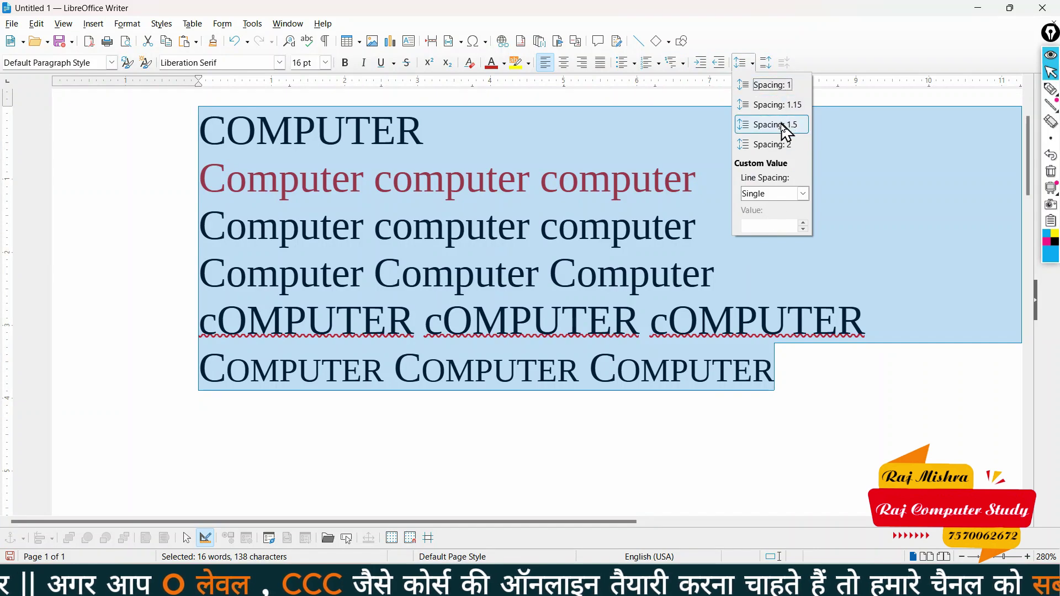
{"action": "left_click", "coordinate": [787, 145]}
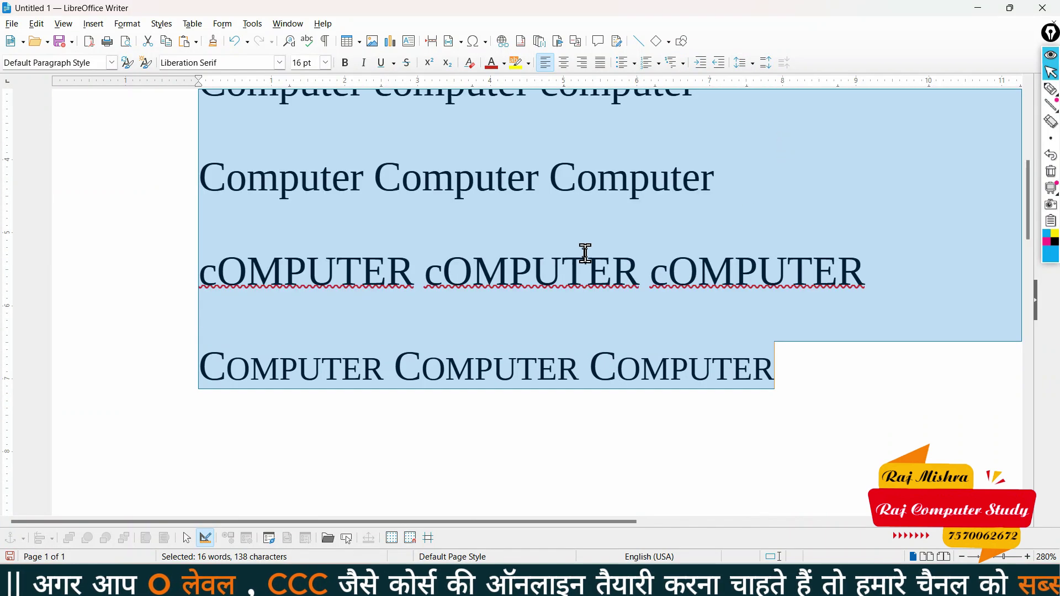
{"action": "scroll", "coordinate": [408, 215], "scroll_direction": "up", "scroll_amount": 3}
{"action": "scroll", "coordinate": [452, 362], "scroll_direction": "down", "scroll_amount": 2}
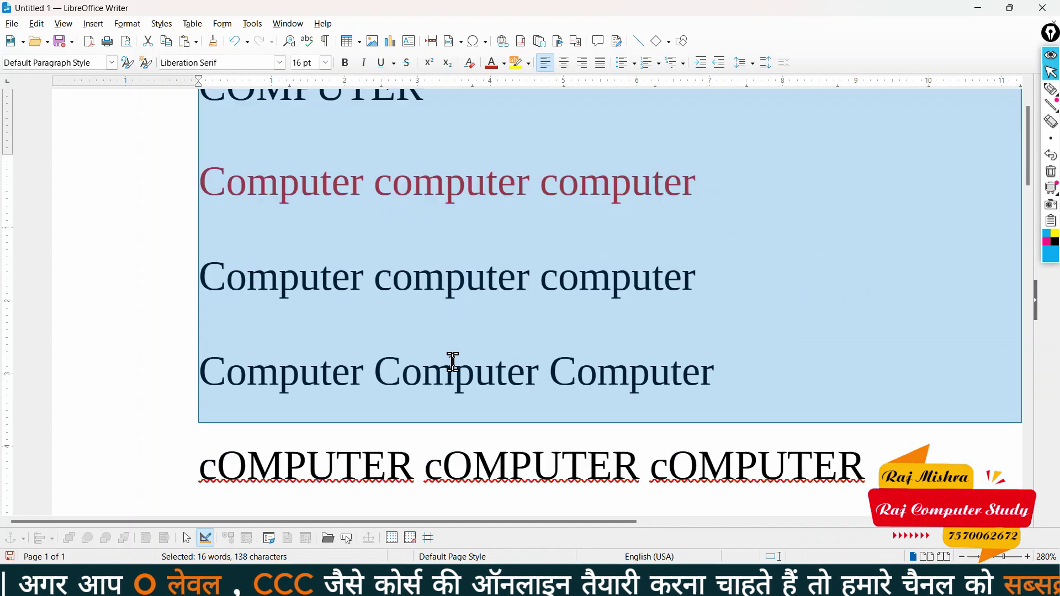
{"action": "scroll", "coordinate": [453, 361], "scroll_direction": "up", "scroll_amount": 2}
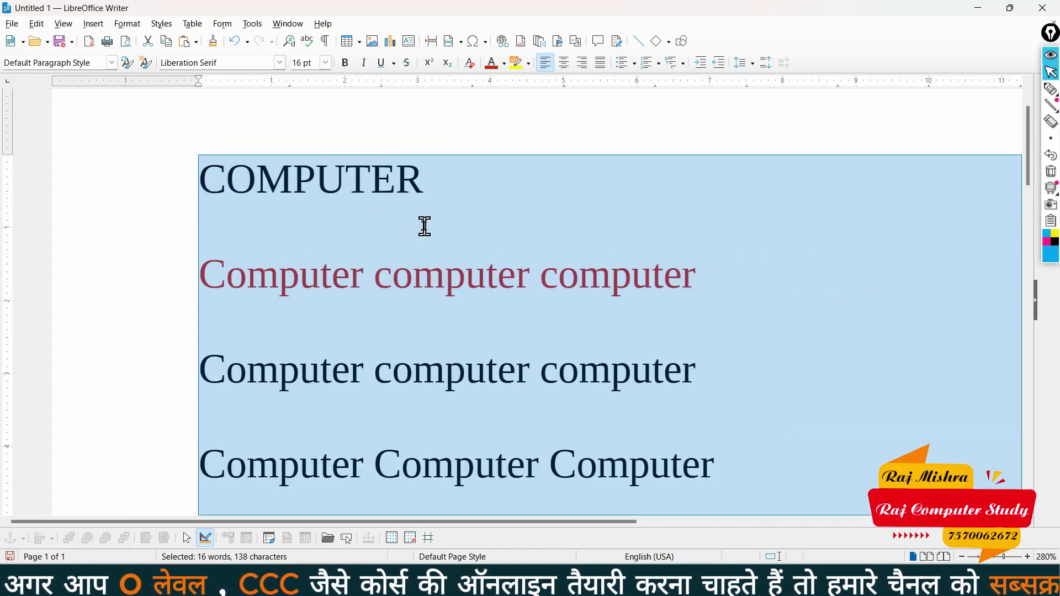
Reduce the line spacing of the whole text to 1.15, and finally to 1.
{"action": "left_click", "coordinate": [749, 64]}
{"action": "left_click", "coordinate": [771, 105]}
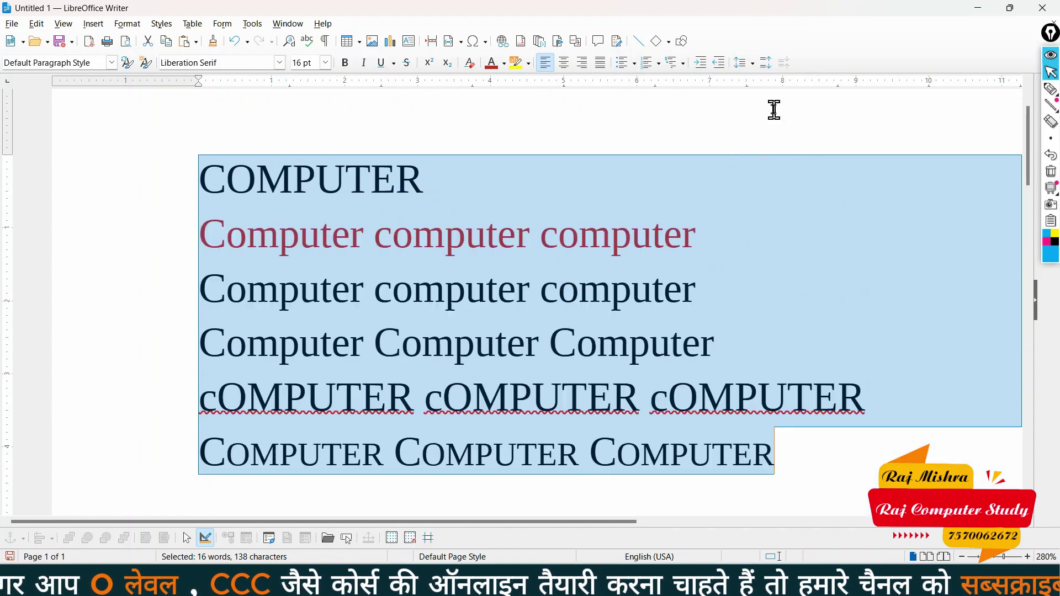
{"action": "left_click", "coordinate": [753, 64]}
{"action": "left_click", "coordinate": [762, 86]}
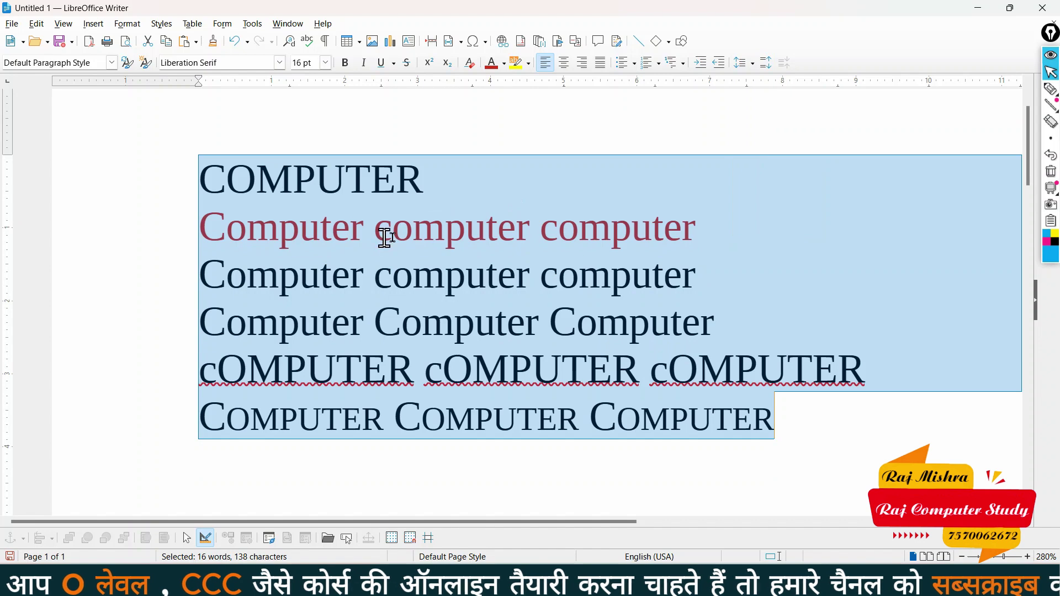
{"action": "left_click", "coordinate": [403, 239]}
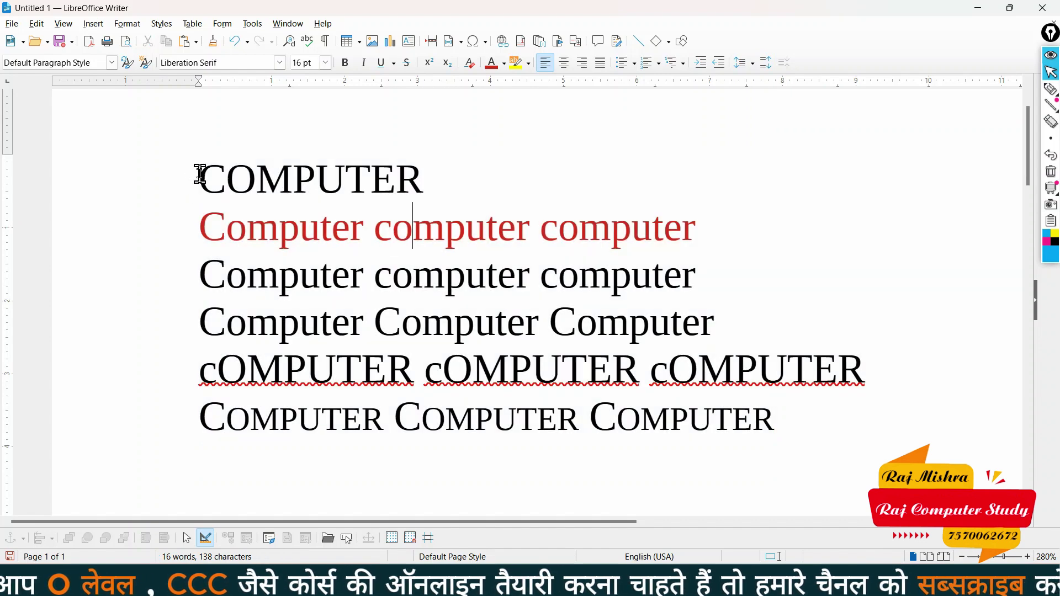
Select the last two lines of text and increase their indent by two levels.
{"action": "left_click_drag", "start_coordinate": [201, 175], "coordinate": [818, 403]}
{"action": "left_click", "coordinate": [220, 278]}
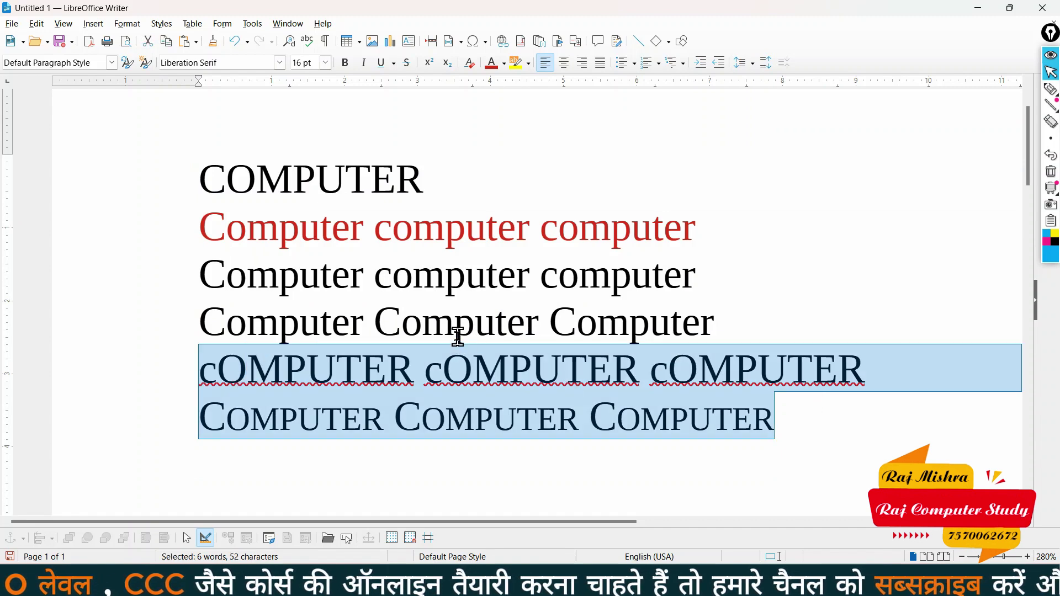
{"action": "left_click", "coordinate": [427, 359]}
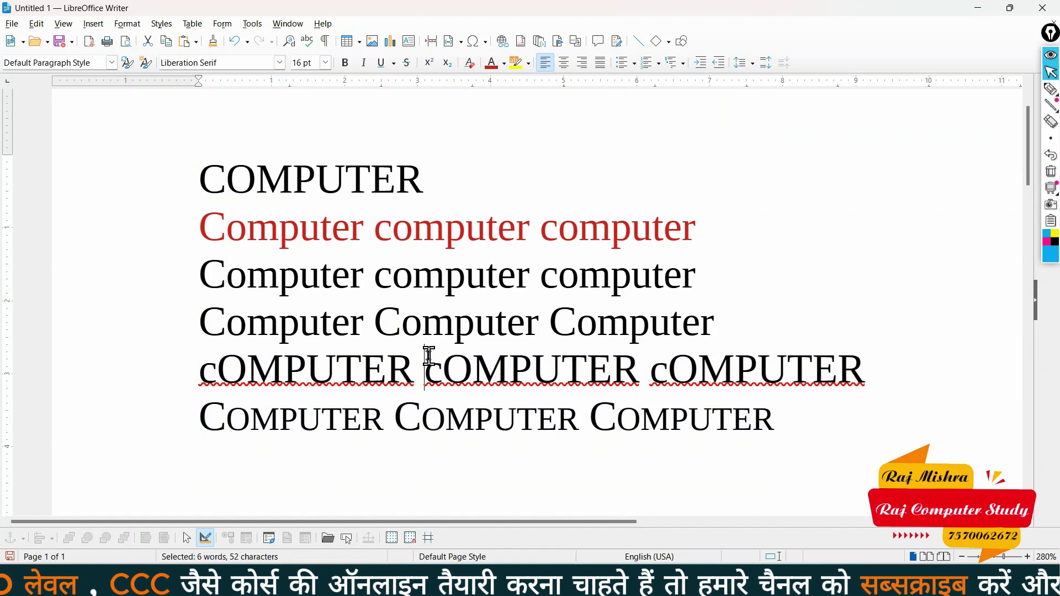
{"action": "left_click_drag", "start_coordinate": [175, 364], "coordinate": [811, 414]}
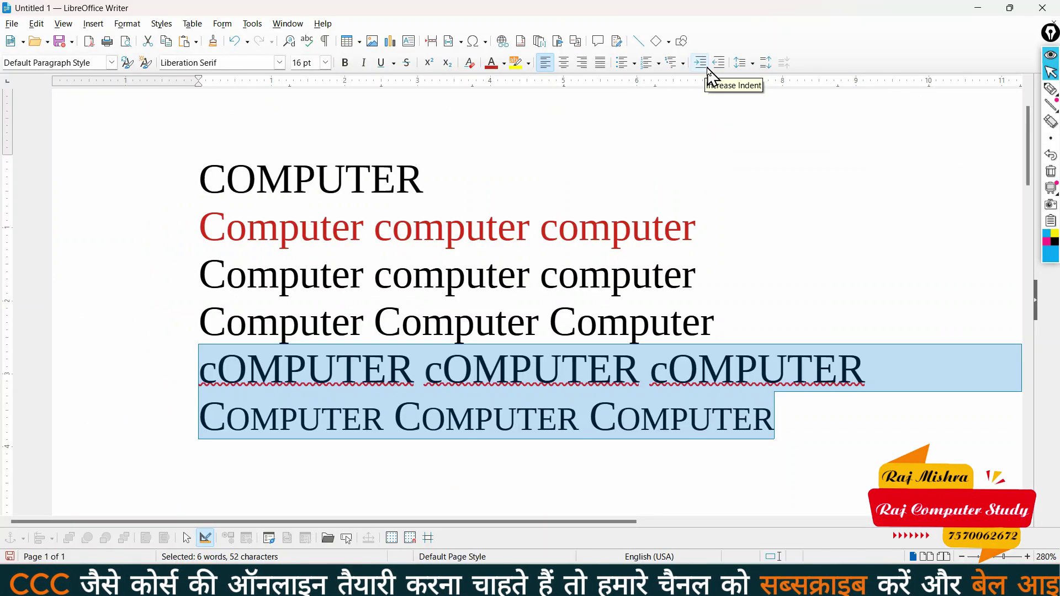
{"action": "left_click", "coordinate": [701, 63]}
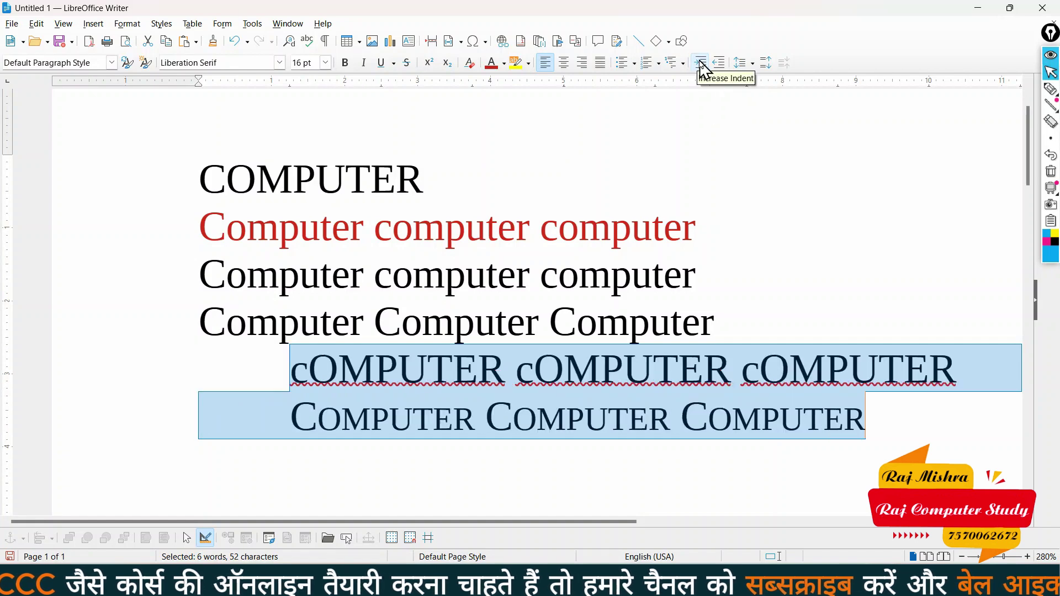
{"action": "left_click", "coordinate": [701, 63]}
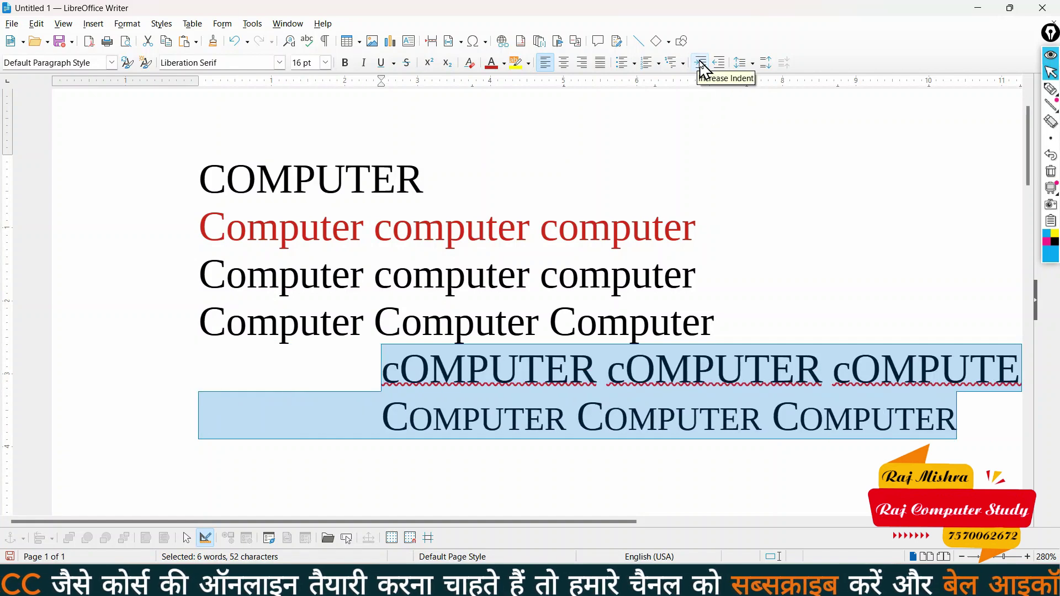
Indent the last two lines one level further, and decrease their indent by three levels.
{"action": "left_click", "coordinate": [701, 63]}
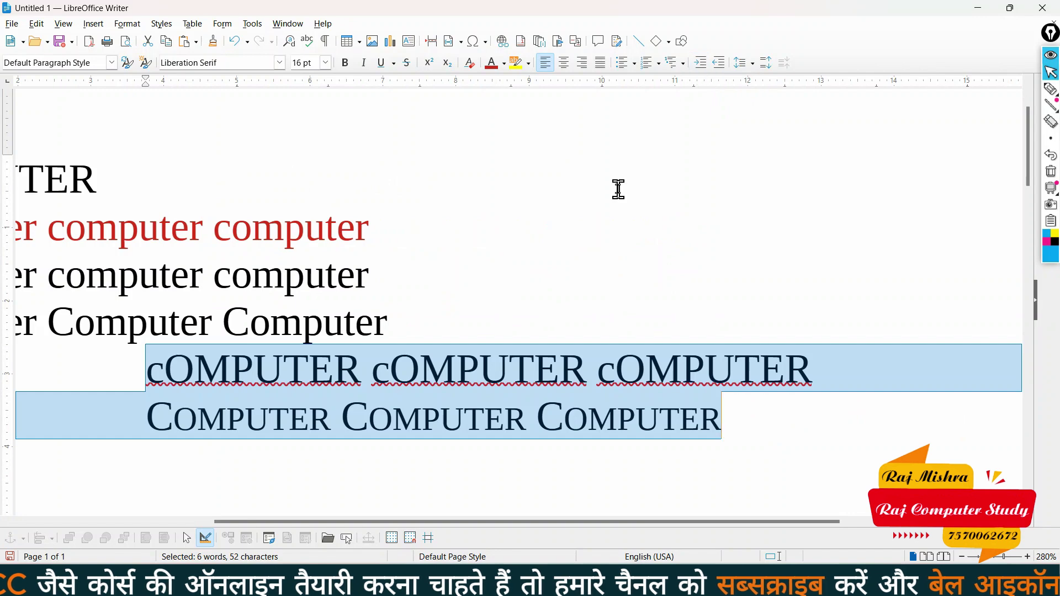
{"action": "left_click_drag", "start_coordinate": [666, 524], "coordinate": [474, 522]}
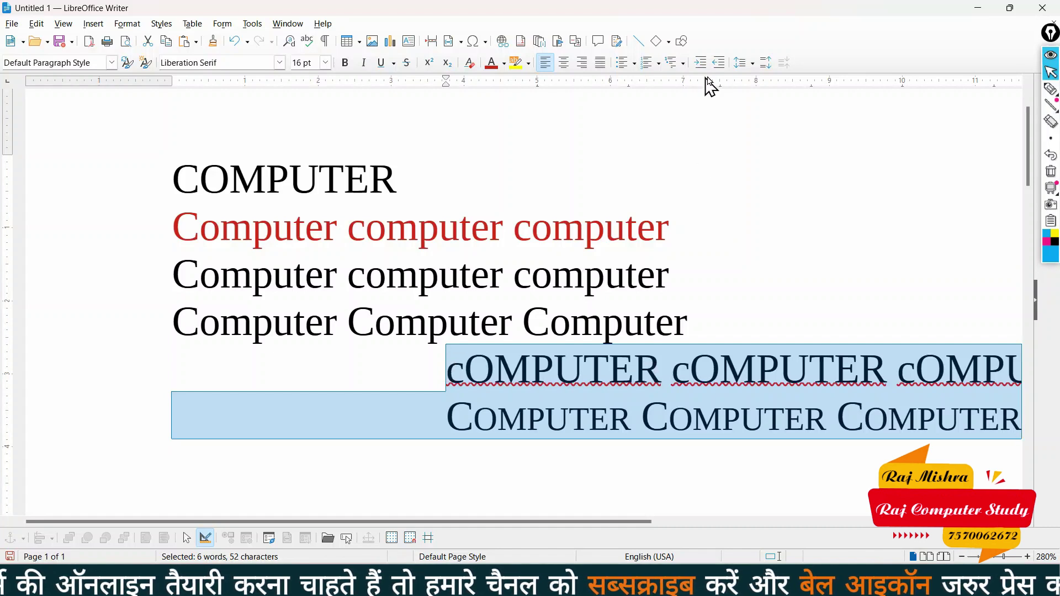
{"action": "left_click", "coordinate": [720, 62]}
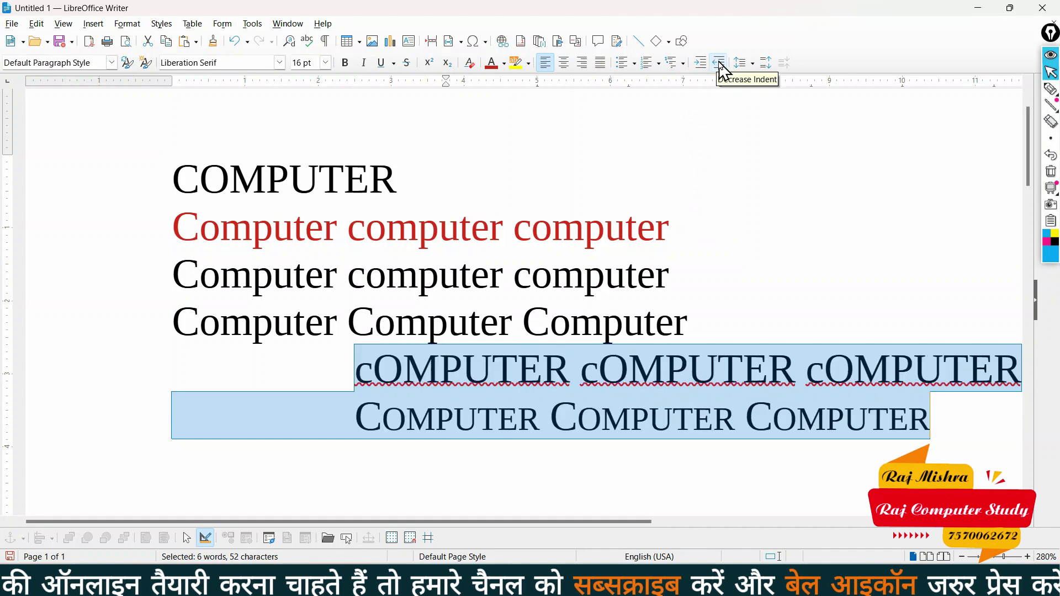
{"action": "left_click", "coordinate": [720, 62]}
{"action": "left_click", "coordinate": [720, 63]}
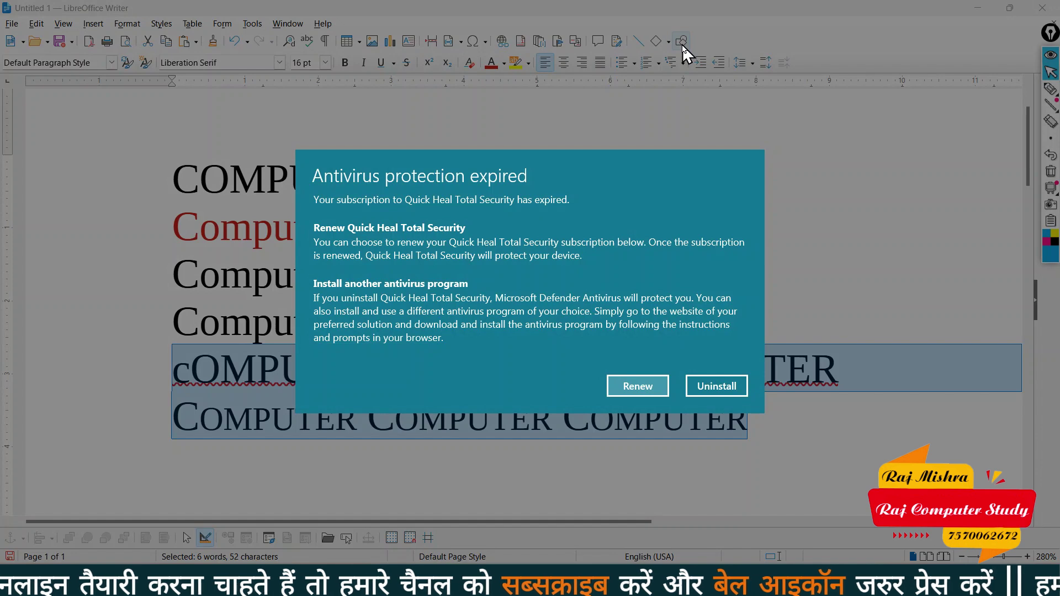
{"action": "left_click", "coordinate": [655, 389]}
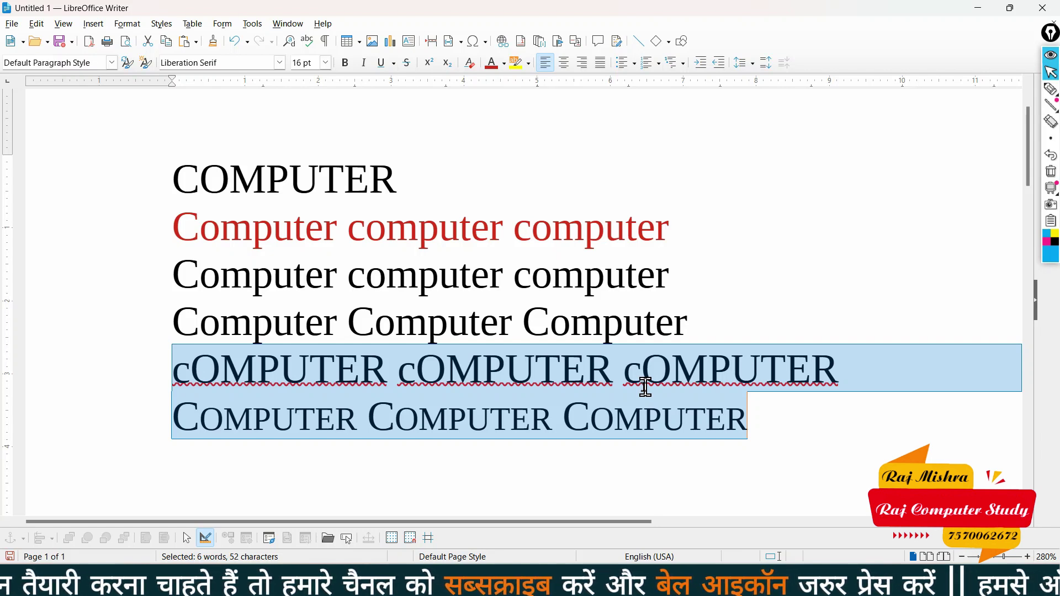
Increase the paragraph spacing of the red second line by one step.
{"action": "left_click", "coordinate": [512, 227]}
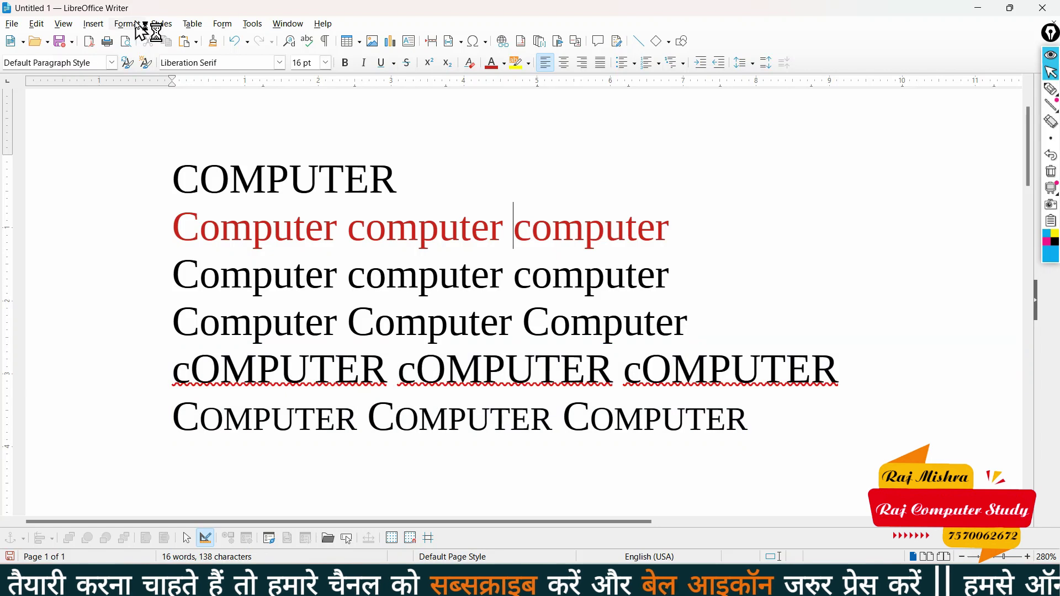
{"action": "left_click", "coordinate": [127, 24]}
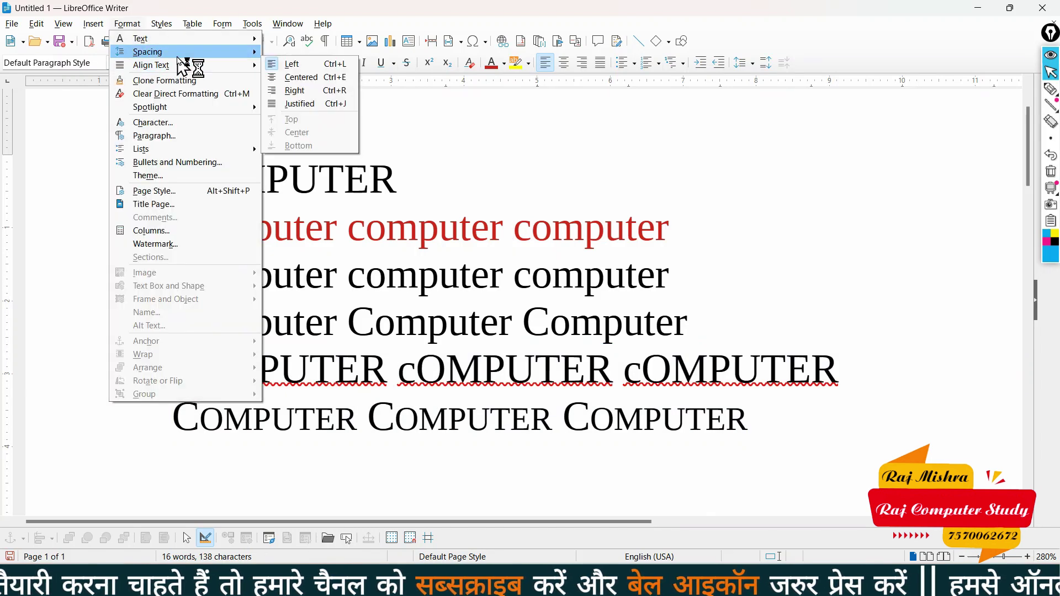
{"action": "mouse_move", "coordinate": [185, 53]}
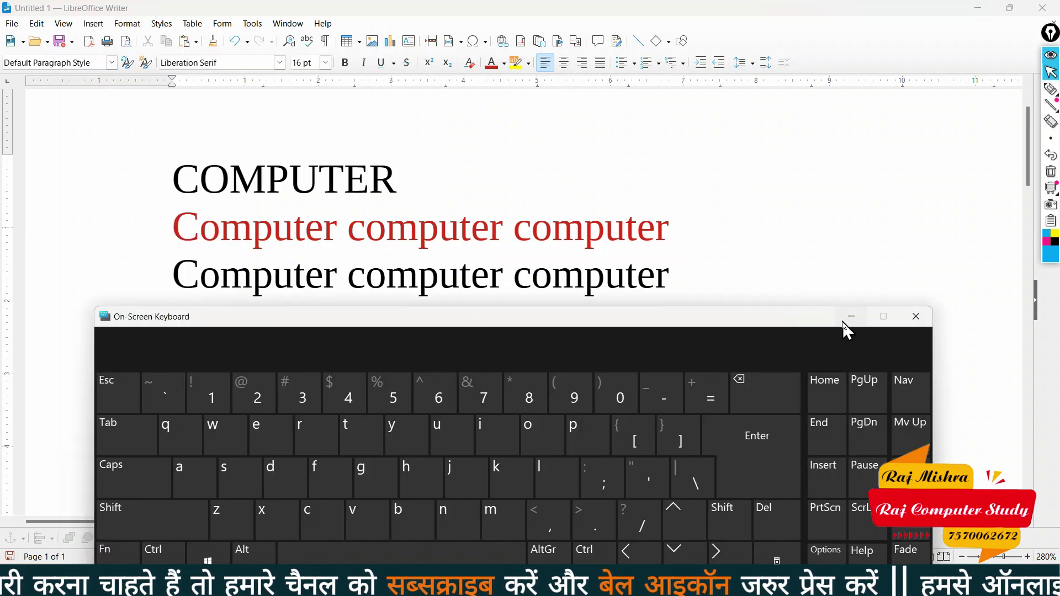
{"action": "left_click", "coordinate": [851, 317]}
{"action": "left_click", "coordinate": [129, 26]}
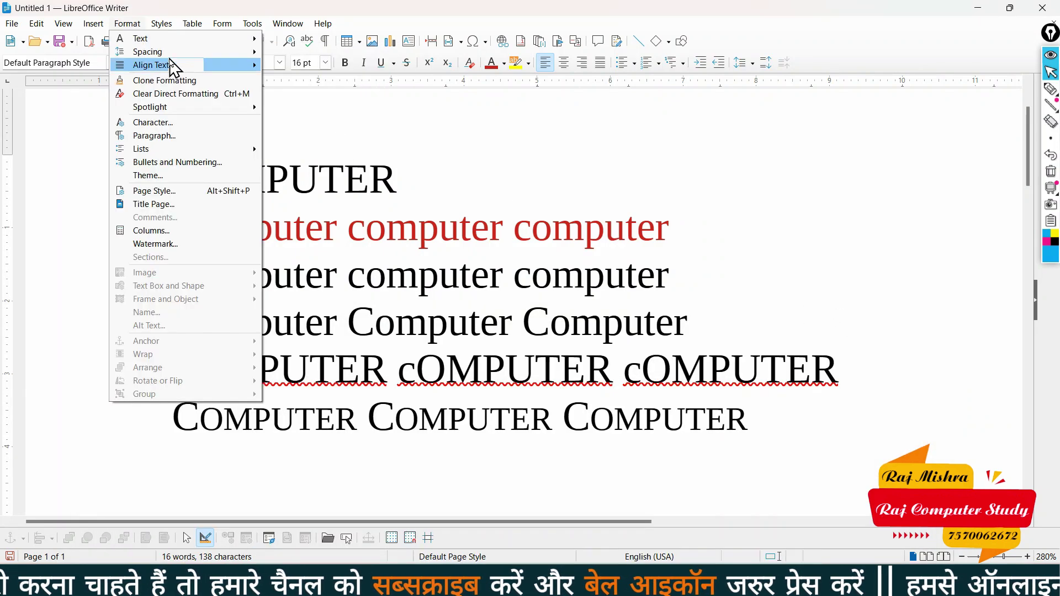
{"action": "mouse_move", "coordinate": [175, 53]}
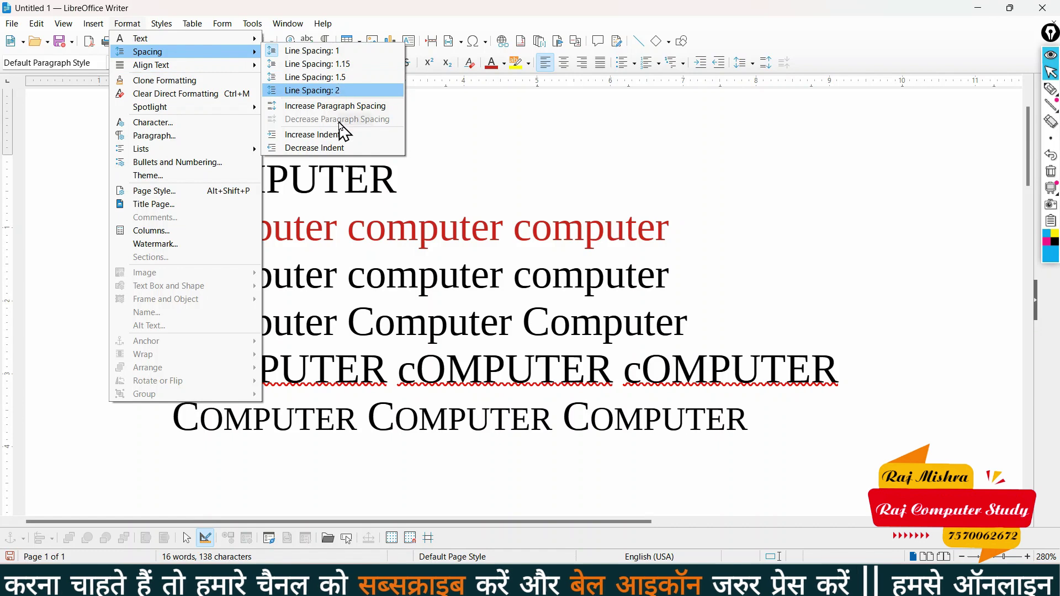
{"action": "left_click", "coordinate": [383, 110]}
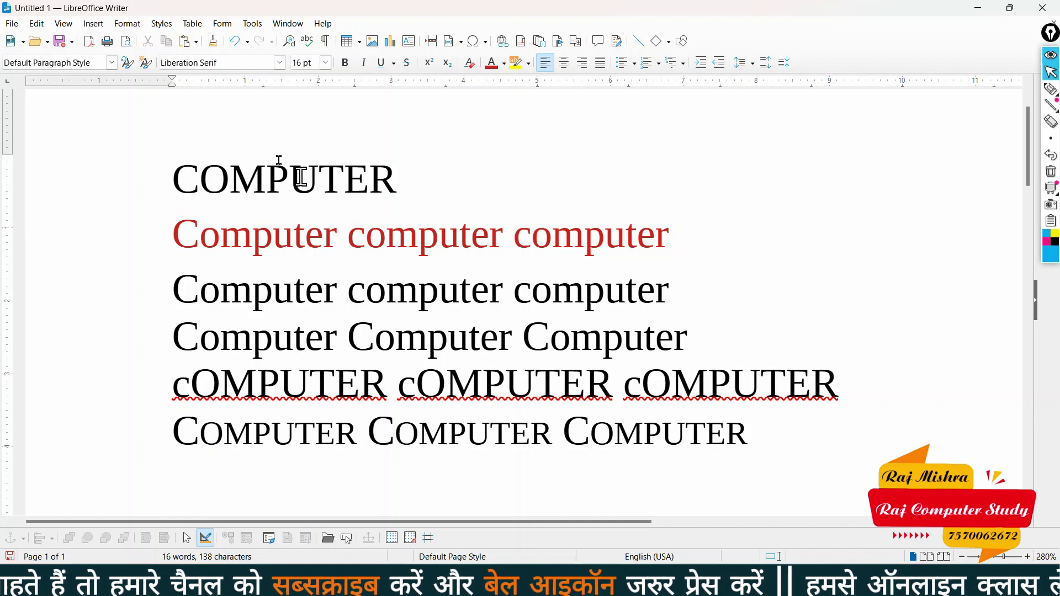
Increase the paragraph spacing around the red line by several more steps.
{"action": "left_click", "coordinate": [198, 24]}
{"action": "mouse_move", "coordinate": [173, 24]}
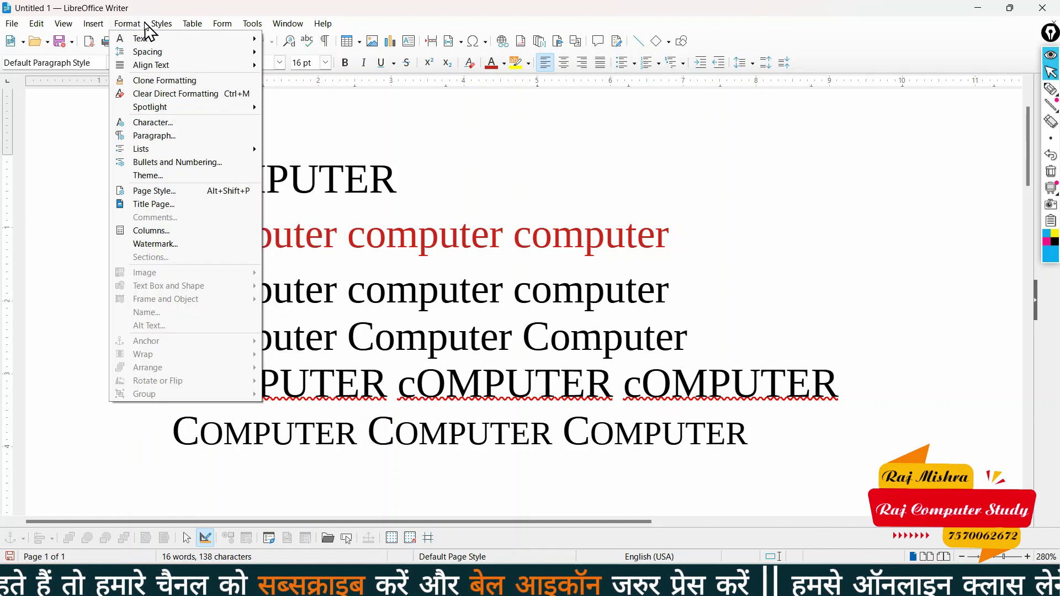
{"action": "mouse_move", "coordinate": [128, 24]}
{"action": "mouse_move", "coordinate": [142, 51]}
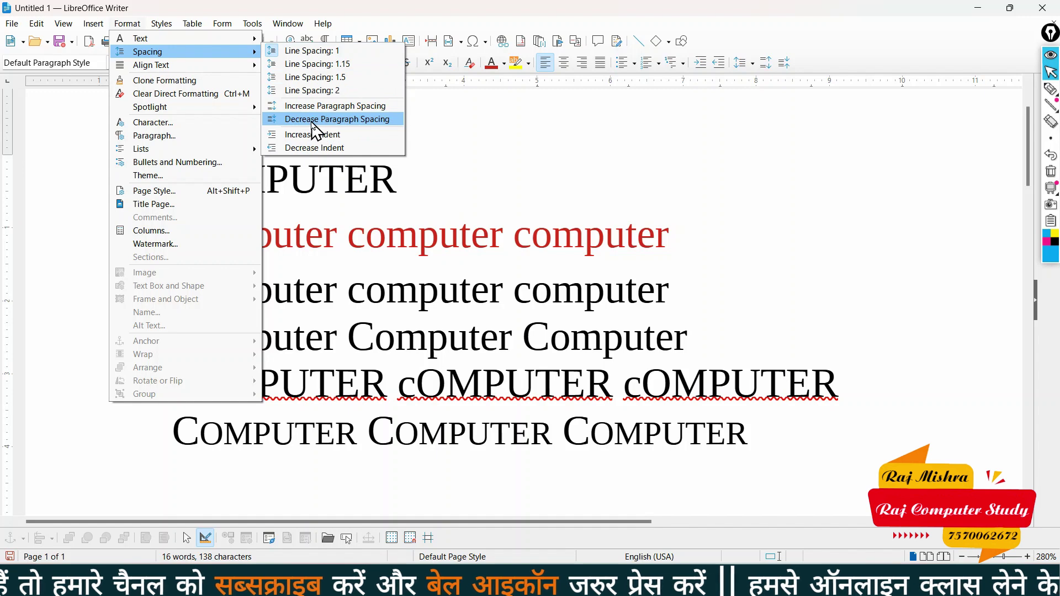
{"action": "left_click", "coordinate": [854, 47]}
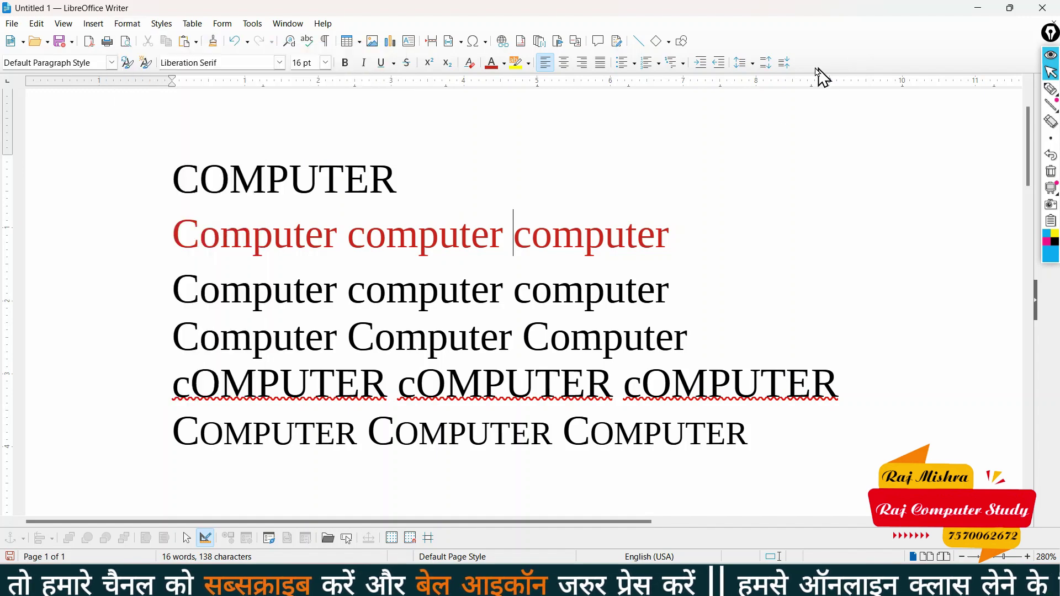
{"action": "left_click", "coordinate": [766, 63]}
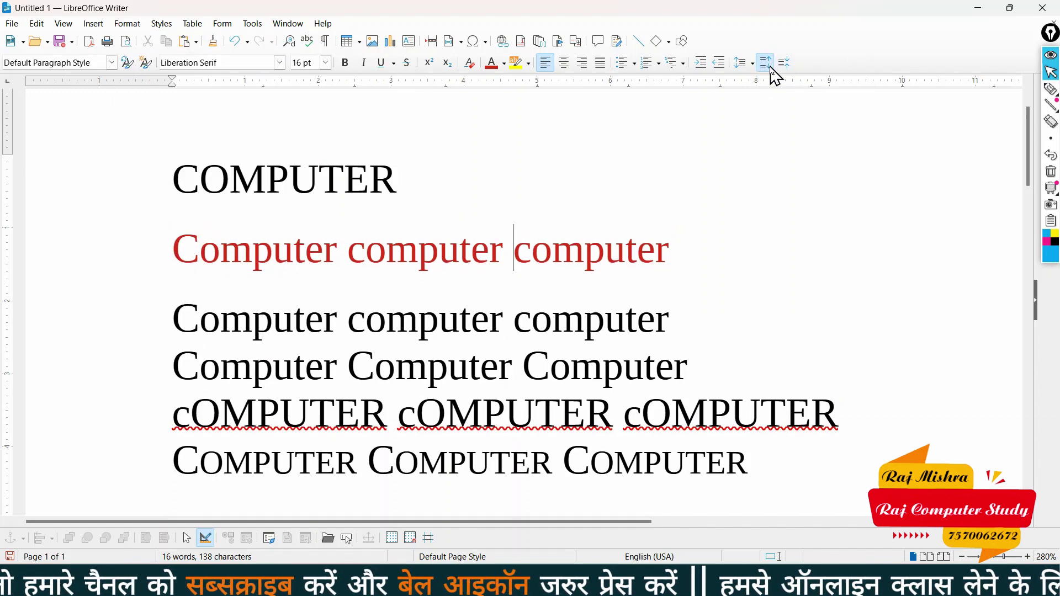
{"action": "left_click", "coordinate": [766, 63]}
{"action": "left_click", "coordinate": [771, 68]}
{"action": "left_click", "coordinate": [772, 68]}
{"action": "left_click", "coordinate": [772, 68]}
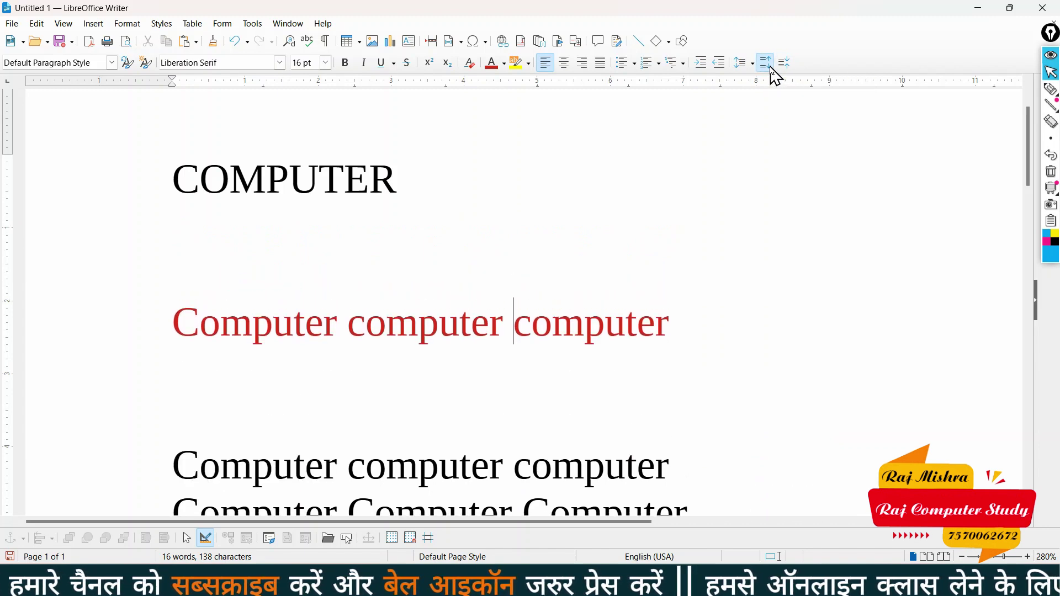
{"action": "left_click", "coordinate": [772, 68]}
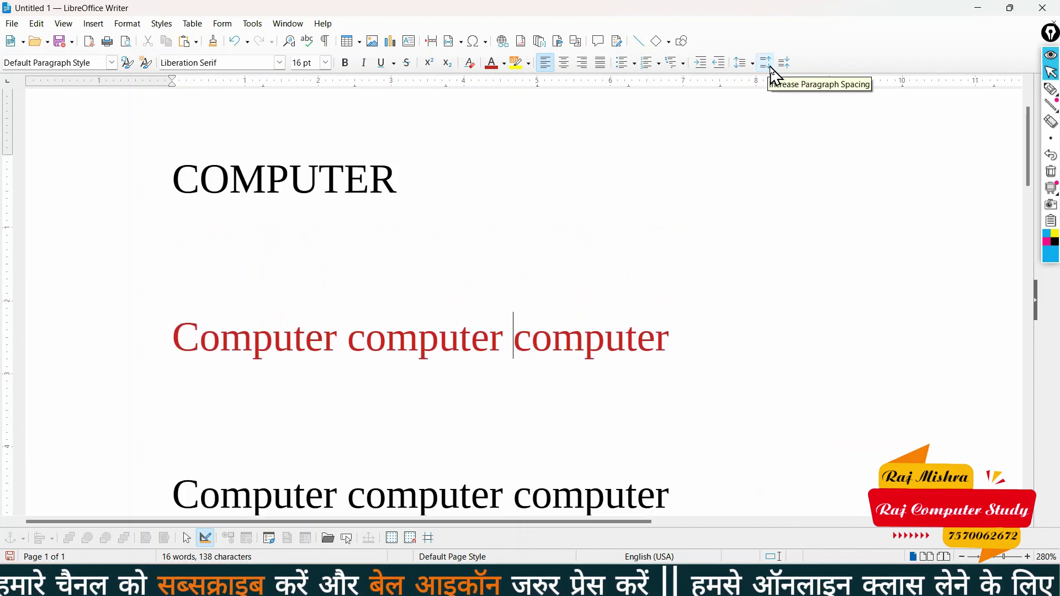
Decrease the paragraph spacing of the red line until no extra space is left above or below it.
{"action": "left_click", "coordinate": [785, 69]}
{"action": "left_click", "coordinate": [785, 69]}
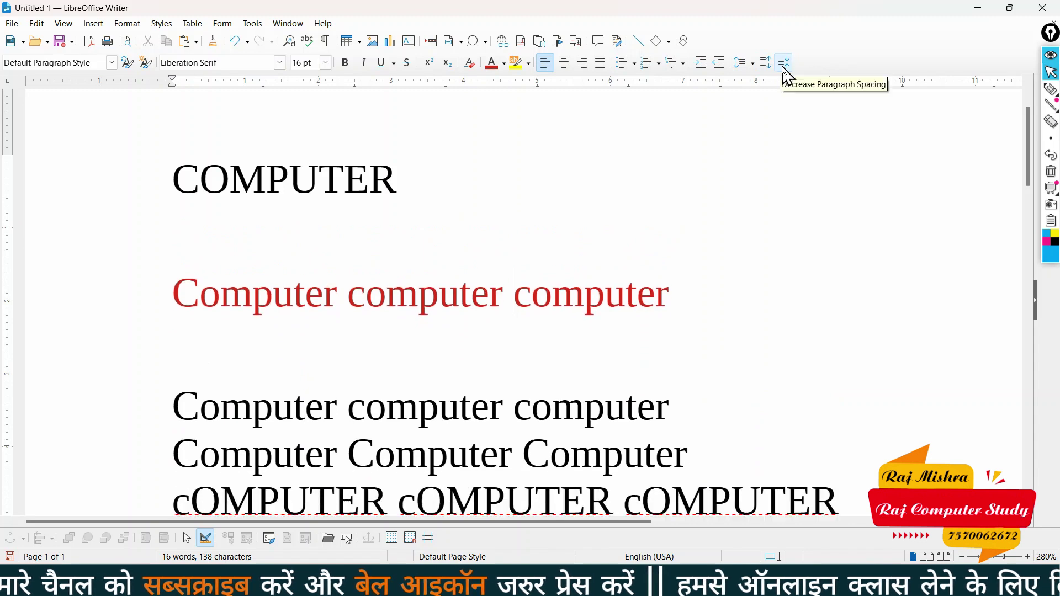
{"action": "left_click", "coordinate": [785, 69]}
{"action": "left_click", "coordinate": [785, 69]}
{"action": "left_click", "coordinate": [785, 68]}
{"action": "left_click", "coordinate": [785, 69]}
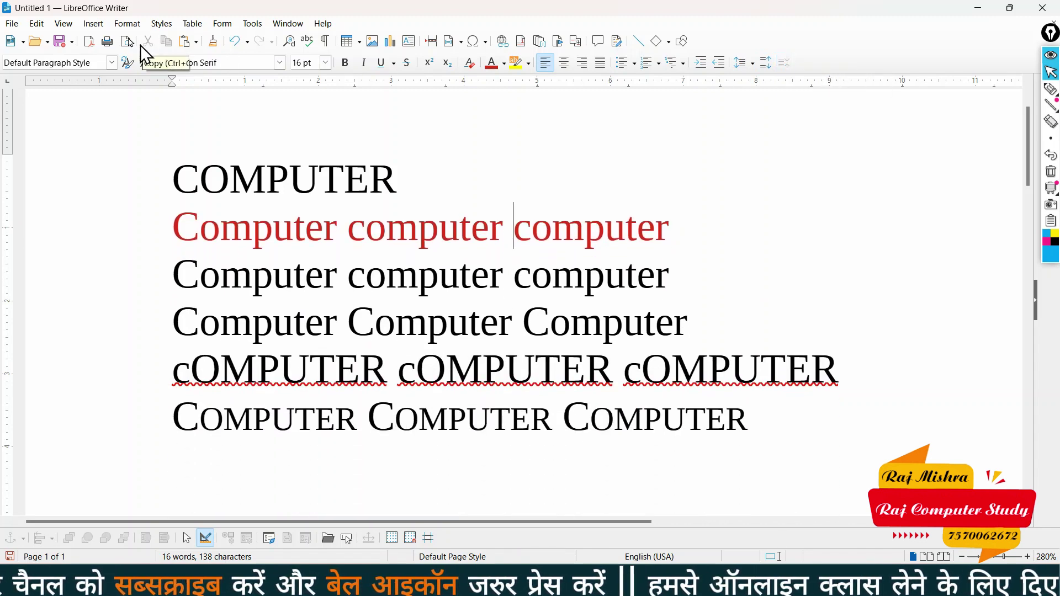
View the available text alignment options and look over the sample lines at a smaller zoom.
{"action": "left_click", "coordinate": [163, 28]}
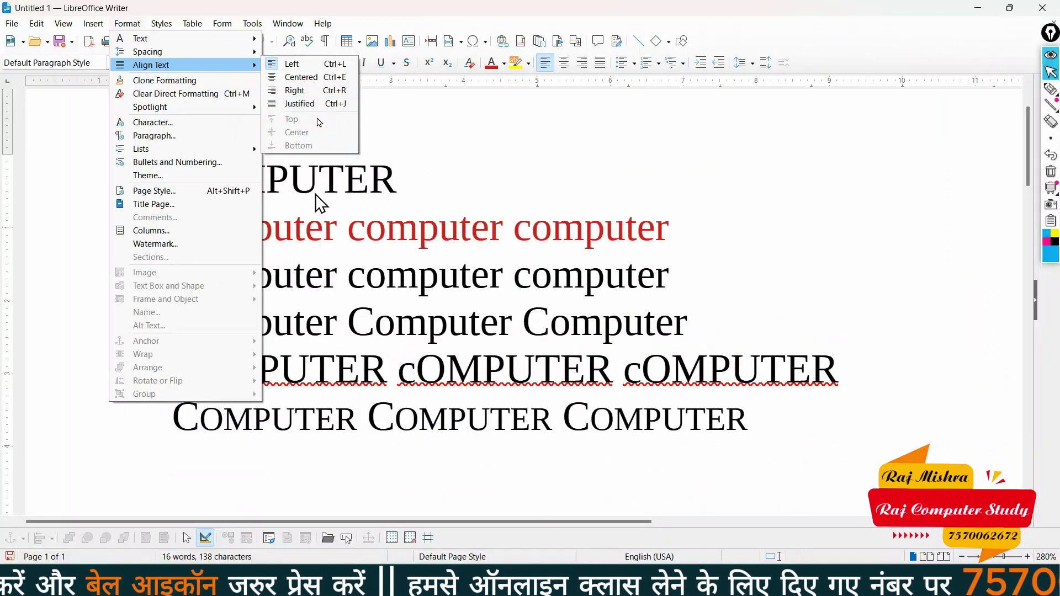
{"action": "left_click", "coordinate": [316, 303]}
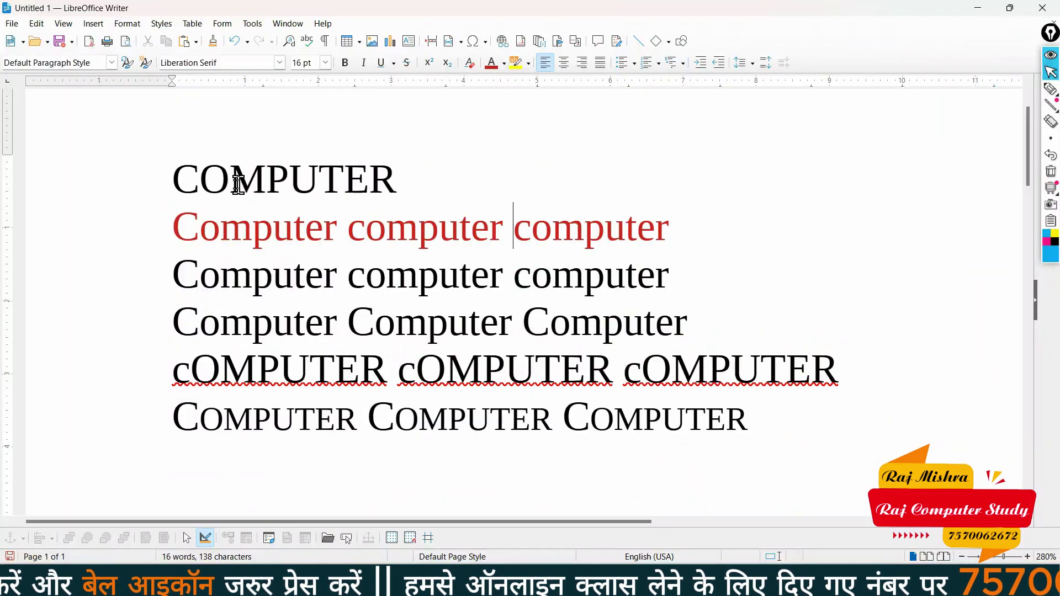
{"action": "left_click", "coordinate": [184, 180]}
{"action": "scroll", "coordinate": [184, 180], "scroll_direction": "down", "scroll_amount": 2}
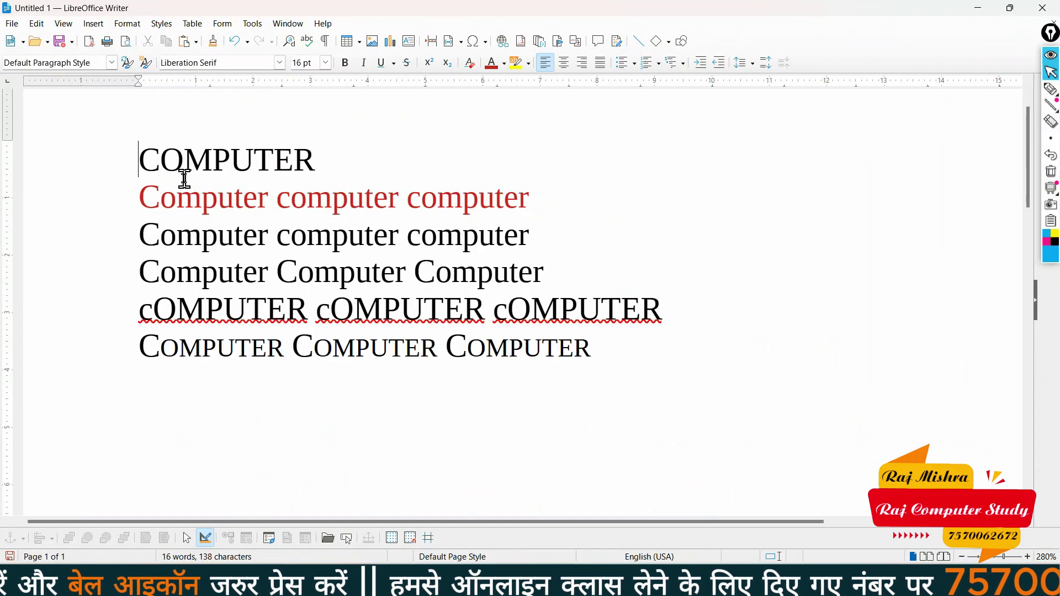
{"action": "left_click", "coordinate": [197, 390]}
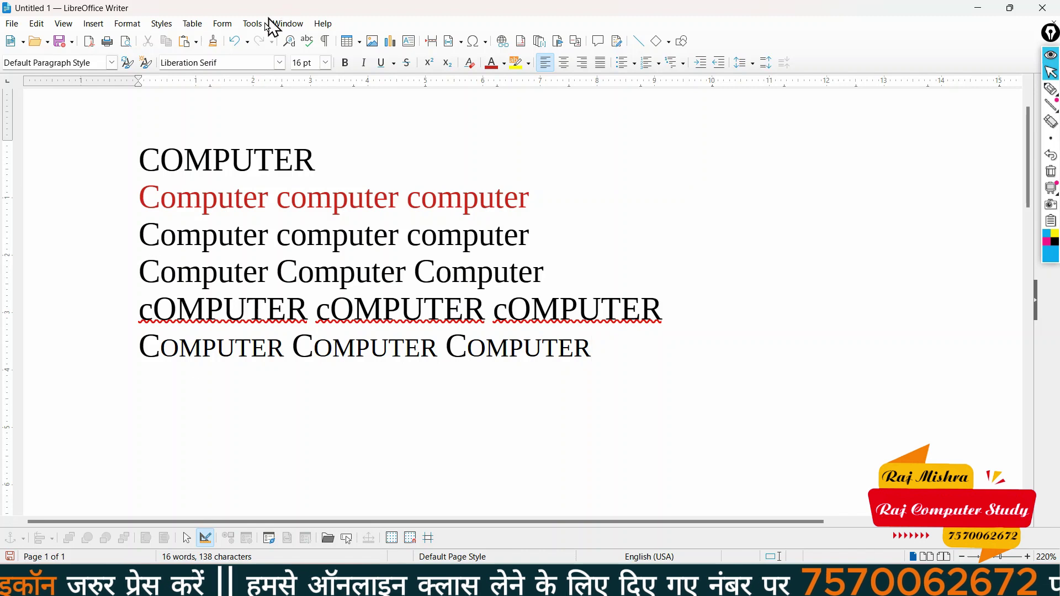
Add a left-aligned line "SDSDSDSDS" below the last line, and clear its text.
{"action": "left_click", "coordinate": [142, 171]}
{"action": "key", "text": "ctrl+End"}
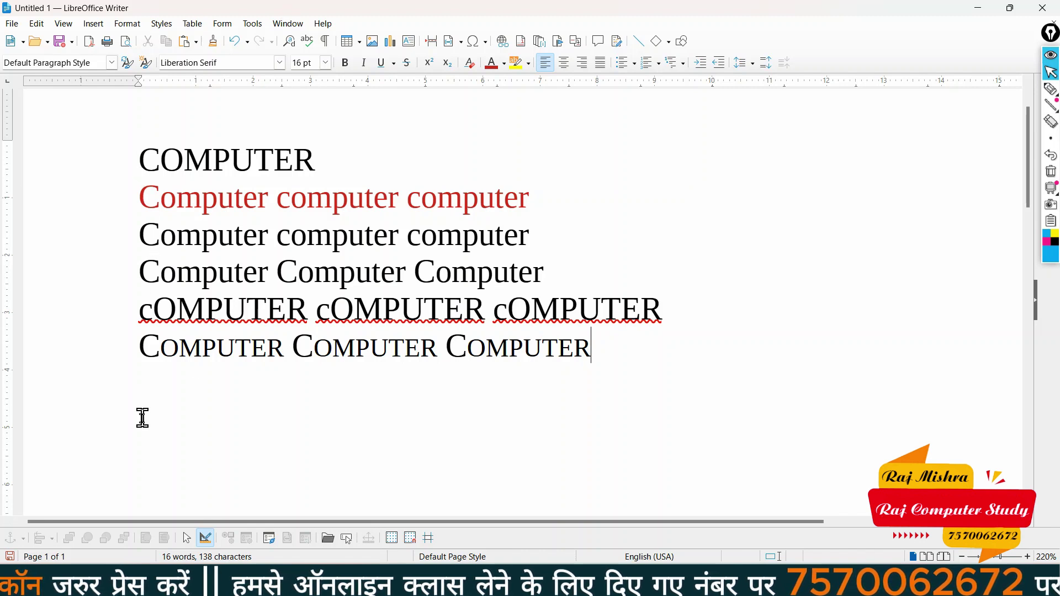
{"action": "key", "text": "Return"}
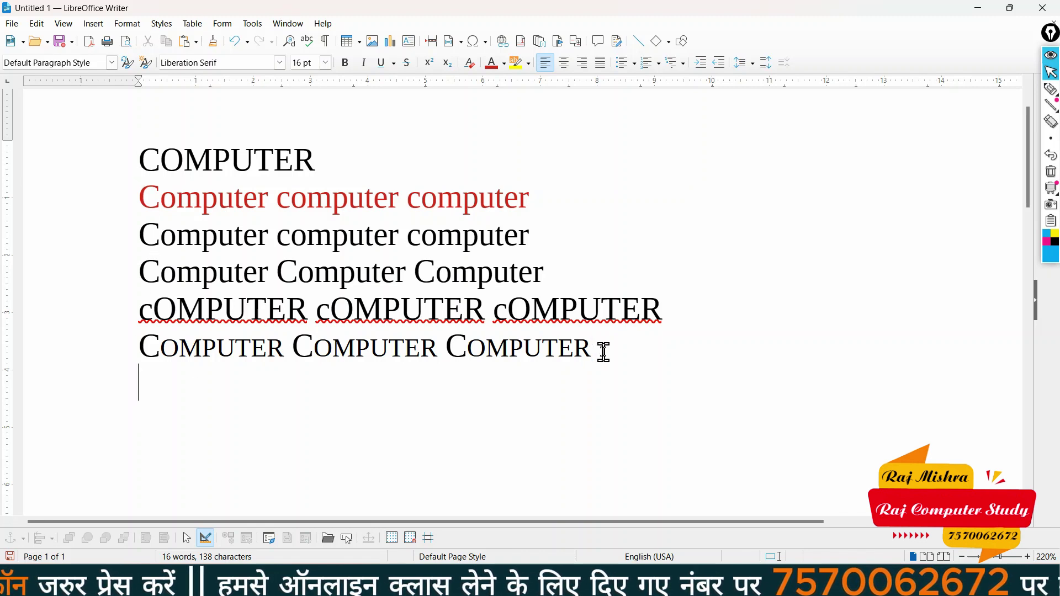
{"action": "type", "text": "SDSDSDSDS"}
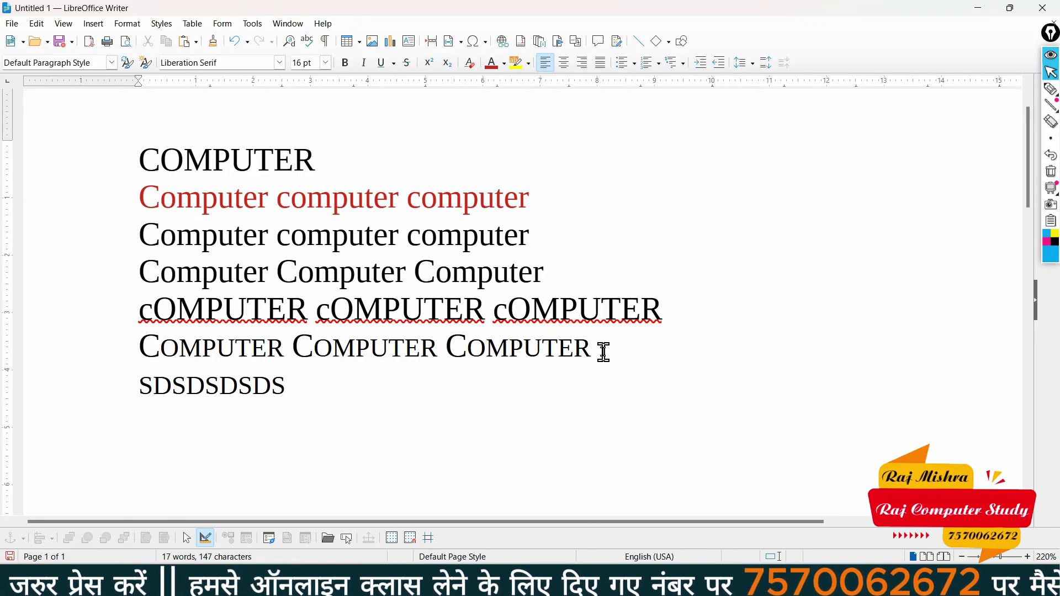
{"action": "left_click_drag", "start_coordinate": [142, 383], "coordinate": [276, 384]}
{"action": "type", "text": "S"}
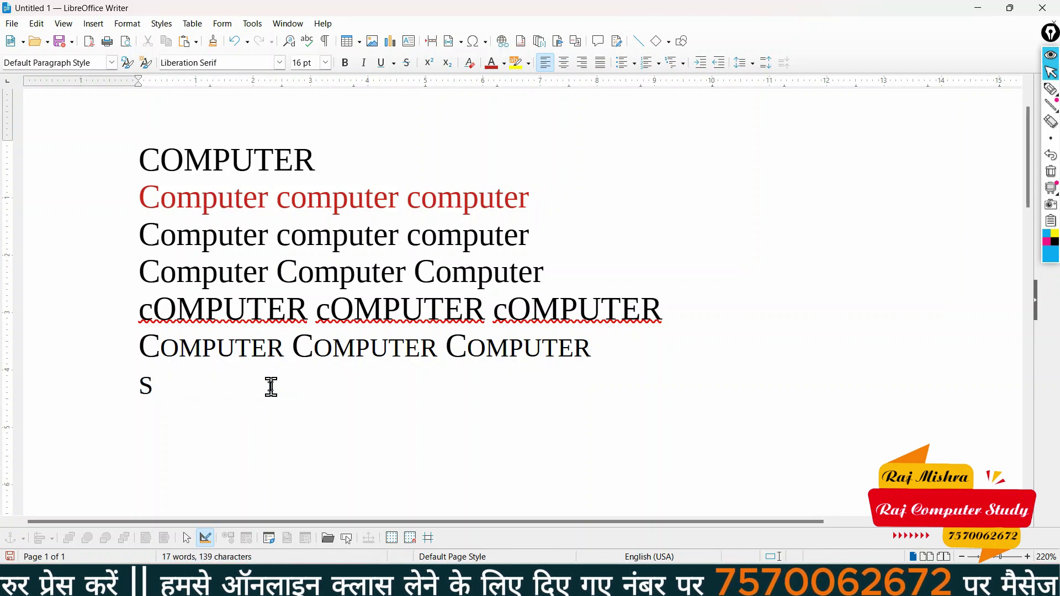
{"action": "key", "text": "BackSpace"}
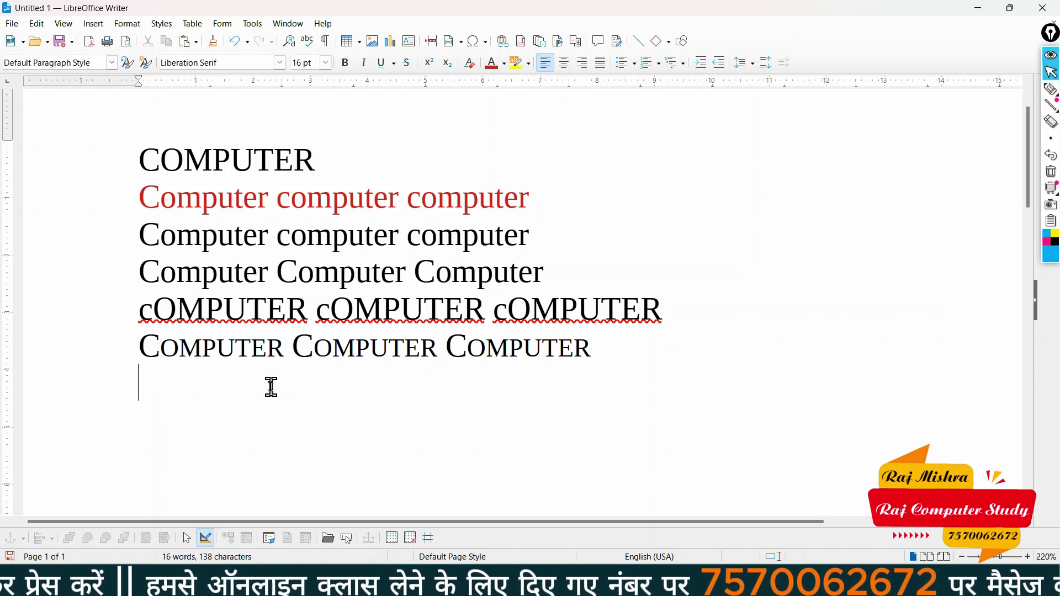
Enter "SDFSFSFS" centered on the empty last line, and change that line to right alignment.
{"action": "left_click", "coordinate": [567, 68]}
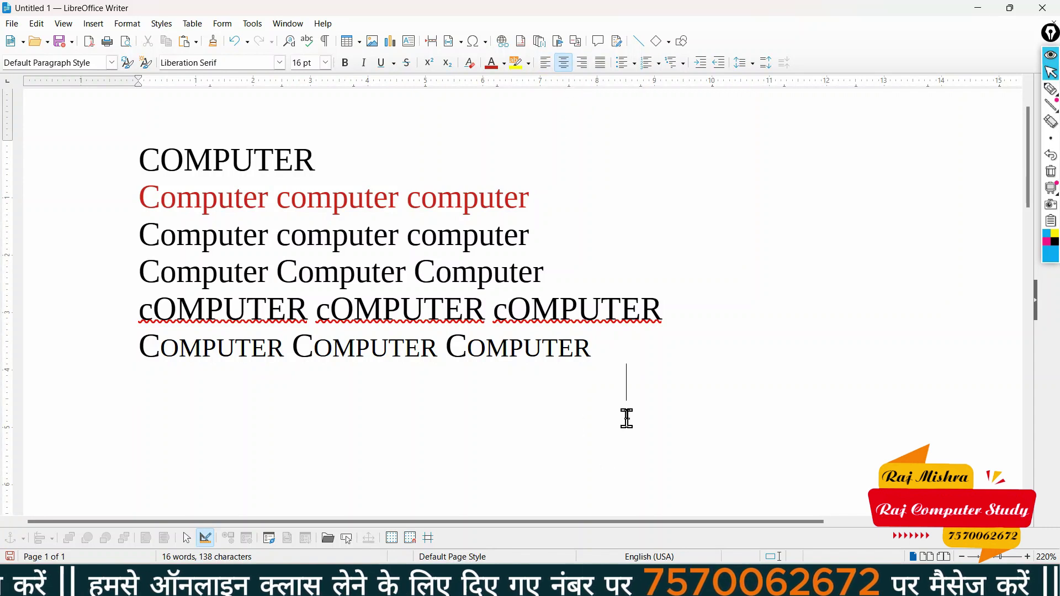
{"action": "type", "text": "SDFSFSFS"}
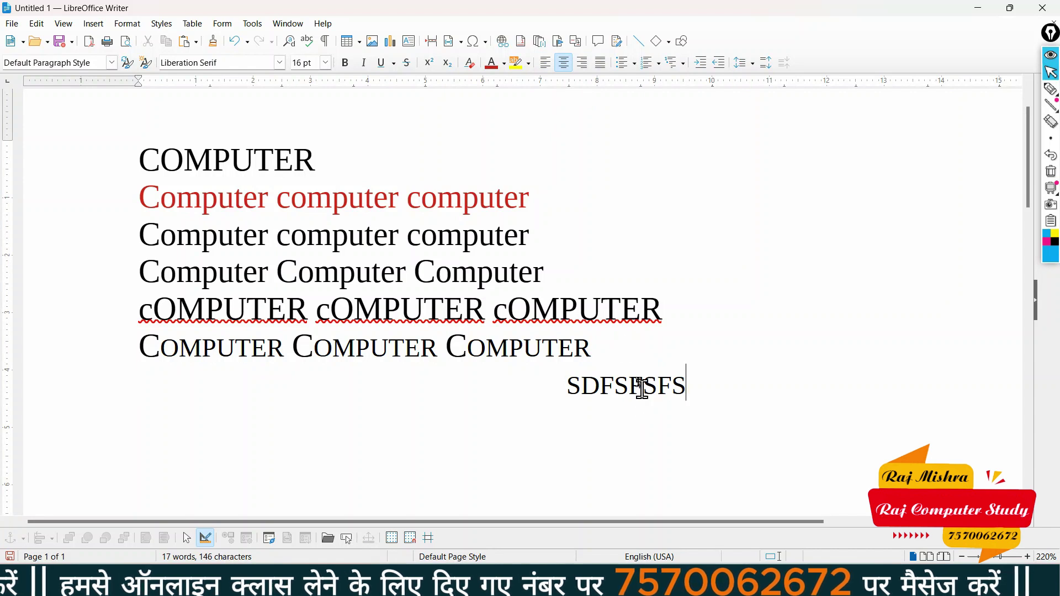
{"action": "left_click", "coordinate": [582, 63]}
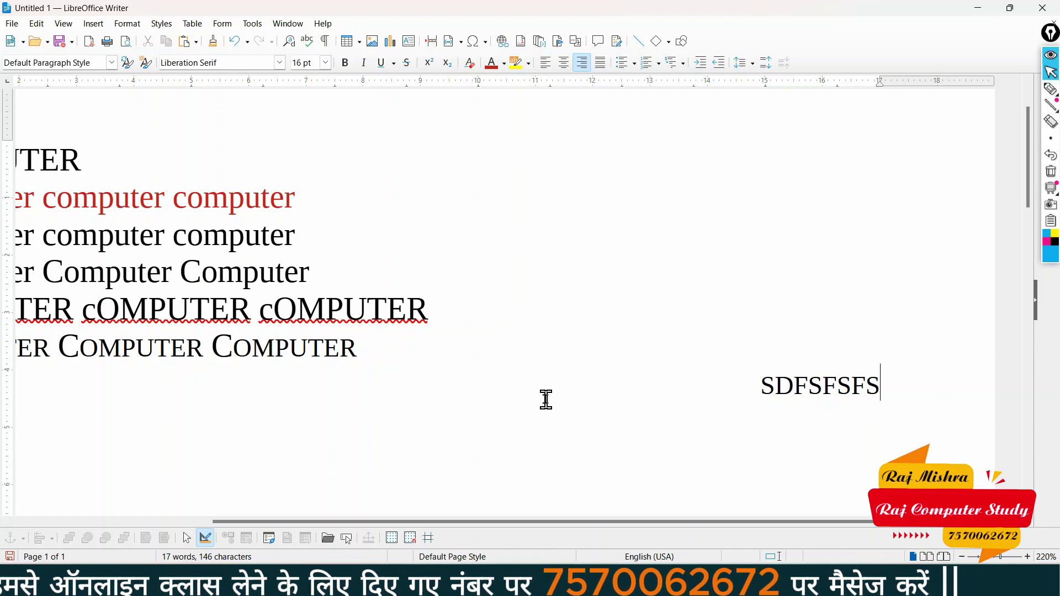
Replace the entire document content with dummy text by expanding the AutoText shortcut "DT".
{"action": "key", "text": "ctrl+a"}
{"action": "key", "text": "Delete"}
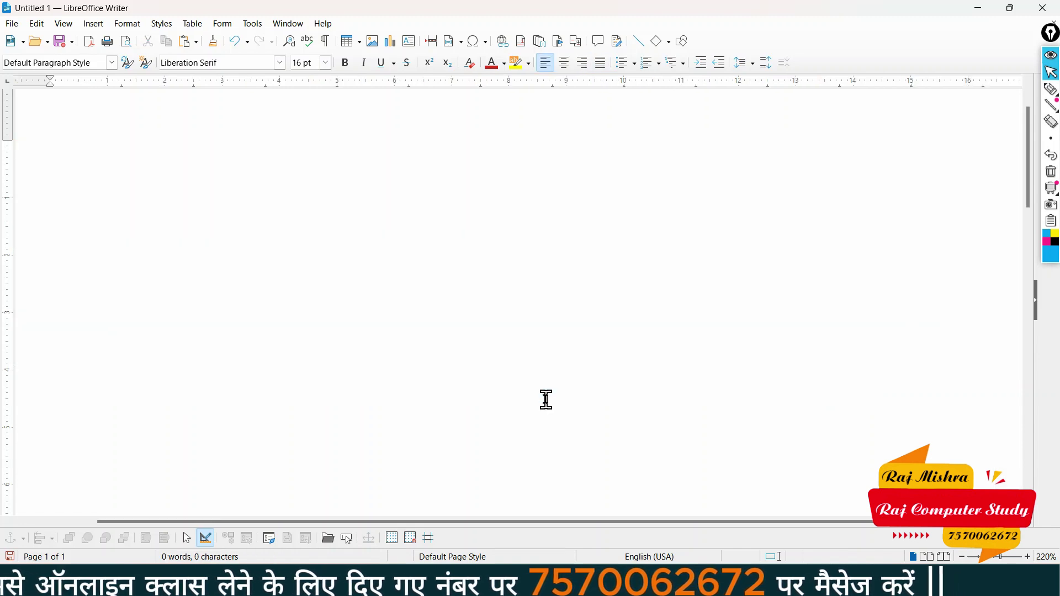
{"action": "scroll", "coordinate": [547, 400], "scroll_direction": "down", "scroll_amount": 5}
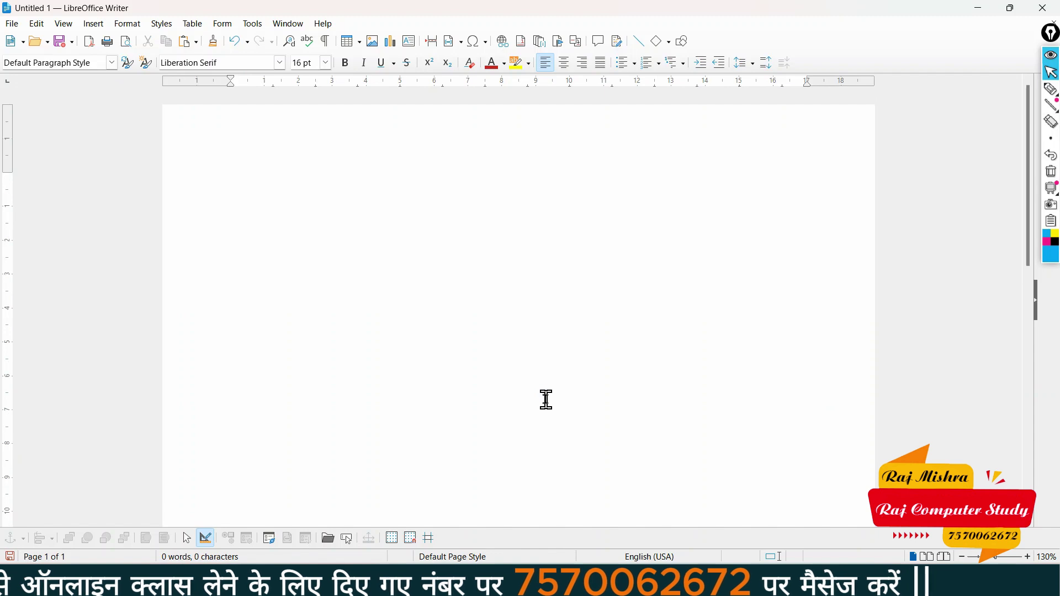
{"action": "type", "text": "DT"}
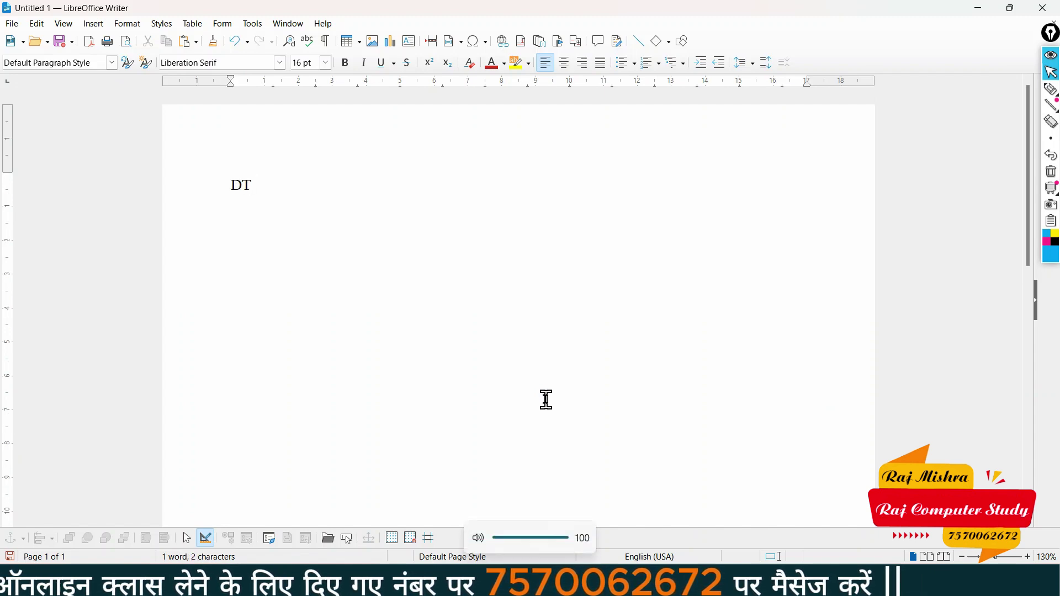
{"action": "key", "text": "F3"}
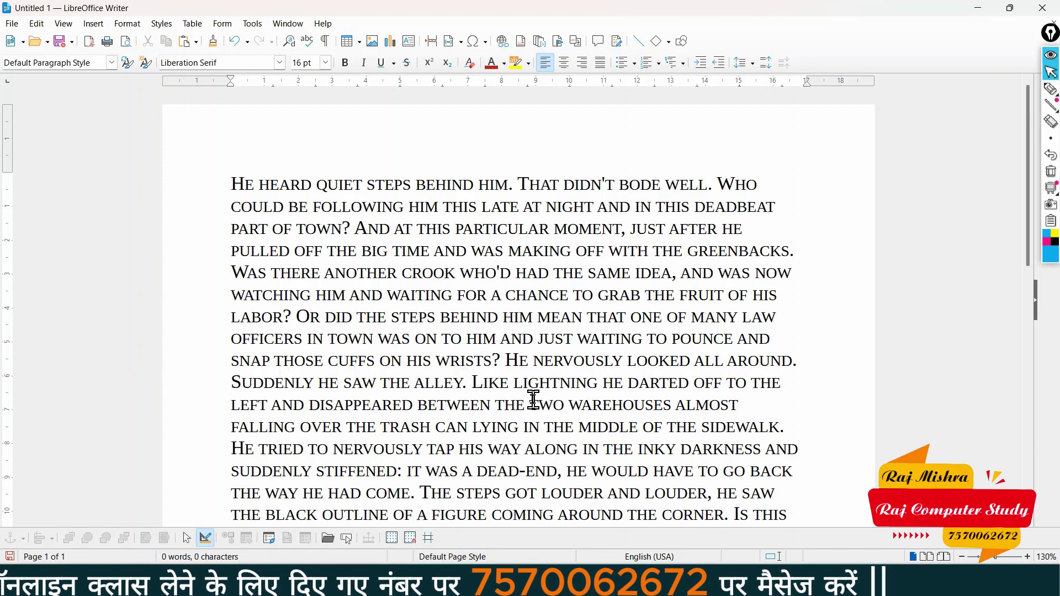
Enter "dt" below the dummy text, and delete it together with the empty line.
{"action": "type", "text": "dt"}
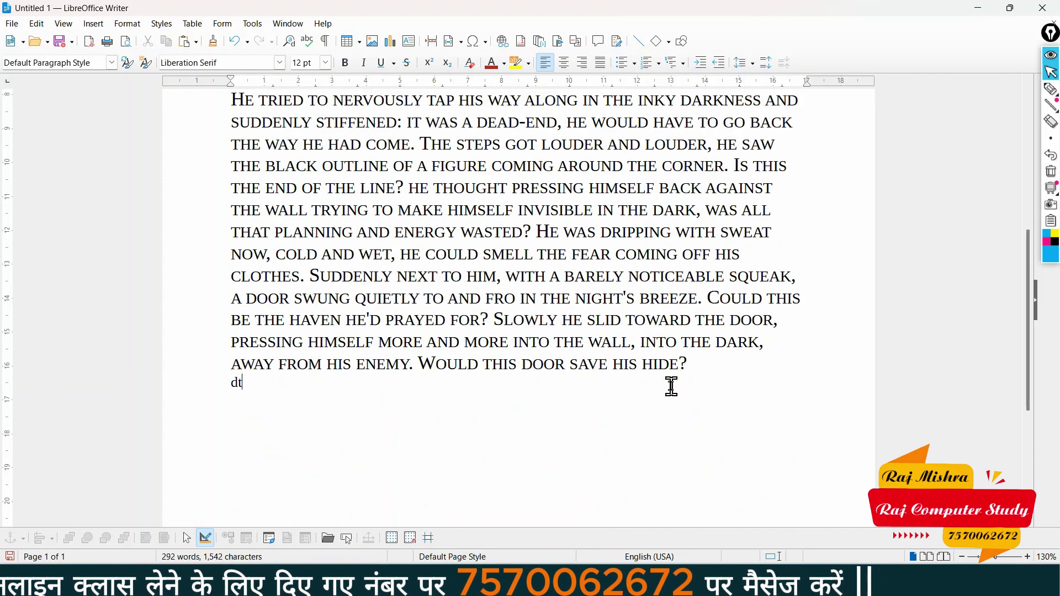
{"action": "key", "text": "BackSpace"}
{"action": "key", "text": "BackSpace"}
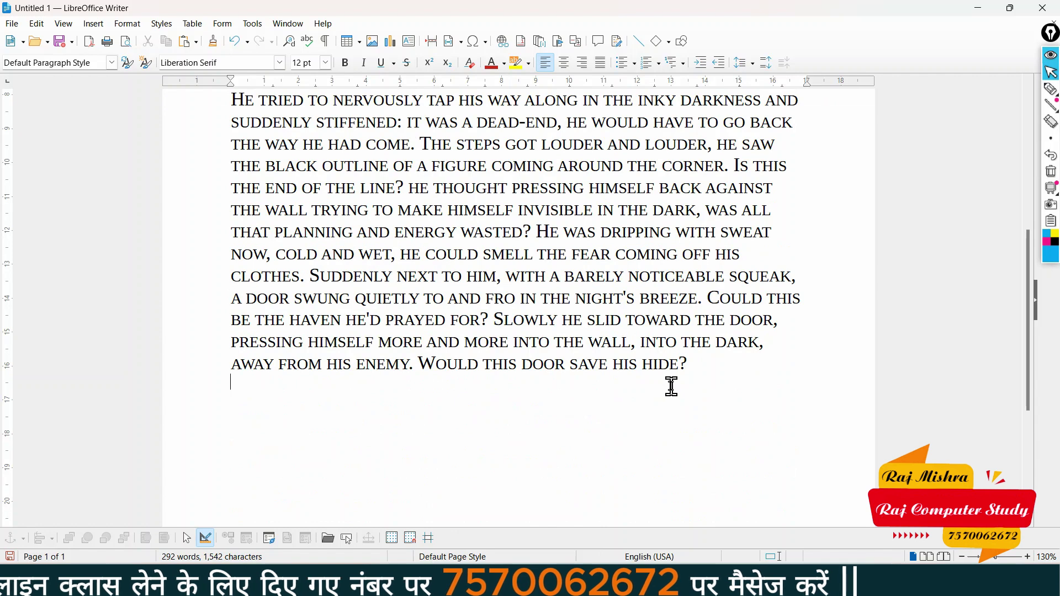
{"action": "key", "text": "BackSpace"}
Justify the entire dummy text and look it over from beginning to end.
{"action": "scroll", "coordinate": [671, 386], "scroll_direction": "up", "scroll_amount": 4}
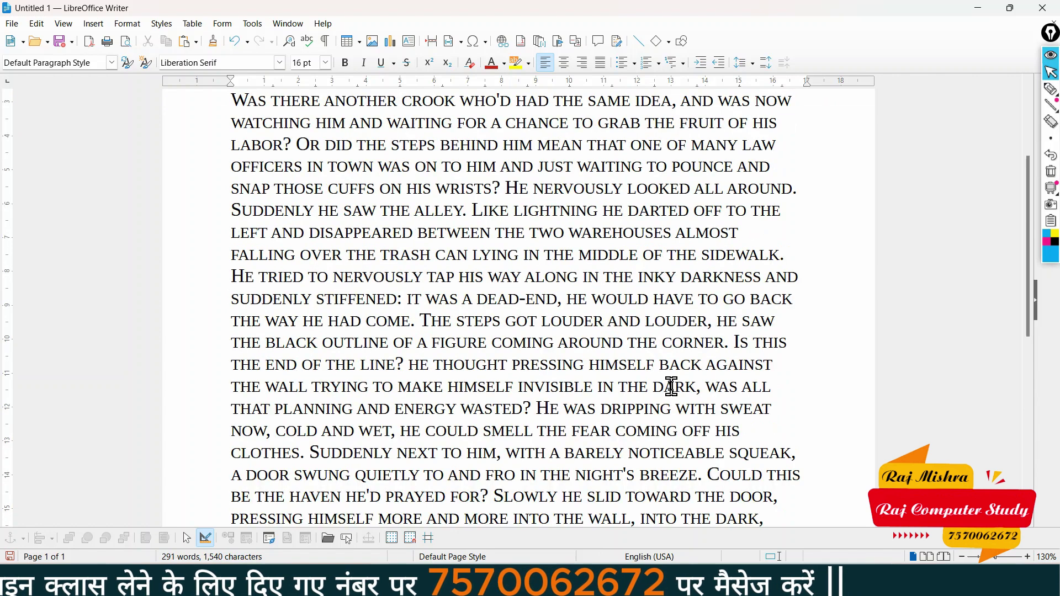
{"action": "scroll", "coordinate": [589, 333], "scroll_direction": "up", "scroll_amount": 1}
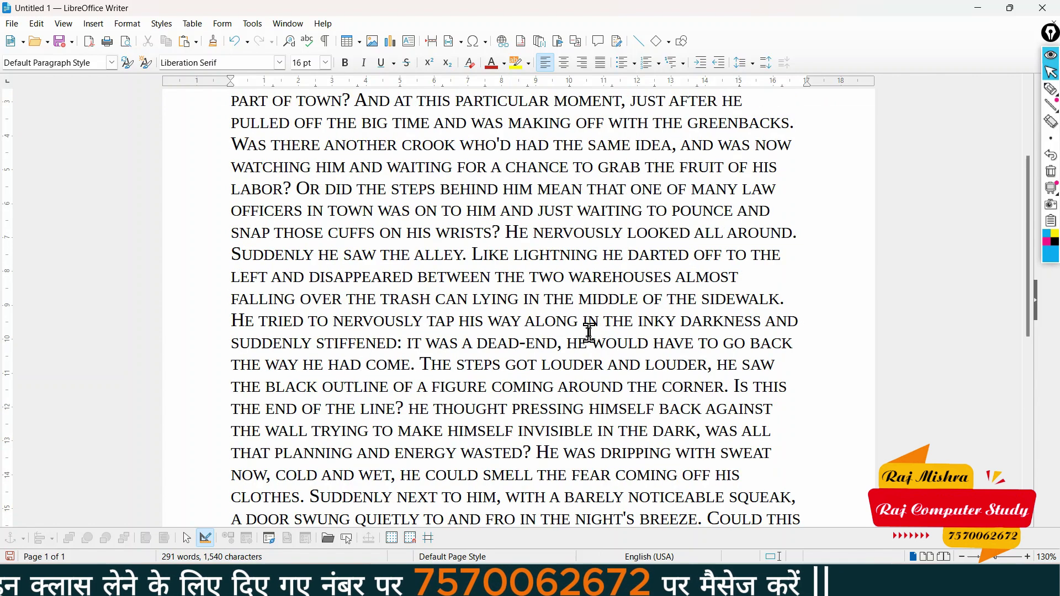
{"action": "scroll", "coordinate": [588, 259], "scroll_direction": "up", "scroll_amount": 2}
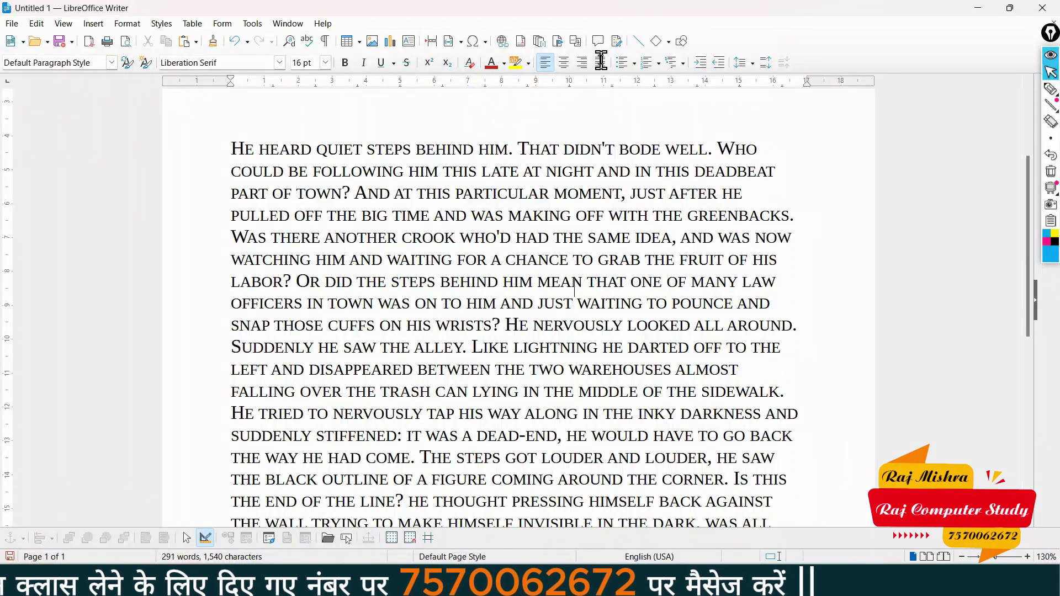
{"action": "scroll", "coordinate": [601, 61], "scroll_direction": "down", "scroll_amount": 2}
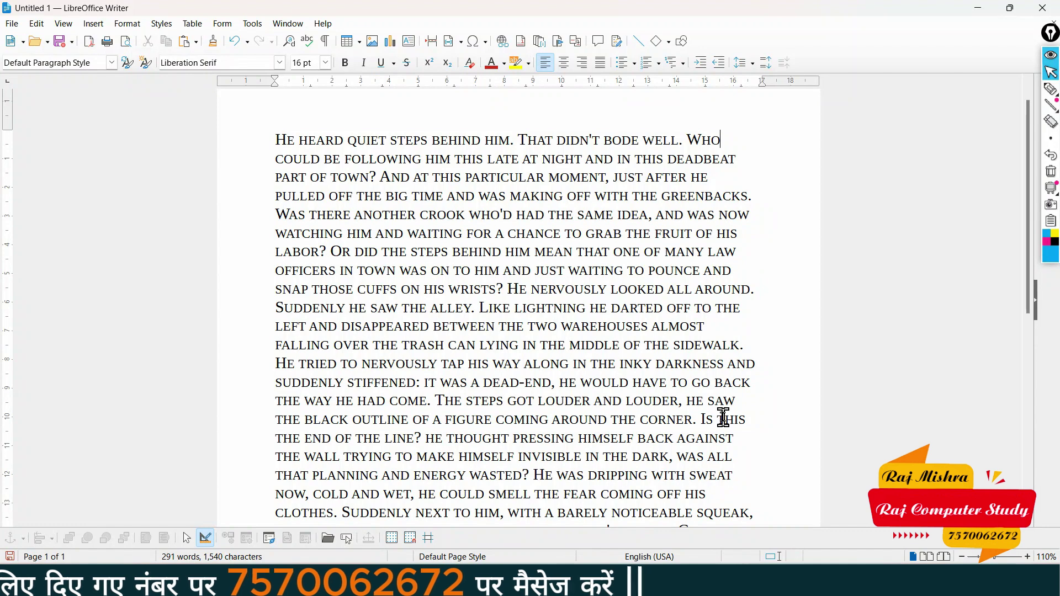
{"action": "key", "text": "ctrl+a"}
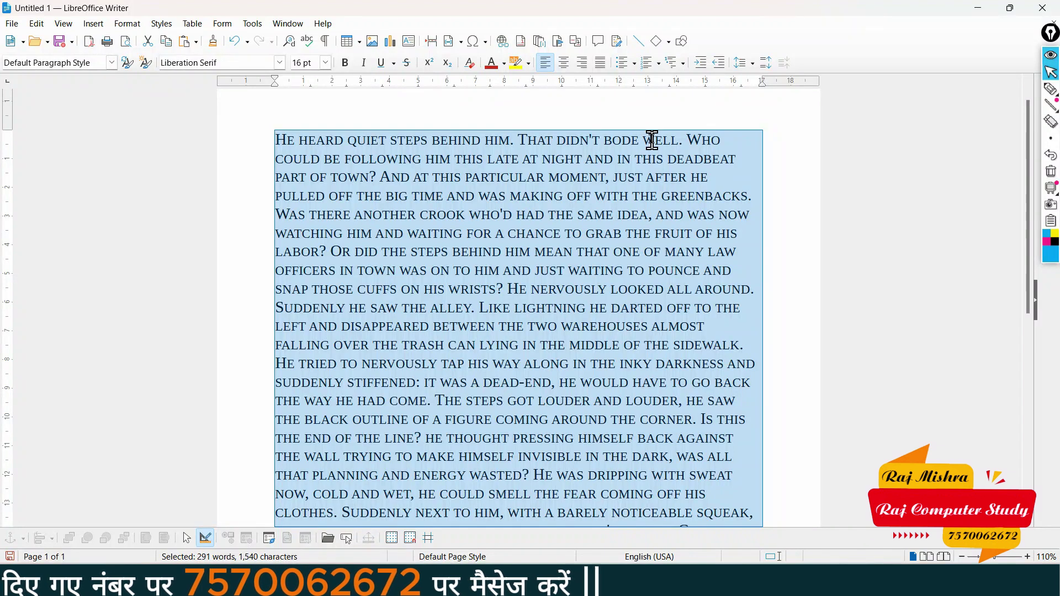
{"action": "left_click", "coordinate": [606, 70]}
{"action": "scroll", "coordinate": [547, 236], "scroll_direction": "down", "scroll_amount": 4}
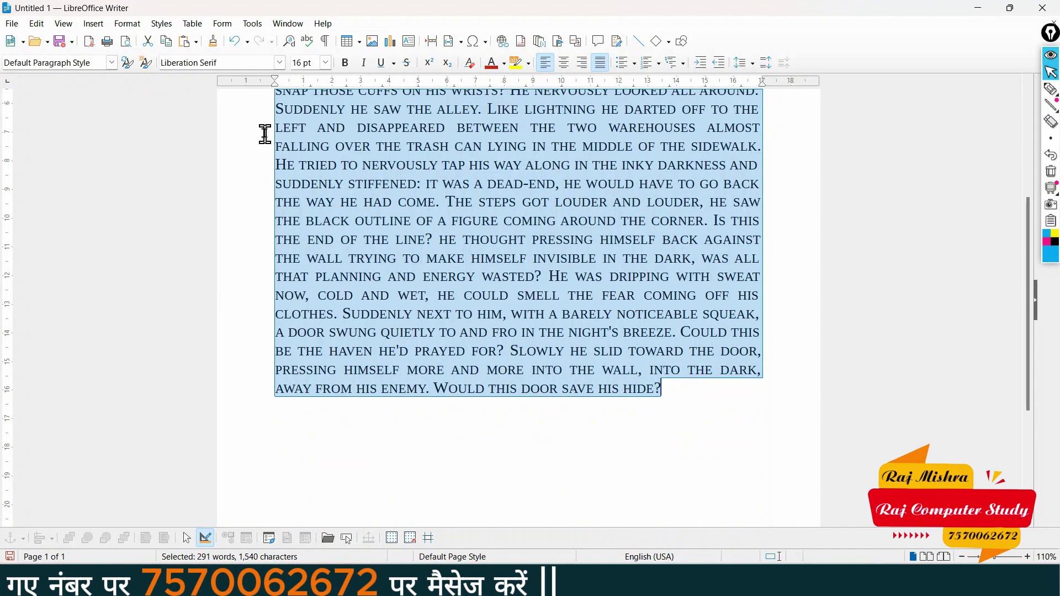
{"action": "scroll", "coordinate": [320, 238], "scroll_direction": "up", "scroll_amount": 1}
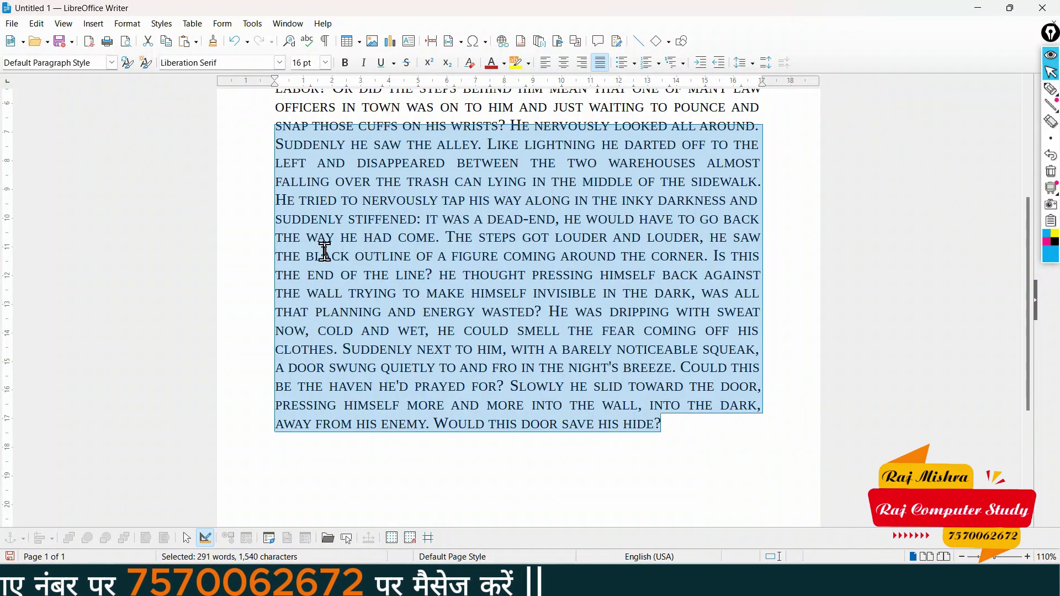
{"action": "scroll", "coordinate": [304, 237], "scroll_direction": "up", "scroll_amount": 2}
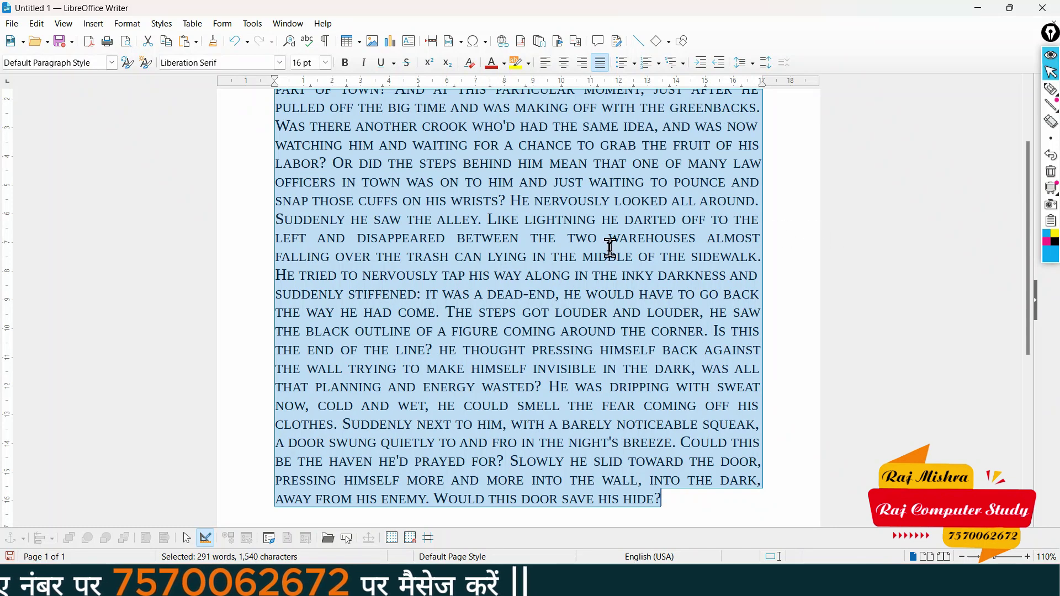
{"action": "scroll", "coordinate": [615, 247], "scroll_direction": "up", "scroll_amount": 1}
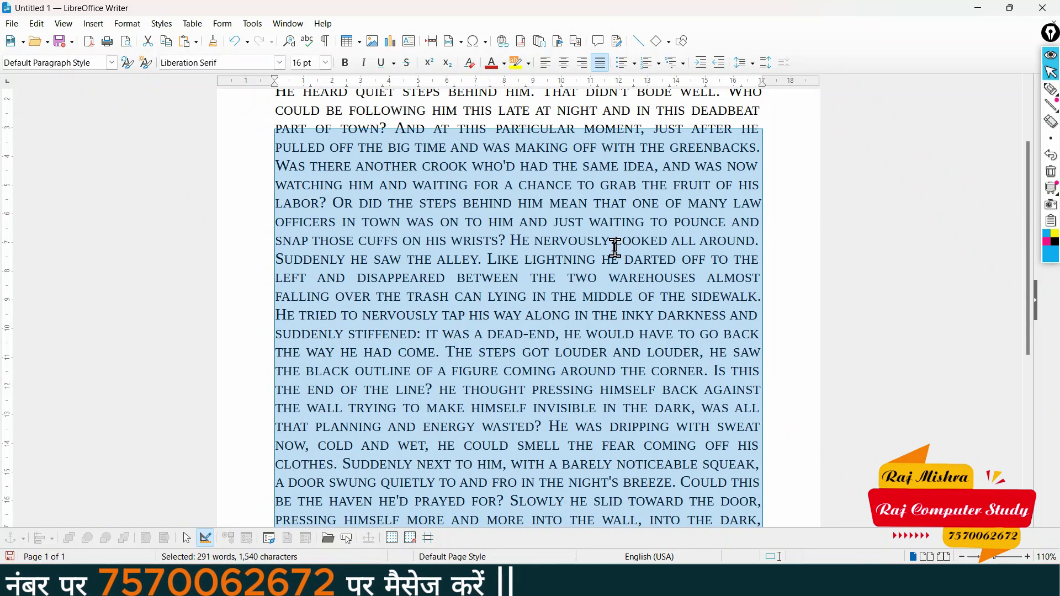
{"action": "scroll", "coordinate": [615, 247], "scroll_direction": "up", "scroll_amount": 2}
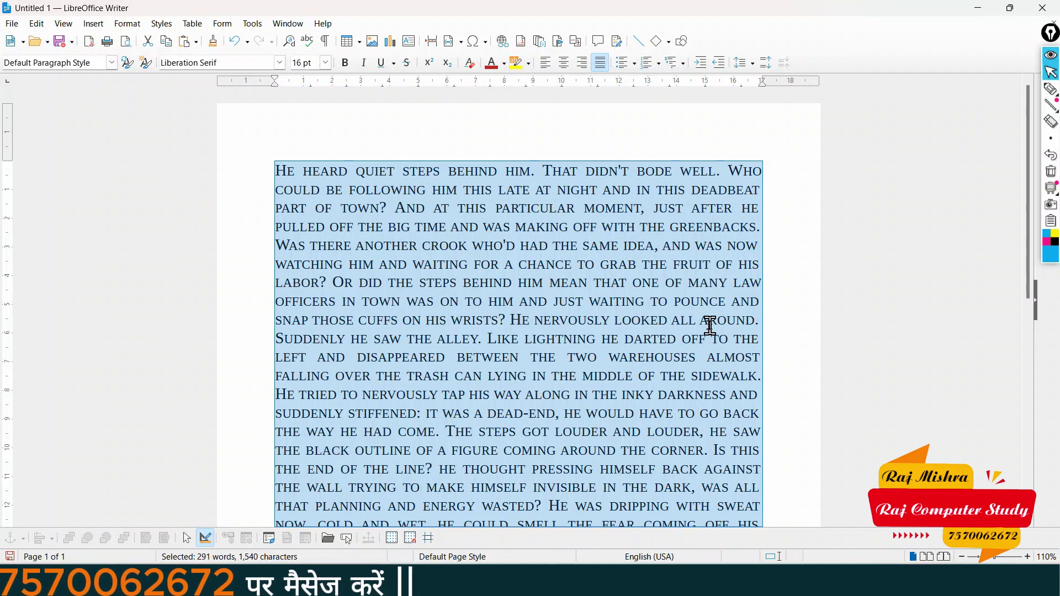
{"action": "left_click", "coordinate": [127, 24]}
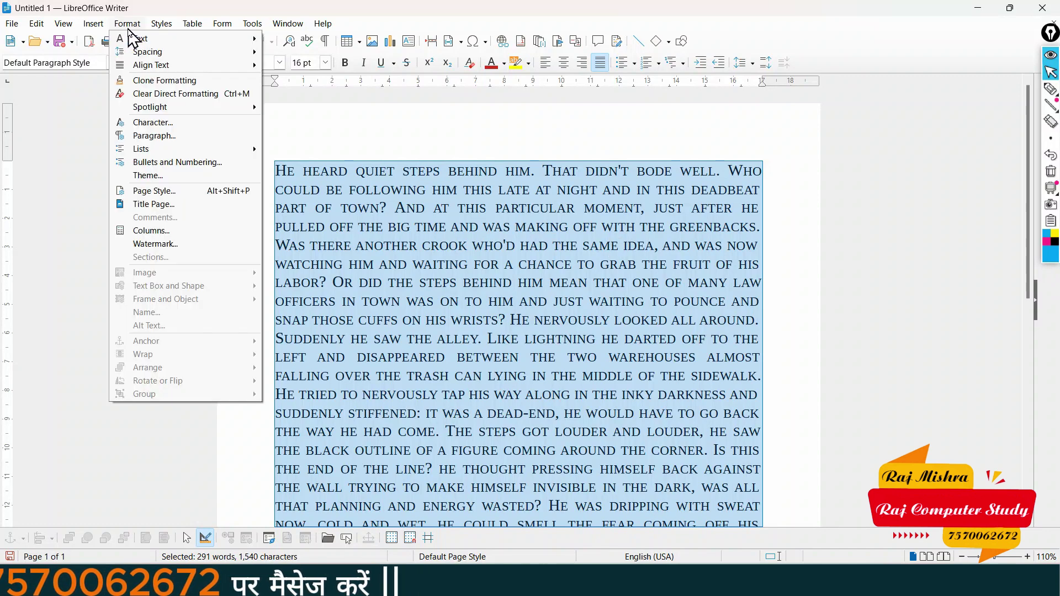
{"action": "left_click", "coordinate": [155, 100]}
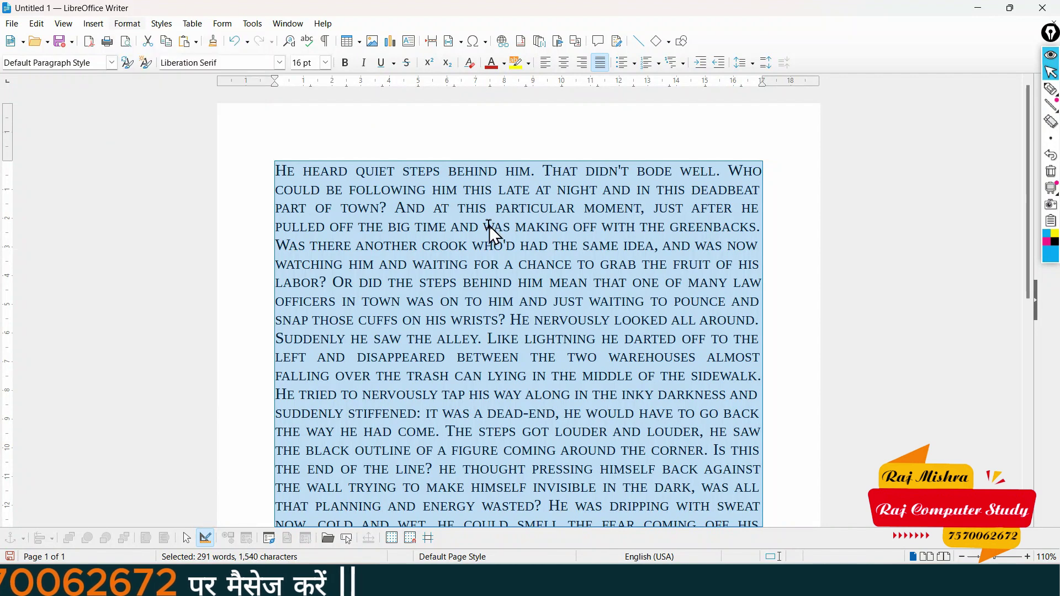
{"action": "left_click", "coordinate": [489, 225]}
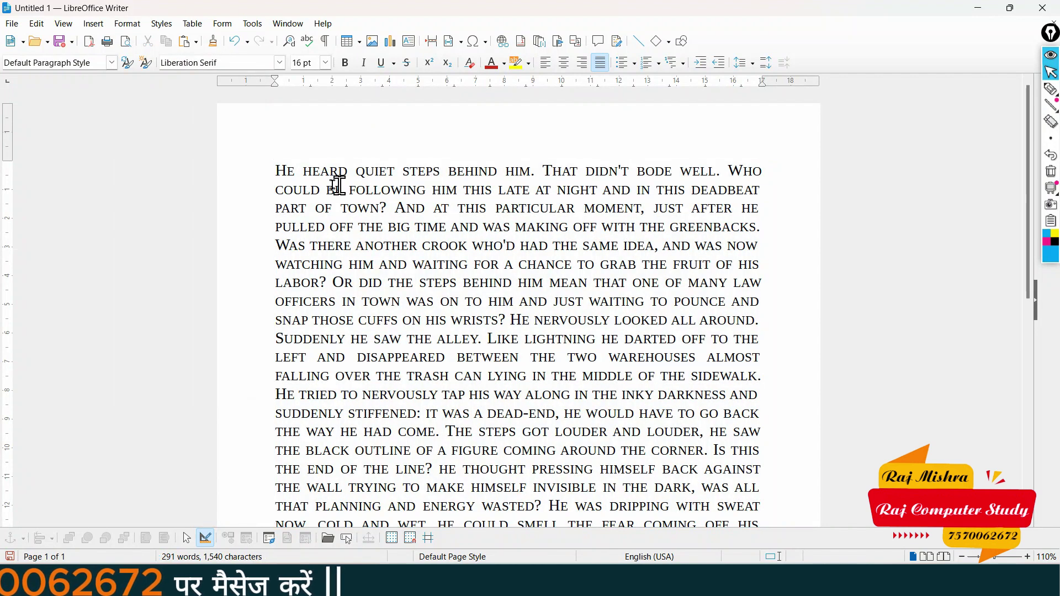
Make the first two lines of the text red, bold, italic and underlined.
{"action": "left_click_drag", "start_coordinate": [276, 170], "coordinate": [822, 185]}
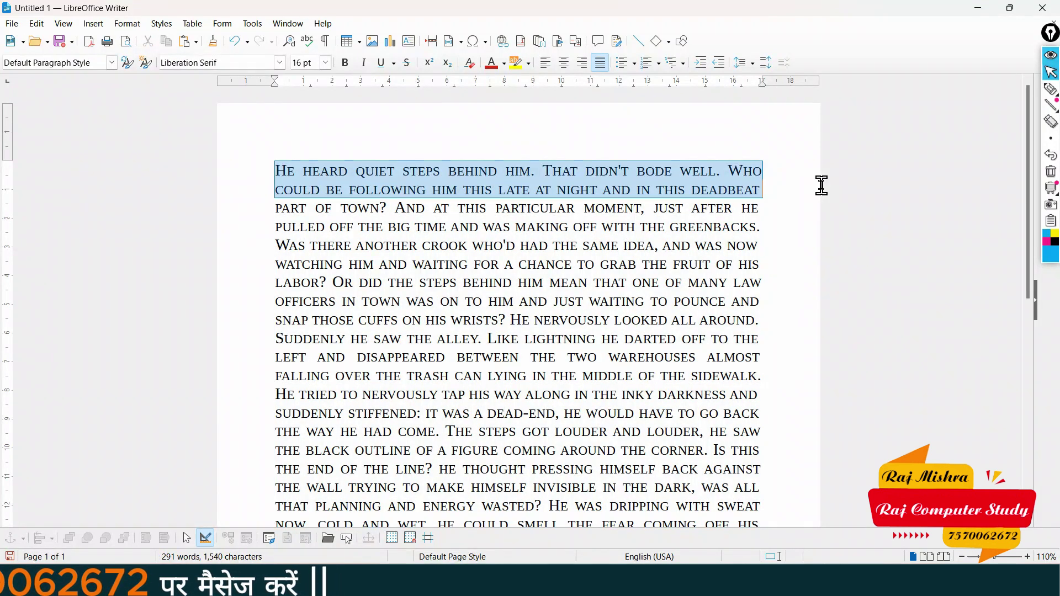
{"action": "left_click", "coordinate": [491, 62]}
{"action": "left_click", "coordinate": [345, 63]}
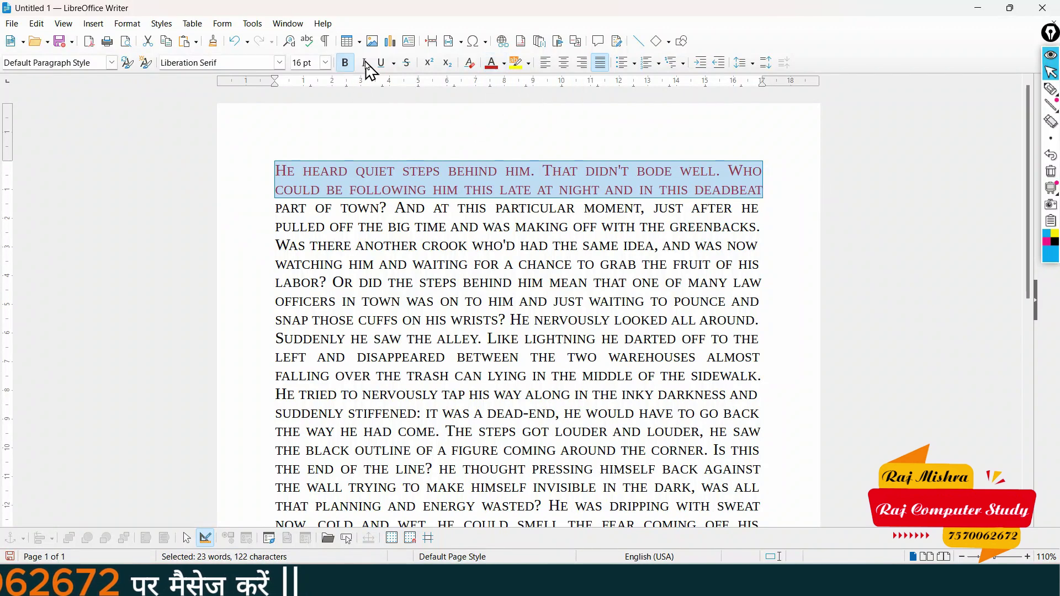
{"action": "left_click", "coordinate": [364, 62]}
{"action": "left_click", "coordinate": [387, 62]}
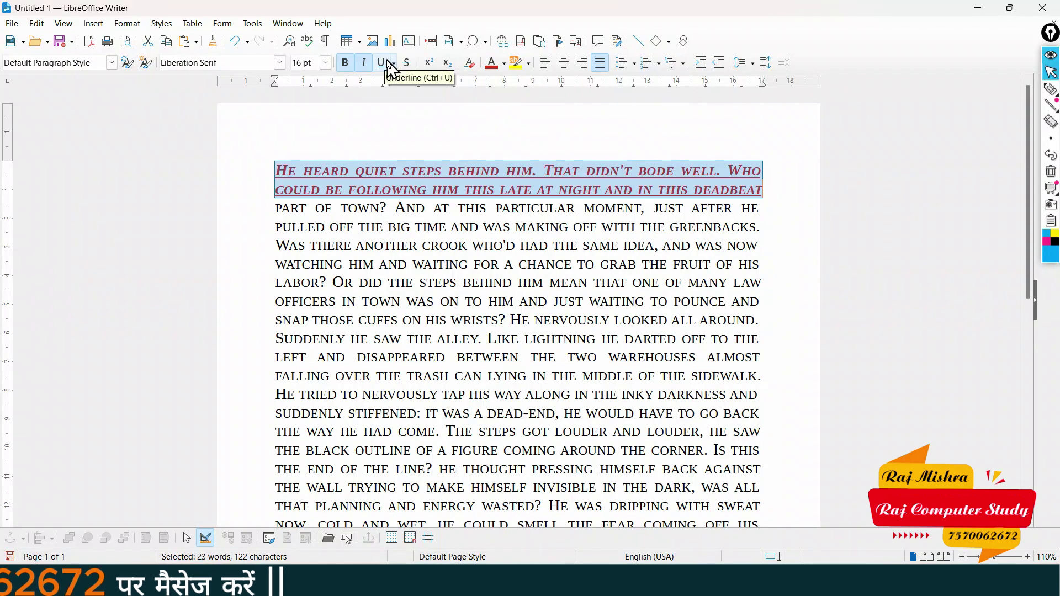
{"action": "left_click", "coordinate": [421, 192]}
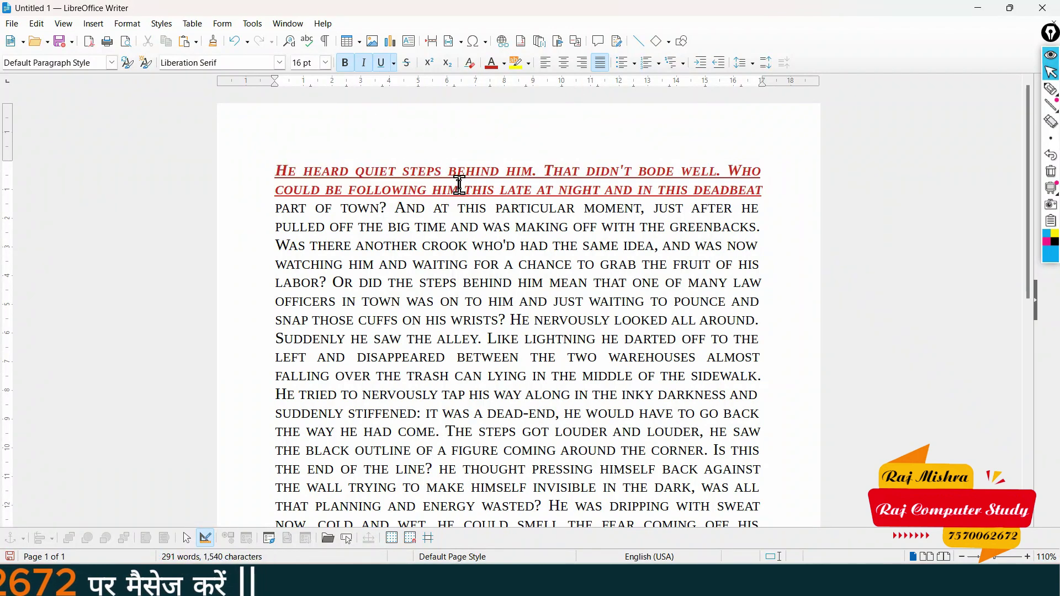
Clone the formatting of the opening red words onto the line starting "snap those cuffs on his wrists?" and ending with "around.".
{"action": "left_click_drag", "start_coordinate": [282, 357], "coordinate": [540, 408]}
{"action": "left_click", "coordinate": [540, 409]}
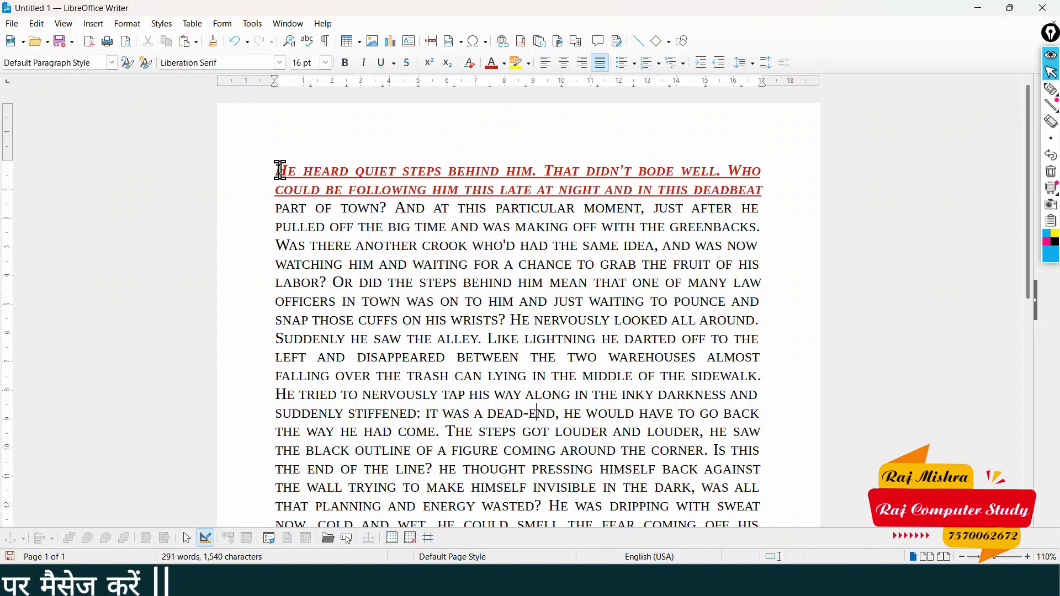
{"action": "left_click_drag", "start_coordinate": [273, 169], "coordinate": [312, 167]}
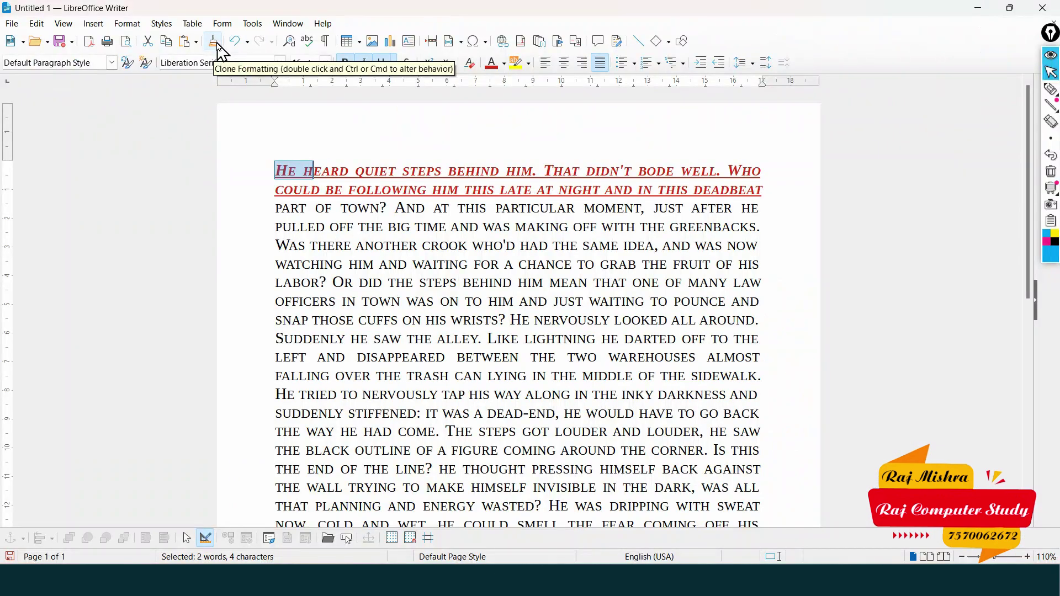
{"action": "left_click", "coordinate": [217, 43]}
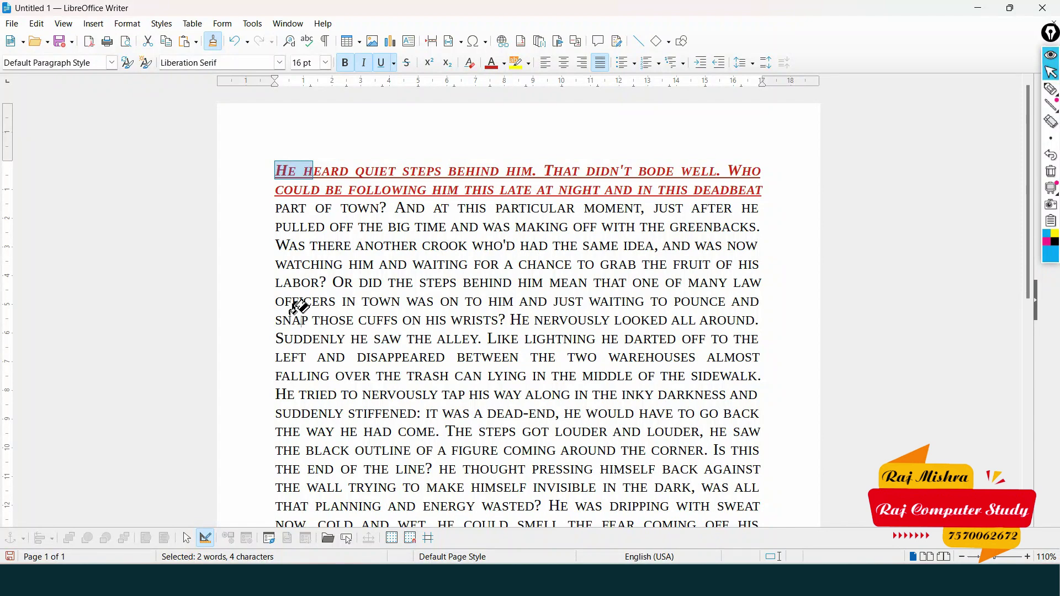
{"action": "left_click_drag", "start_coordinate": [277, 319], "coordinate": [766, 316]}
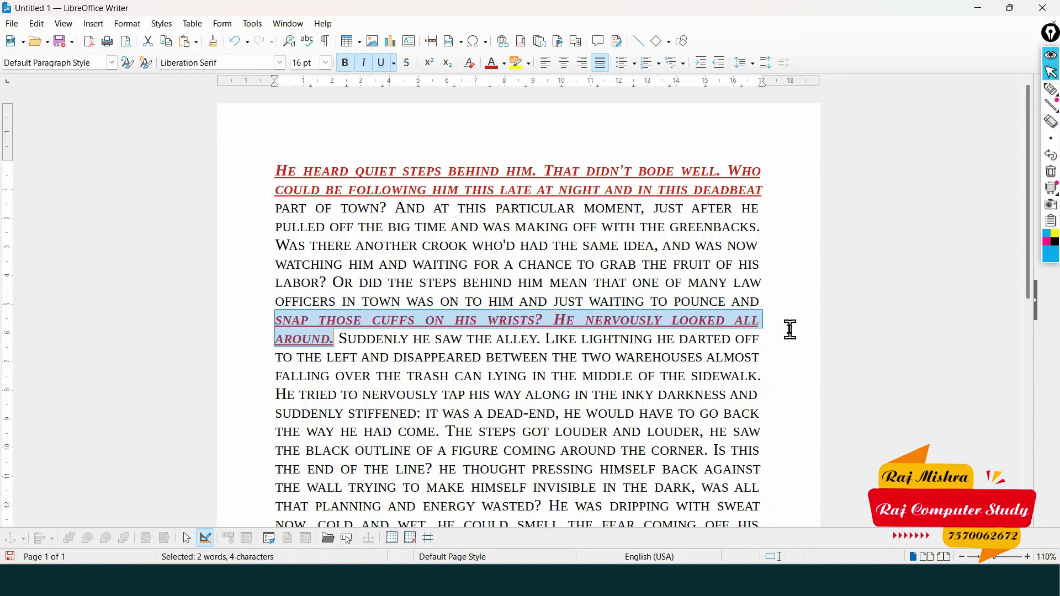
{"action": "left_click", "coordinate": [684, 186]}
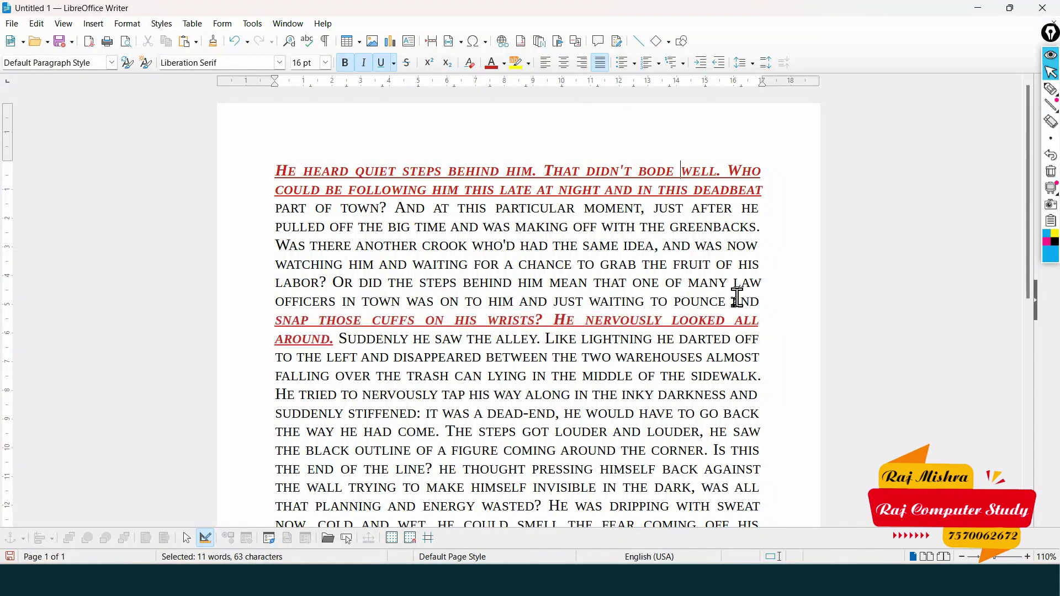
{"action": "left_click", "coordinate": [726, 334]}
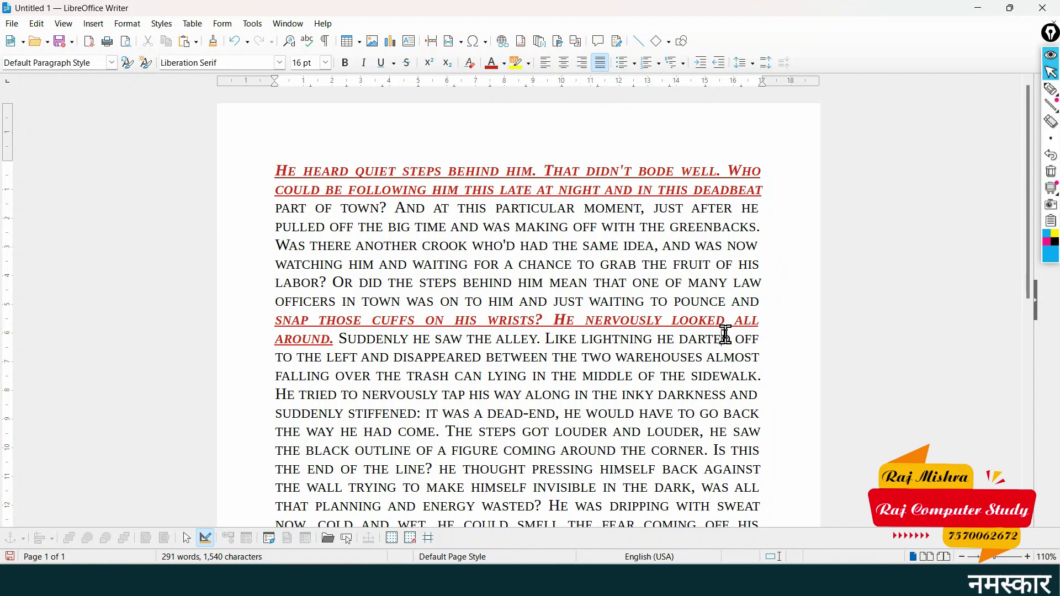
{"action": "left_click", "coordinate": [723, 336]}
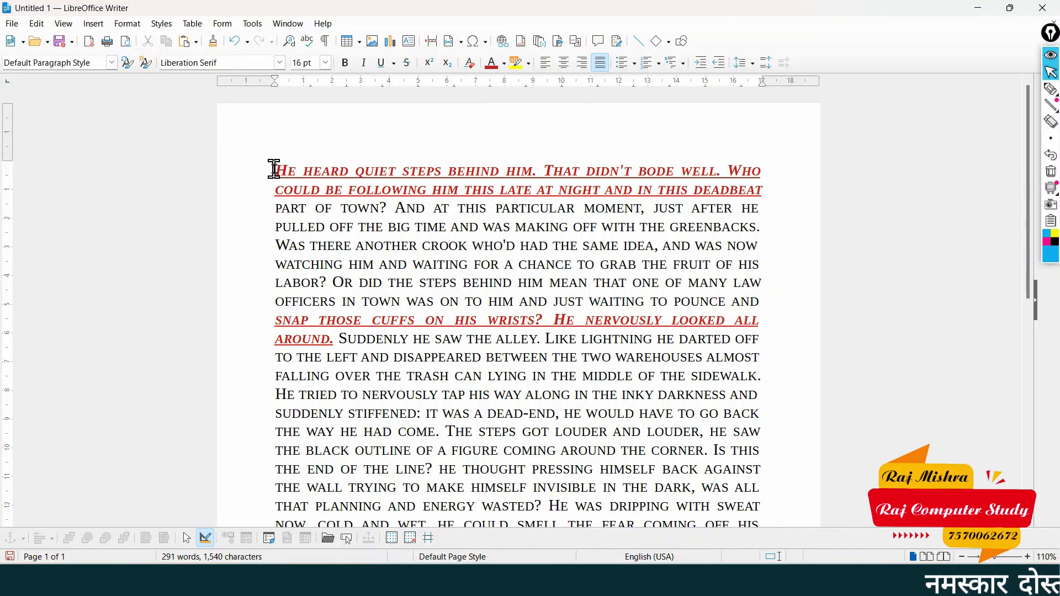
Clear the direct formatting from the beginning of the text through "he darted off".
{"action": "left_click_drag", "start_coordinate": [275, 170], "coordinate": [766, 333]}
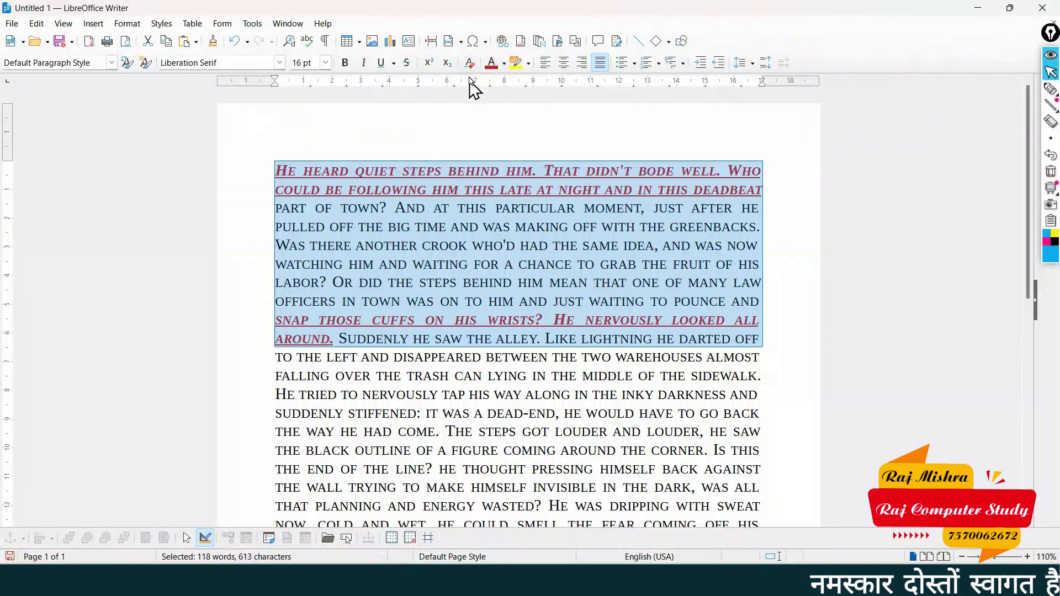
{"action": "left_click", "coordinate": [470, 67]}
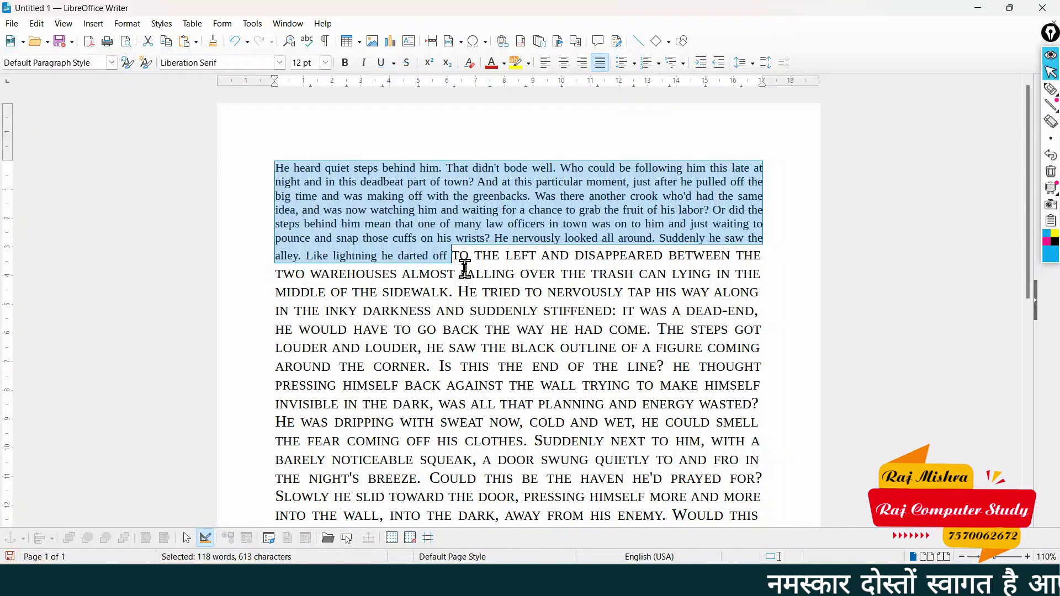
{"action": "left_click", "coordinate": [509, 261]}
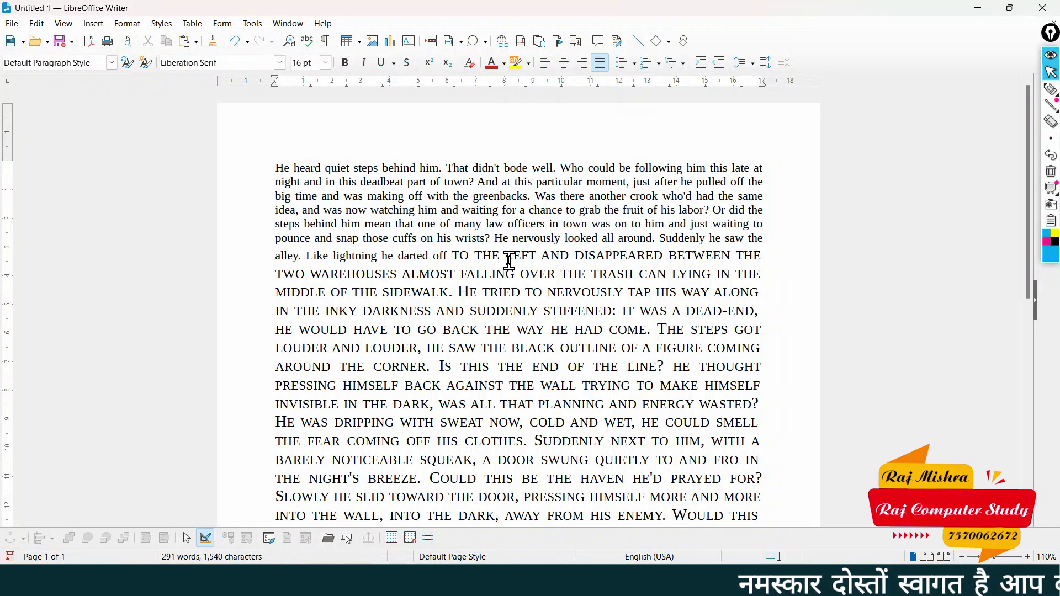
Clear all direct formatting from the entire document.
{"action": "key", "text": "ctrl+a"}
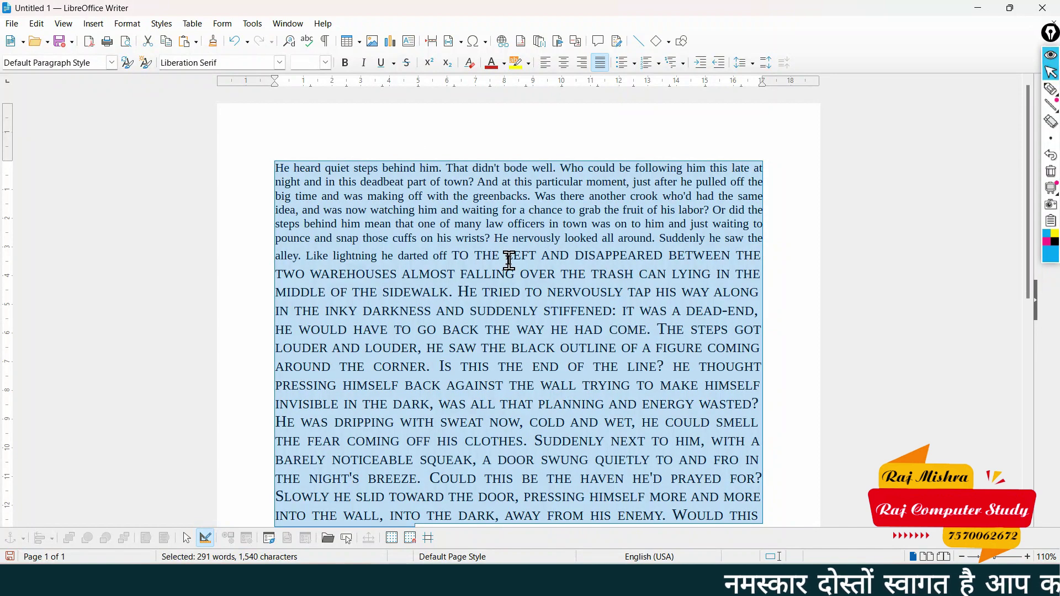
{"action": "key", "text": "ctrl+m"}
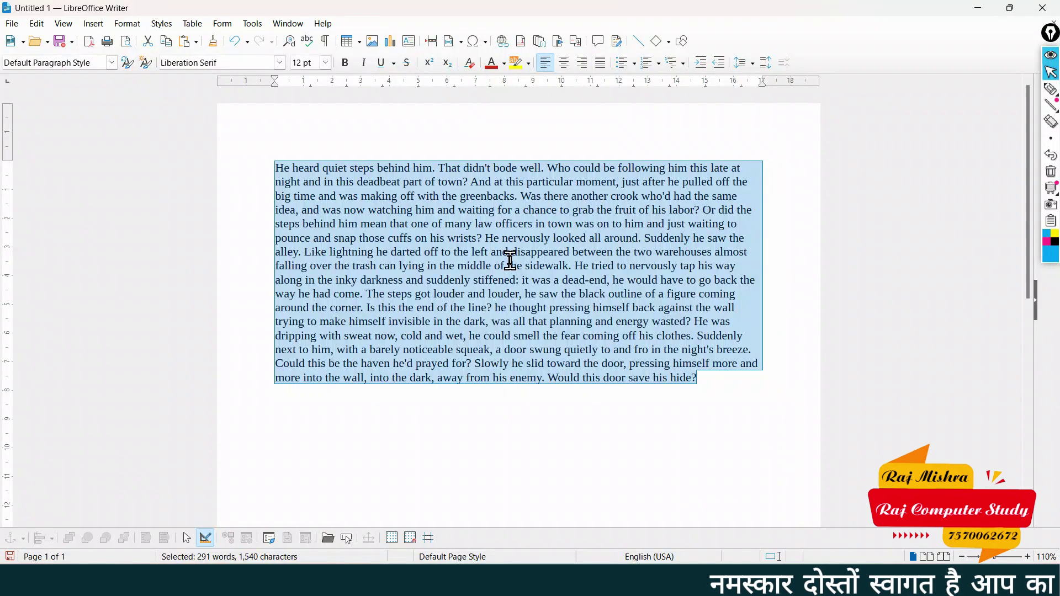
{"action": "left_click", "coordinate": [509, 261]}
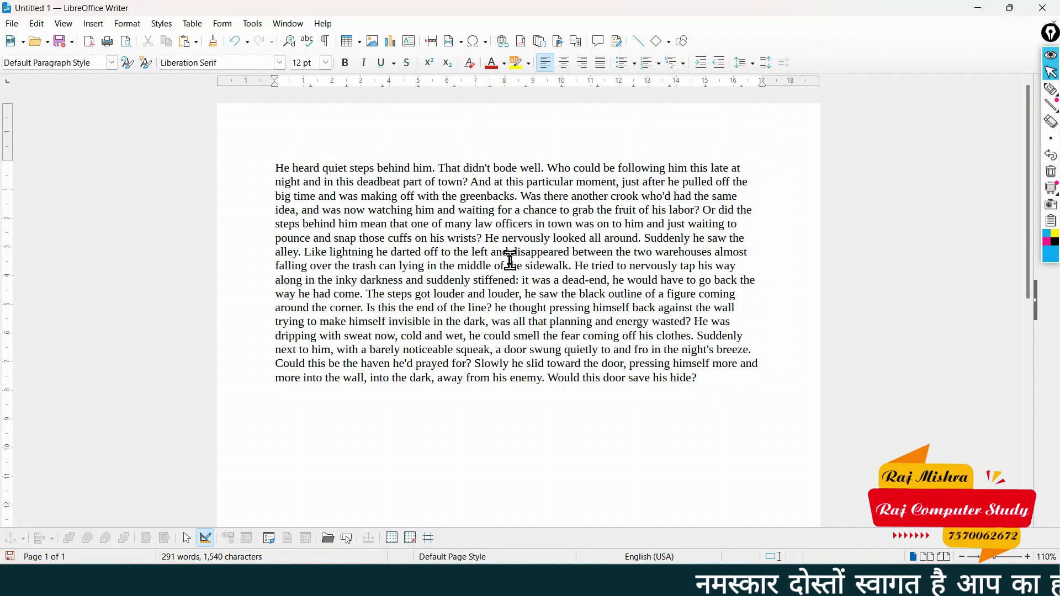
Turn on Spotlight for character direct formatting.
{"action": "left_click", "coordinate": [127, 24]}
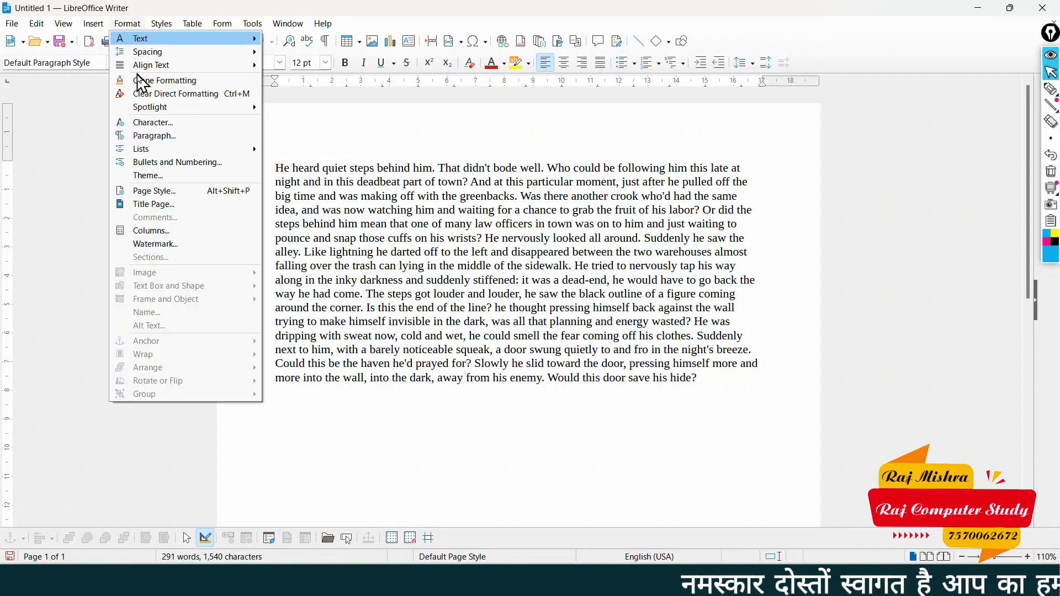
{"action": "mouse_move", "coordinate": [207, 111]}
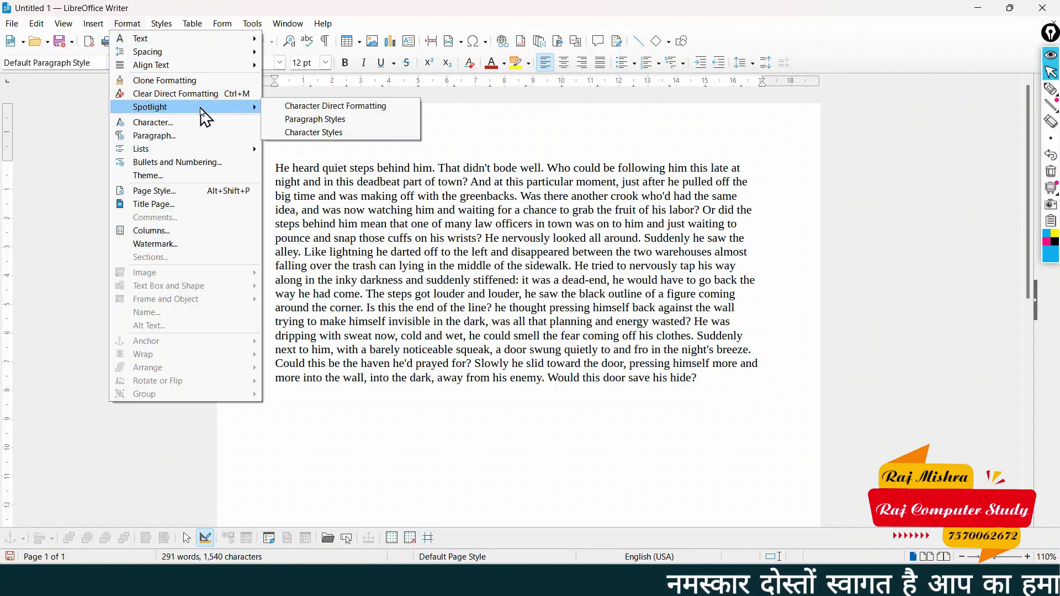
{"action": "left_click", "coordinate": [279, 106]}
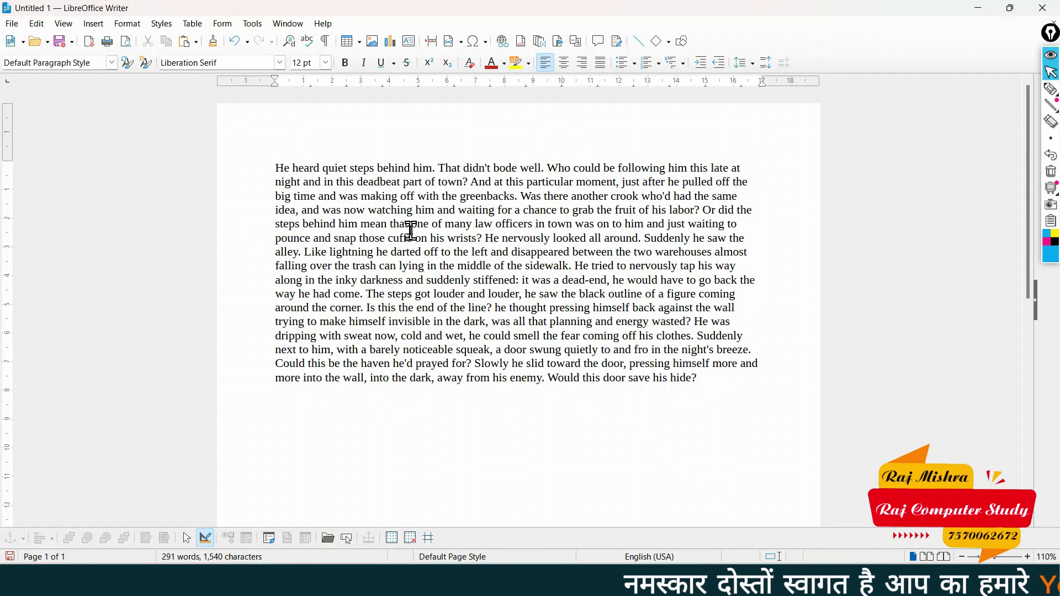
{"action": "left_click", "coordinate": [126, 26]}
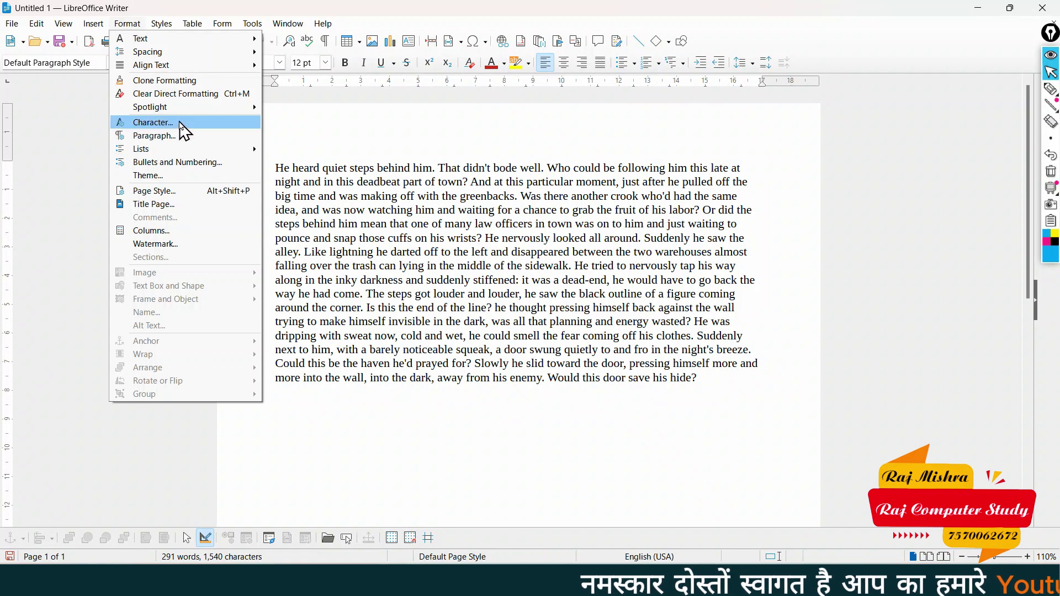
{"action": "mouse_move", "coordinate": [232, 106]}
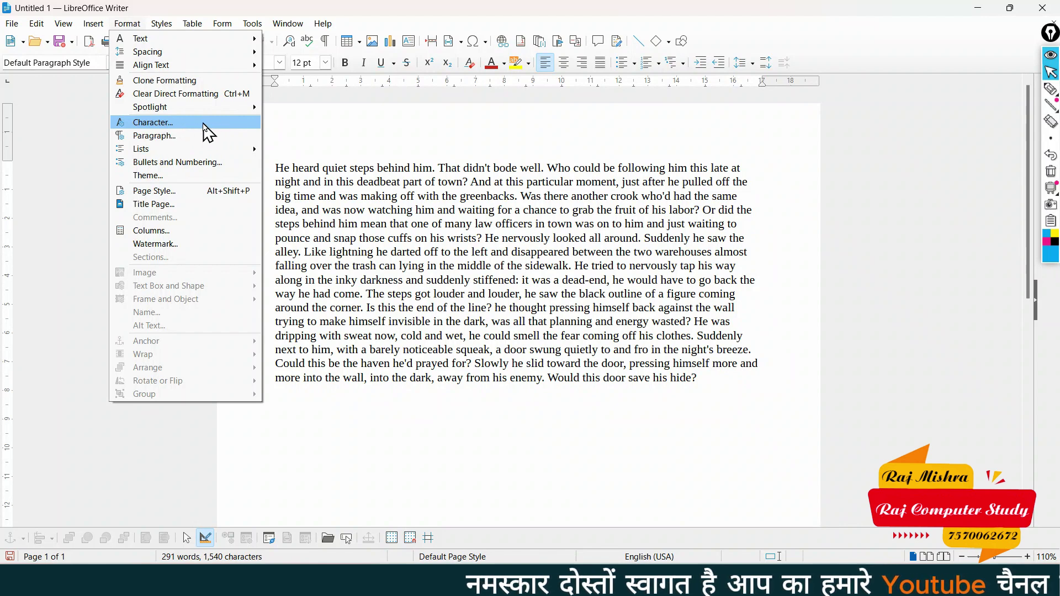
{"action": "left_click", "coordinate": [421, 154]}
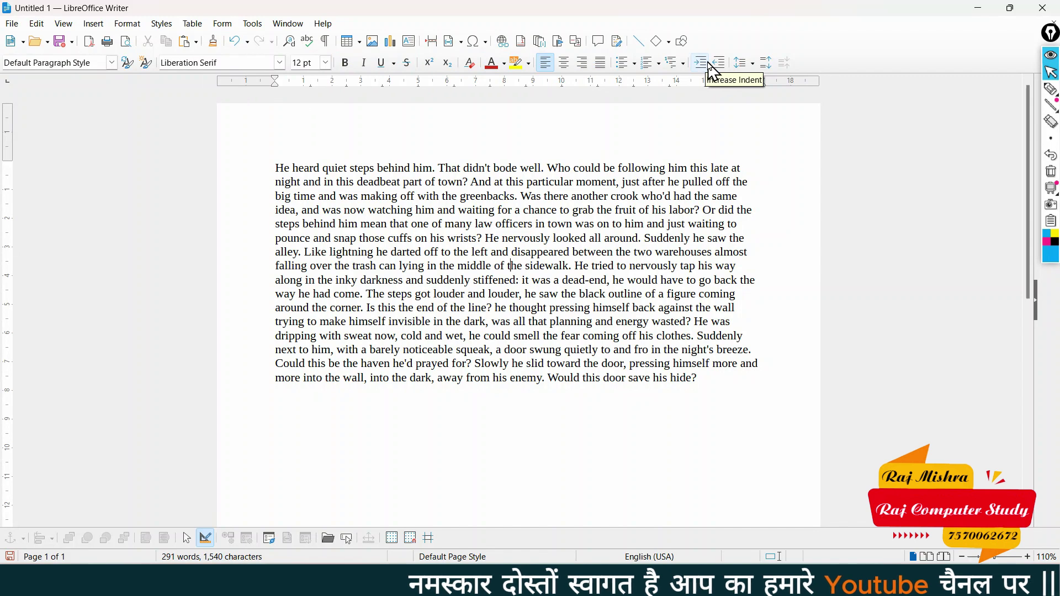
Choose the Chart 5 font color in the character formatting for the word "the" before "sidewalk".
{"action": "left_click", "coordinate": [127, 23]}
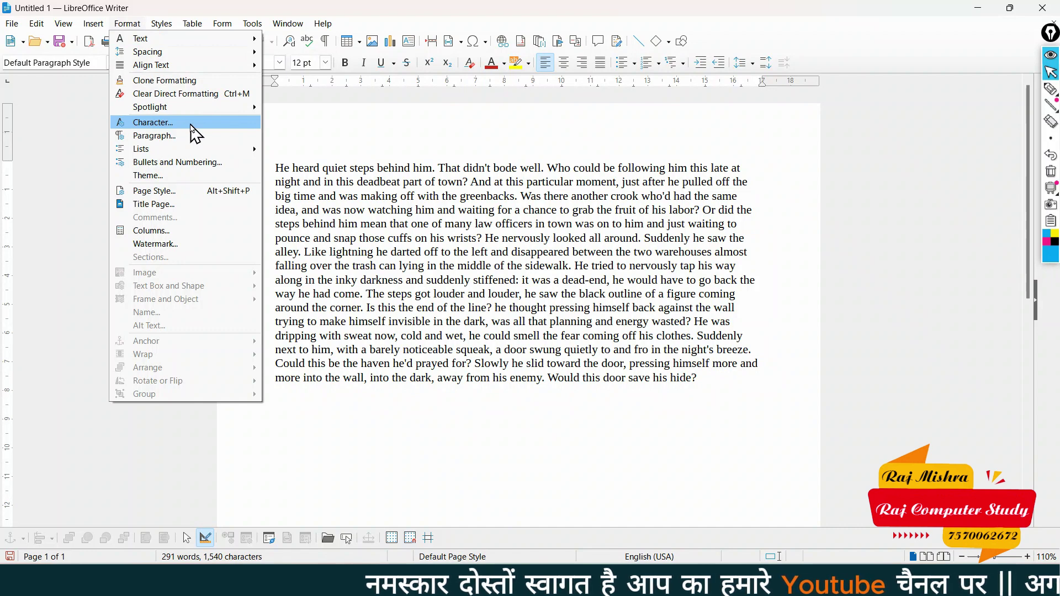
{"action": "left_click", "coordinate": [190, 125]}
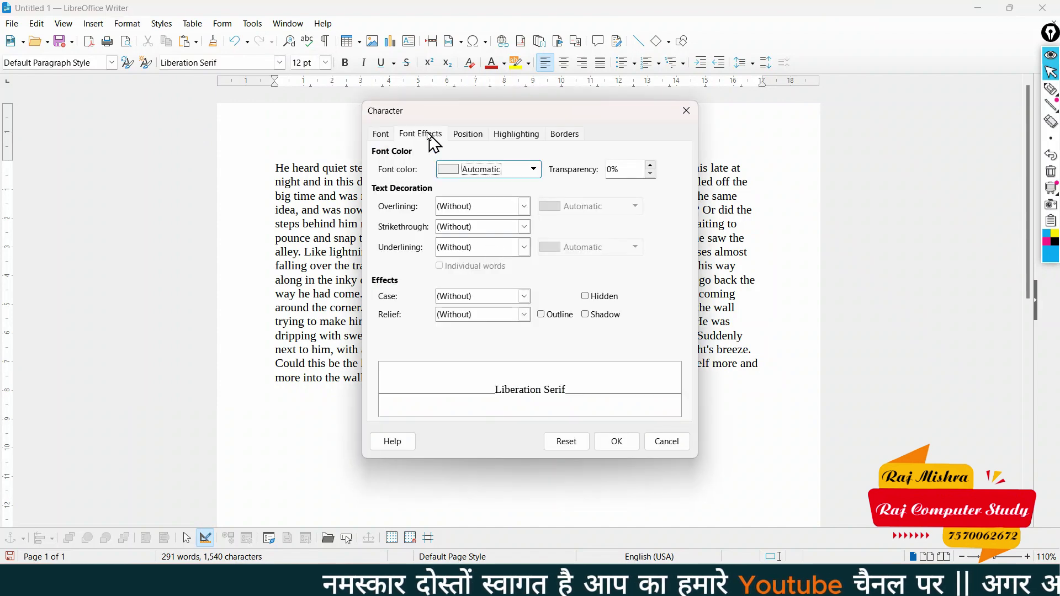
{"action": "left_click", "coordinate": [499, 172]}
{"action": "left_click", "coordinate": [498, 234]}
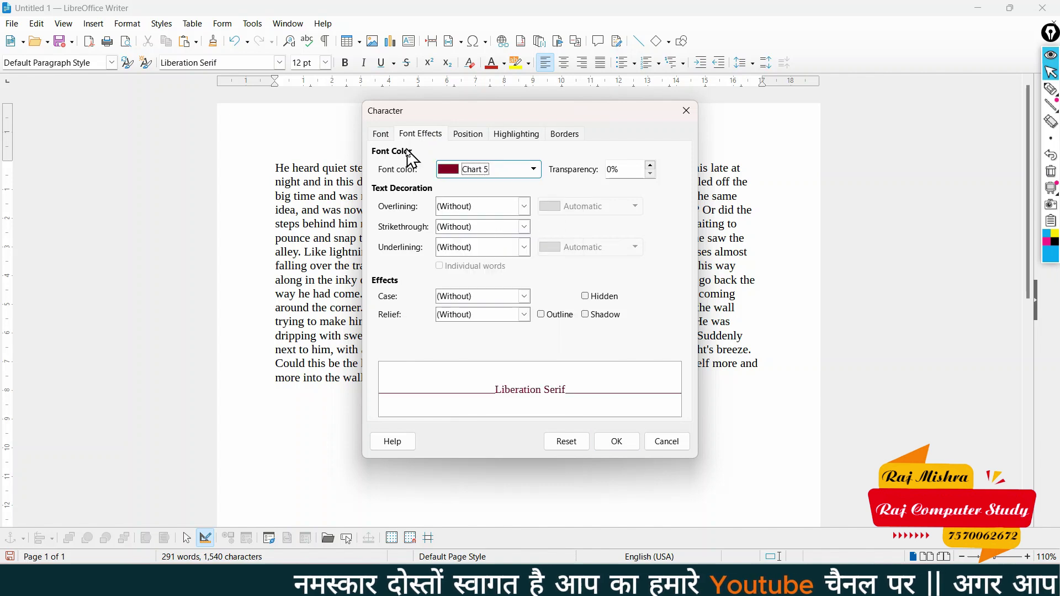
Set the font of the word "the" before "sidewalk" to Linux Libertine Display G at 24 pt and apply the character formatting.
{"action": "left_click", "coordinate": [383, 136]}
{"action": "left_click", "coordinate": [493, 202]}
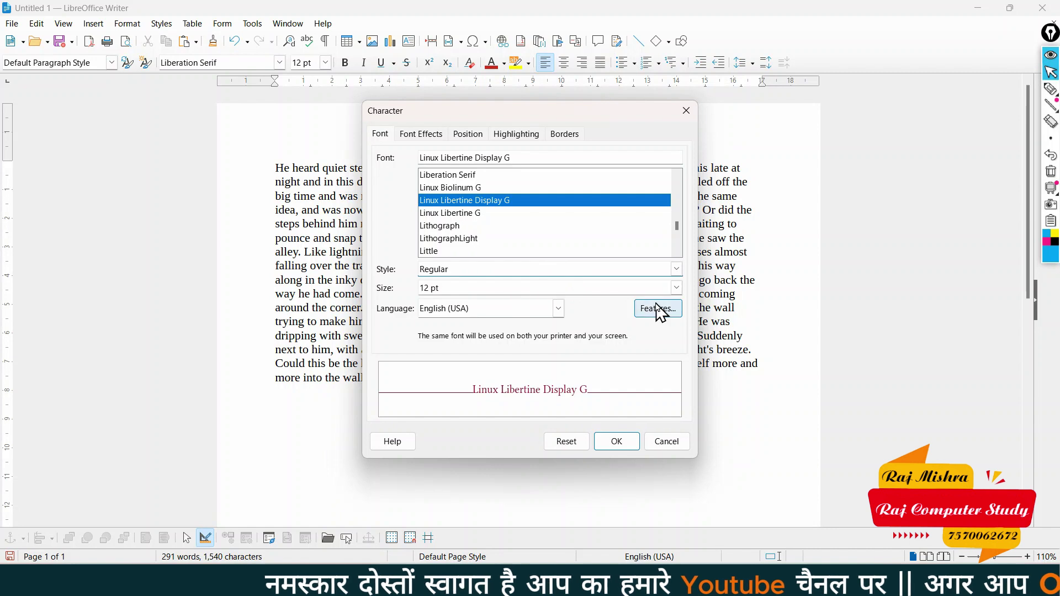
{"action": "left_click", "coordinate": [676, 288]}
{"action": "left_click", "coordinate": [458, 487]}
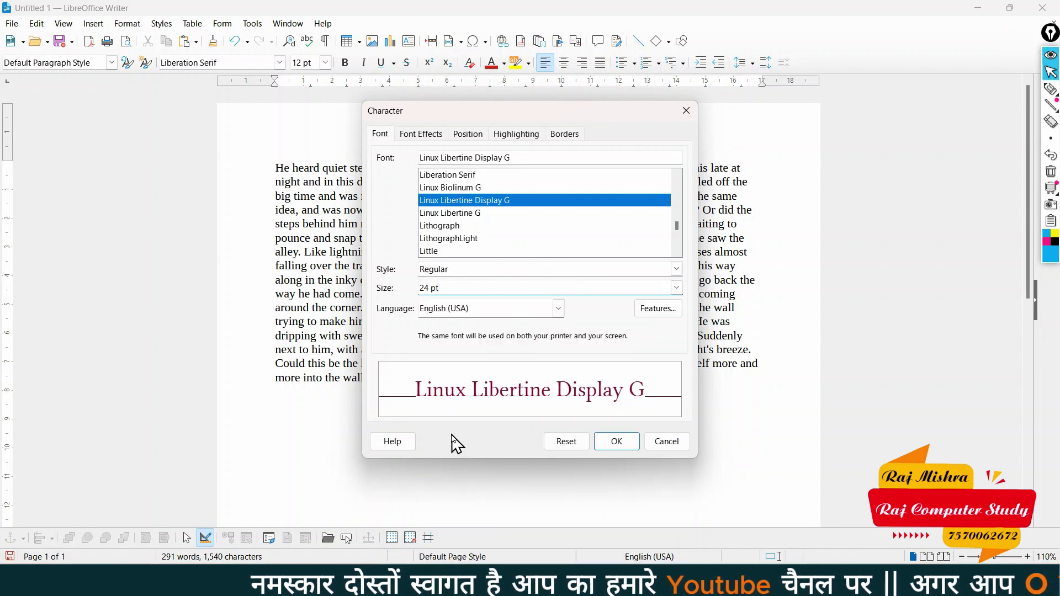
{"action": "left_click", "coordinate": [620, 444]}
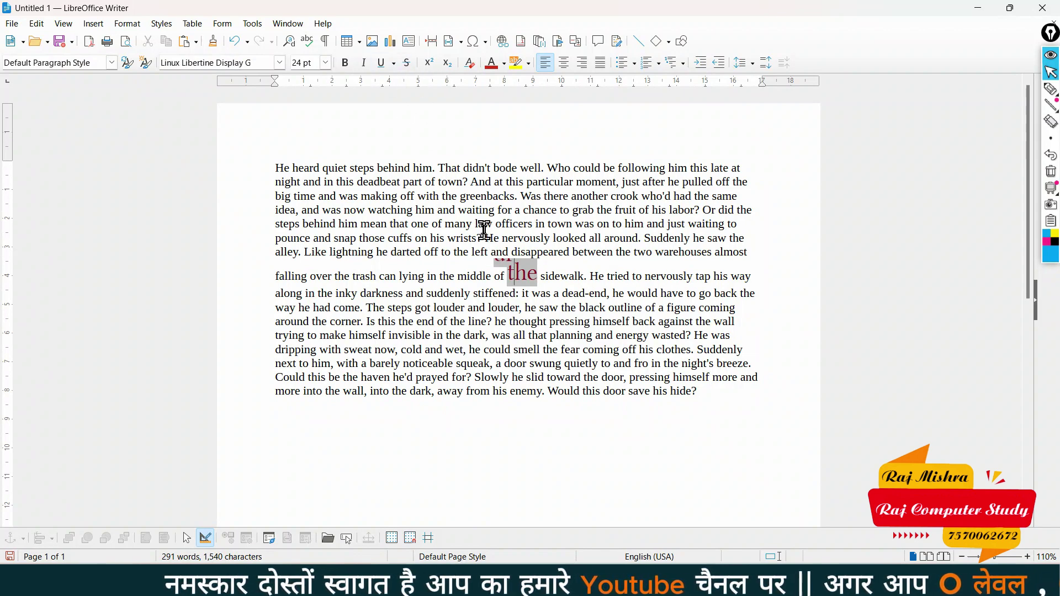
Undo the character formatting applied to the word "the" before "sidewalk".
{"action": "key", "text": "ctrl+z"}
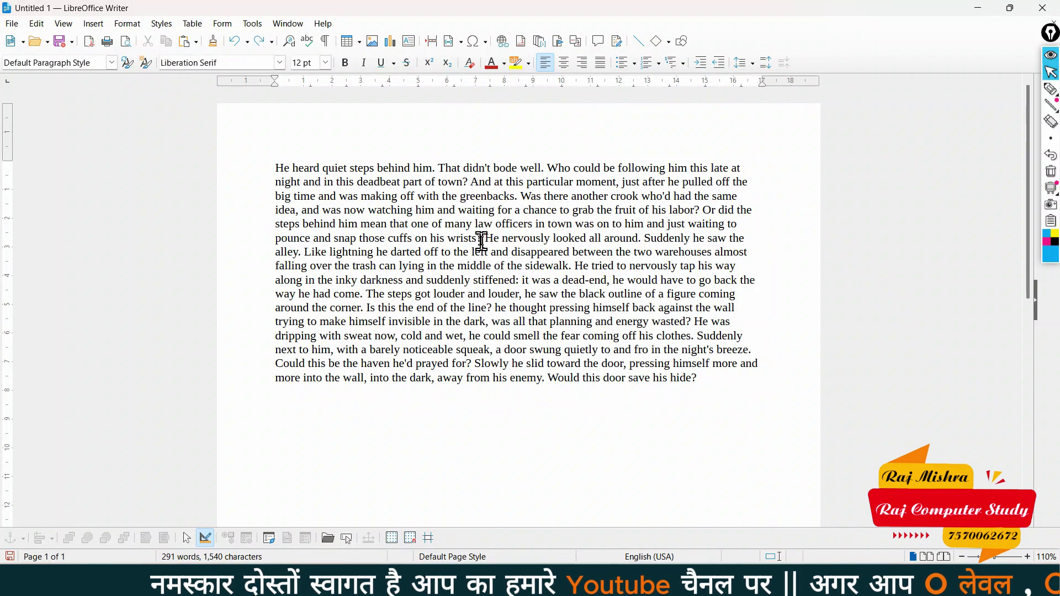
{"action": "left_click", "coordinate": [136, 25]}
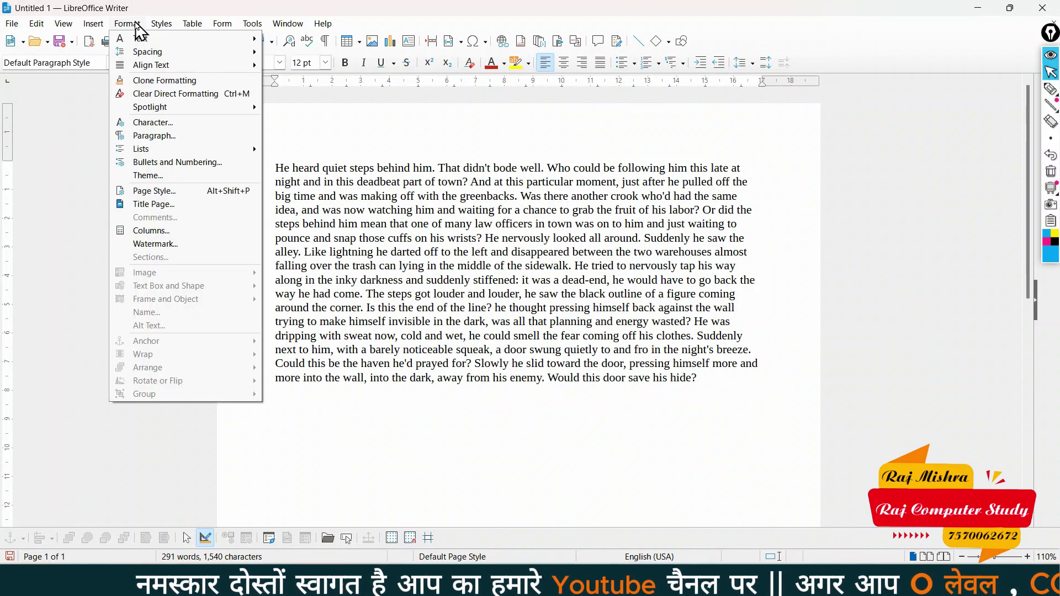
{"action": "mouse_move", "coordinate": [165, 150]}
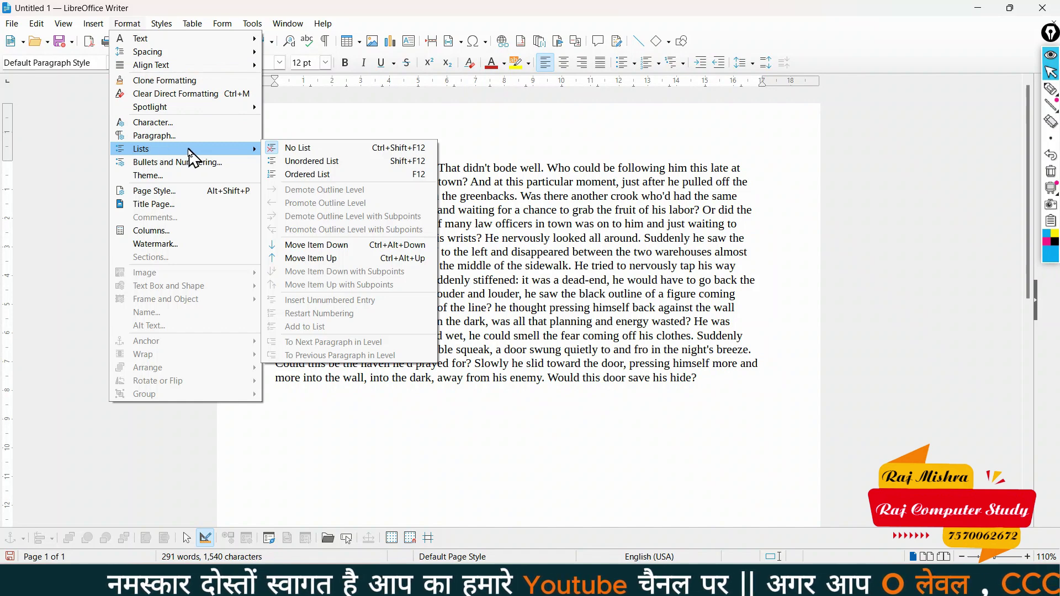
{"action": "left_click", "coordinate": [661, 286]}
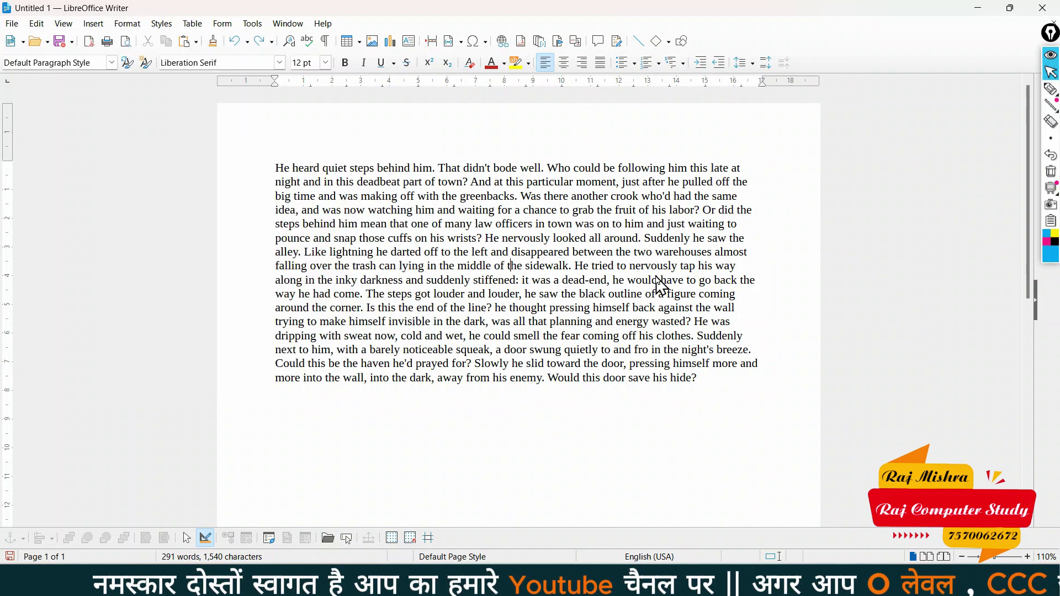
Delete all the sample text from the document.
{"action": "key", "text": "ctrl+a"}
{"action": "key", "text": "Delete"}
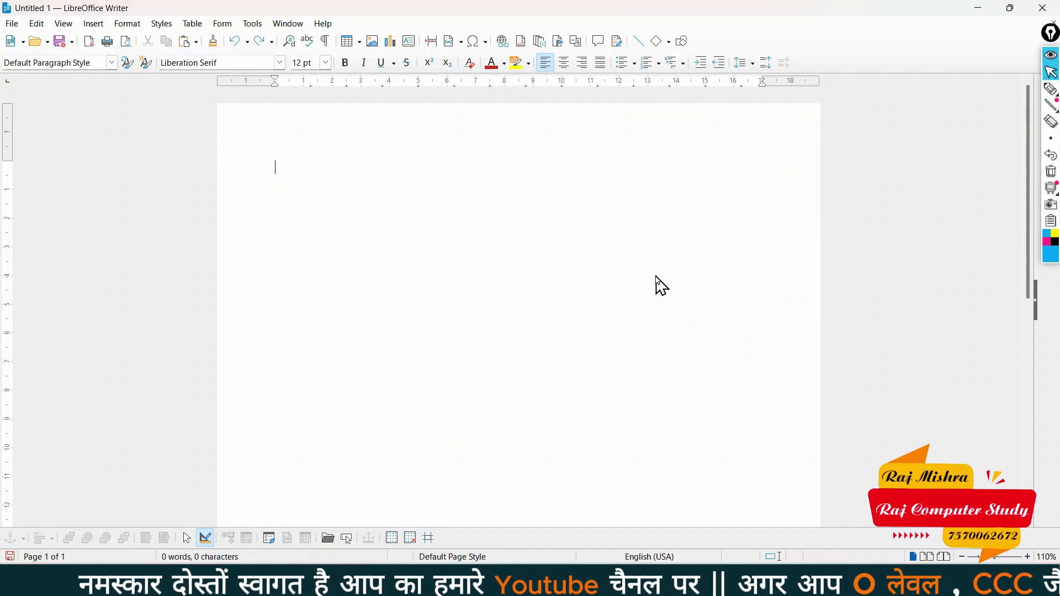
{"action": "scroll", "coordinate": [661, 286], "scroll_direction": "up", "scroll_amount": 5}
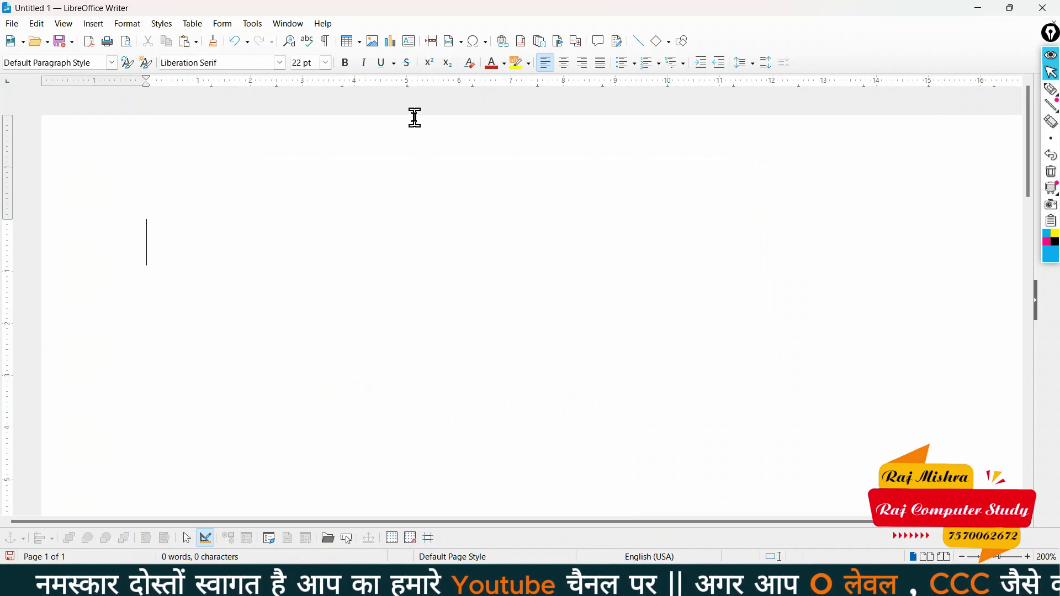
Enter the heading "Input Device -" at the start of the empty page.
{"action": "type", "text": "Inpu"}
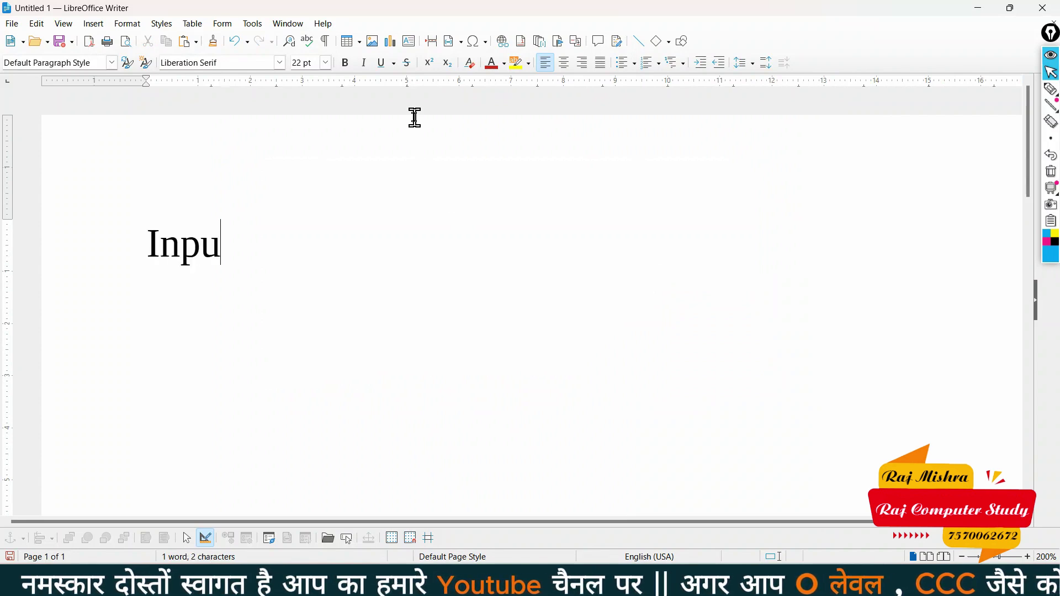
{"action": "type", "text": "t Device -"}
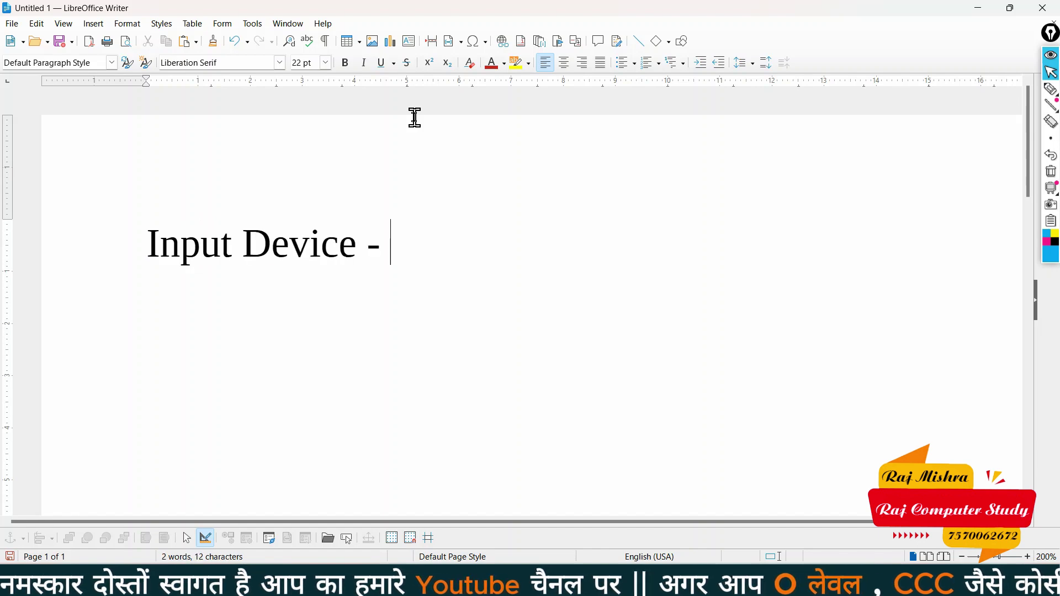
{"action": "key", "text": "Return"}
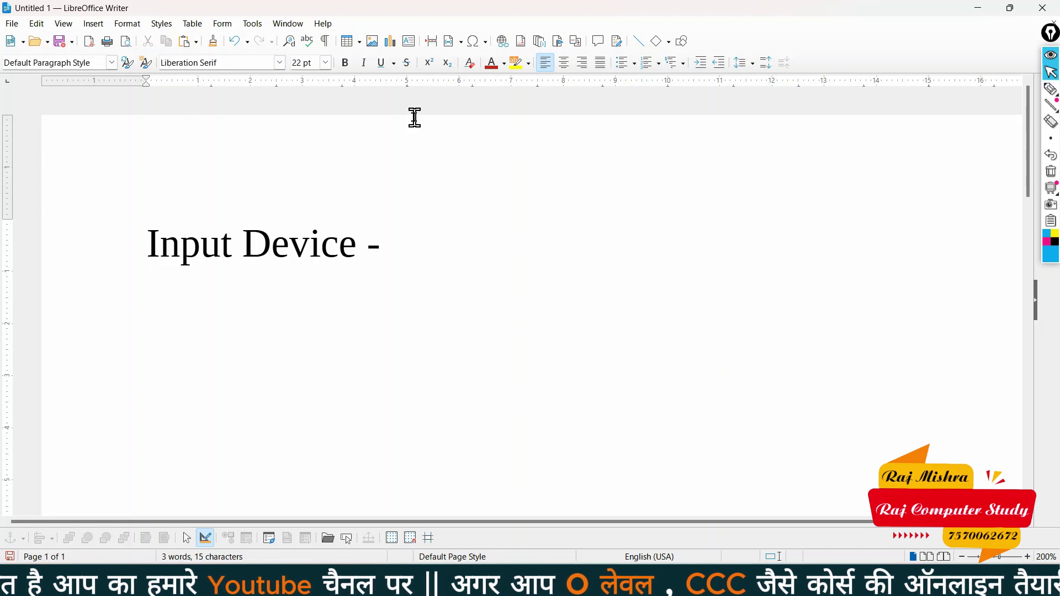
{"action": "key", "text": "alt+Tab"}
{"action": "key", "text": "alt+Tab"}
{"action": "key", "text": "alt+Tab"}
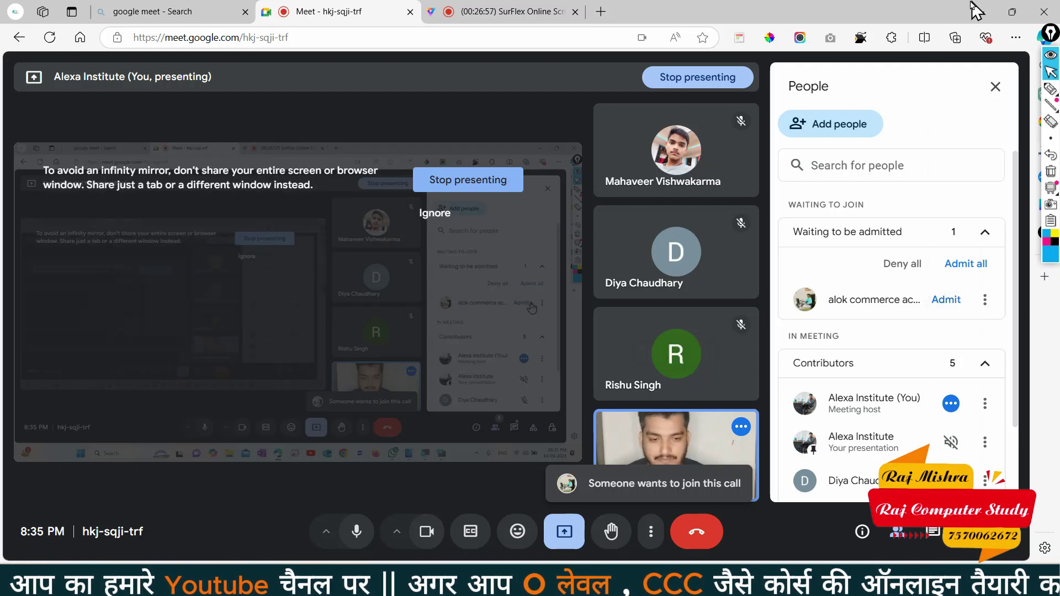
{"action": "key", "text": "alt+Tab"}
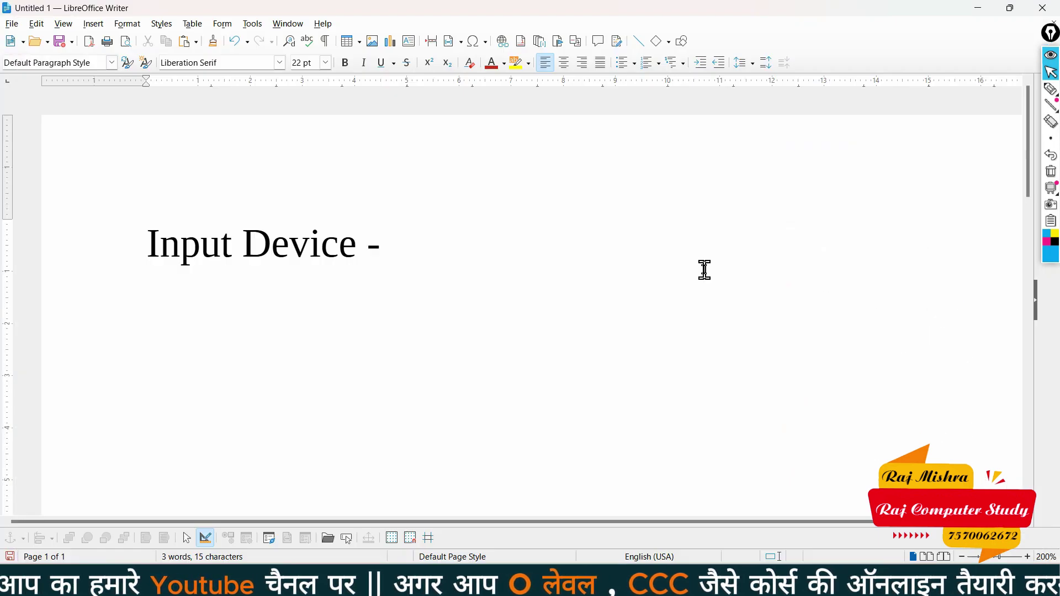
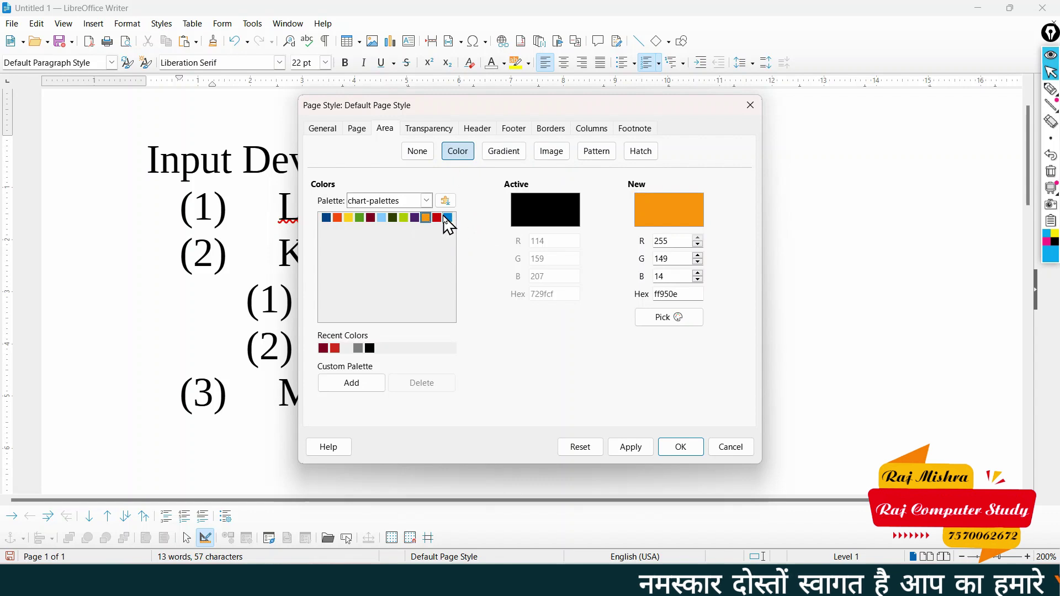
Apply the blue 0084d1 from the chart-palettes palette as the page background color.
{"action": "left_click", "coordinate": [448, 217]}
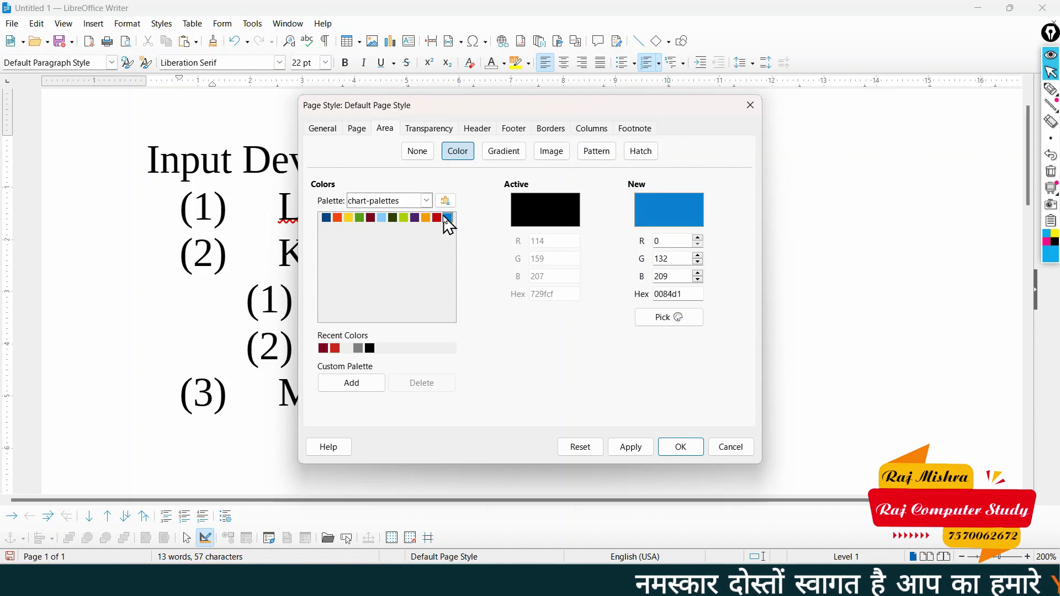
{"action": "left_click", "coordinate": [640, 448]}
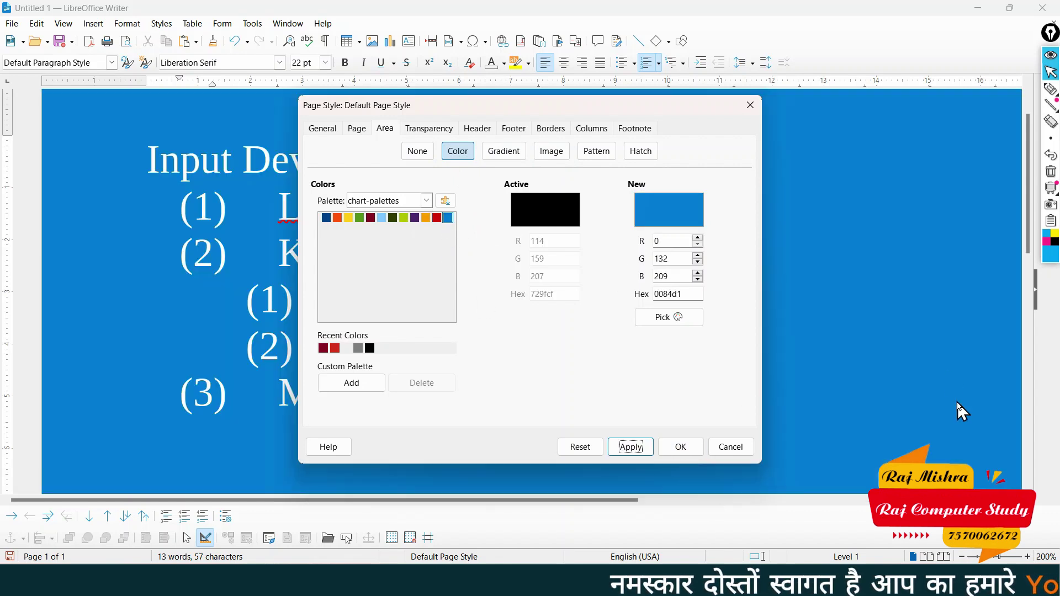
Apply the tan cardboard-like texture image, tiled, as the page background.
{"action": "left_click", "coordinate": [551, 157]}
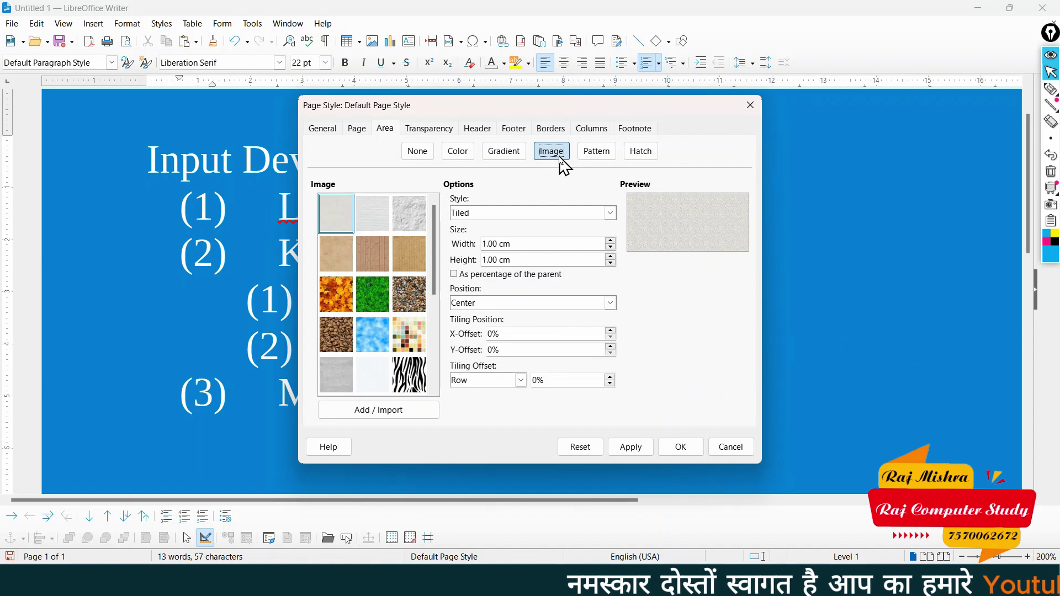
{"action": "left_click", "coordinate": [409, 254]}
{"action": "left_click", "coordinate": [627, 449]}
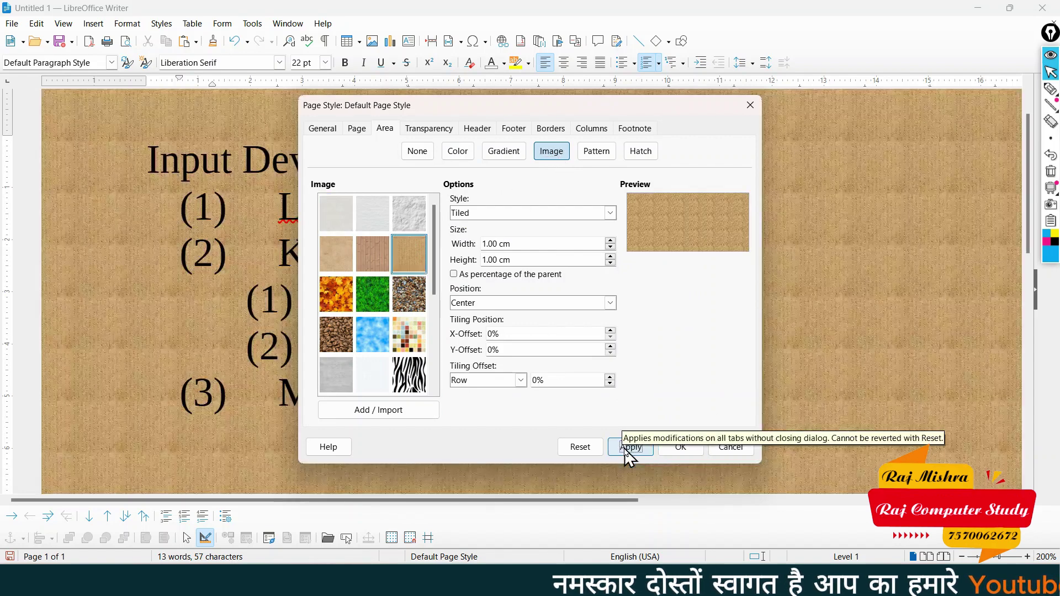
Look through the pattern, gradient, image and color fill options for the page background.
{"action": "left_click", "coordinate": [604, 158]}
{"action": "left_click", "coordinate": [509, 158]}
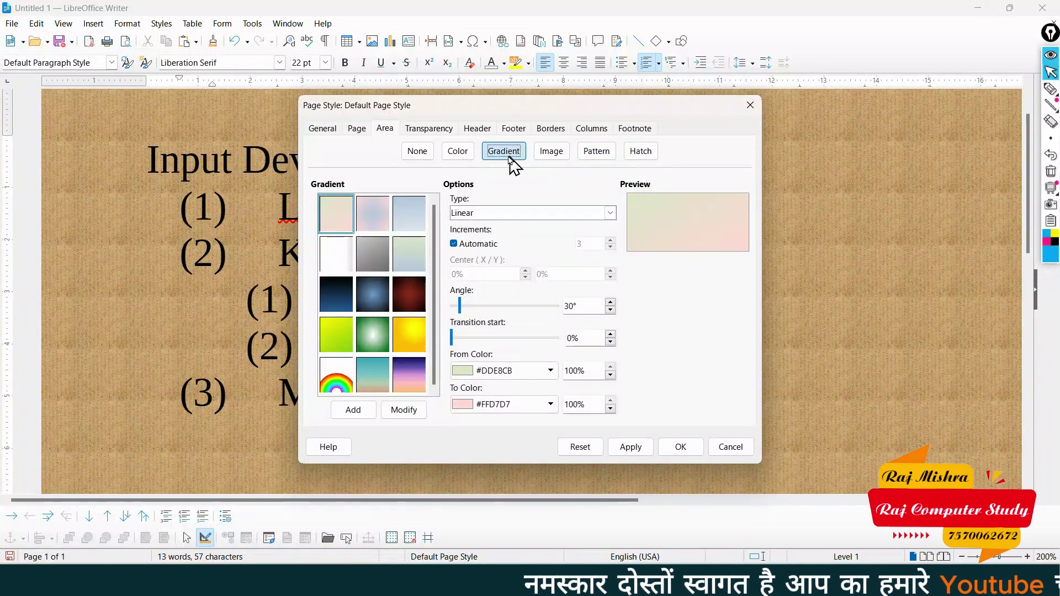
{"action": "left_click", "coordinate": [466, 155]}
{"action": "left_click", "coordinate": [508, 158]}
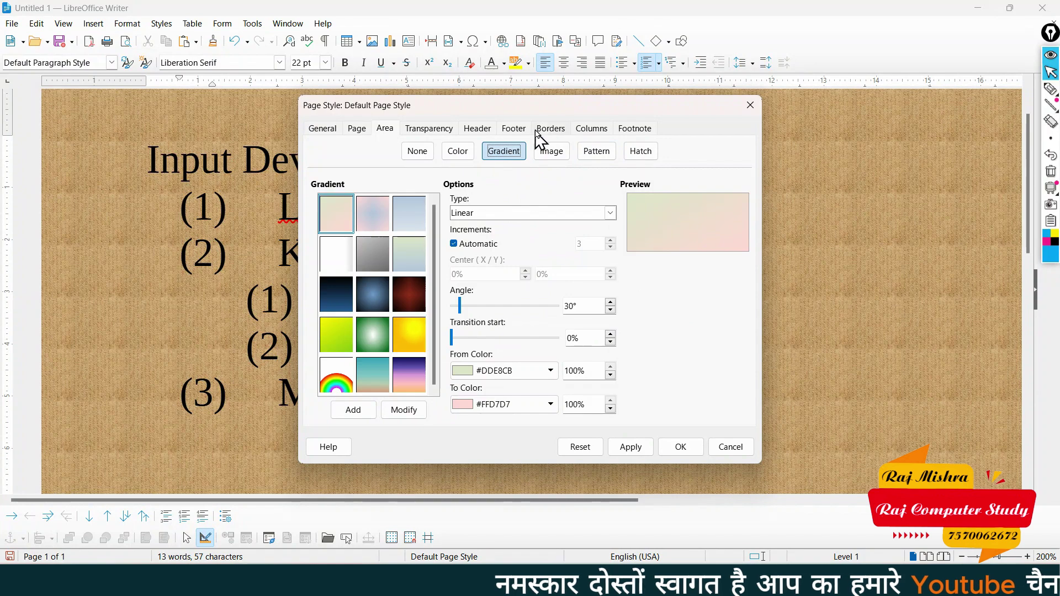
{"action": "left_click", "coordinate": [552, 154]}
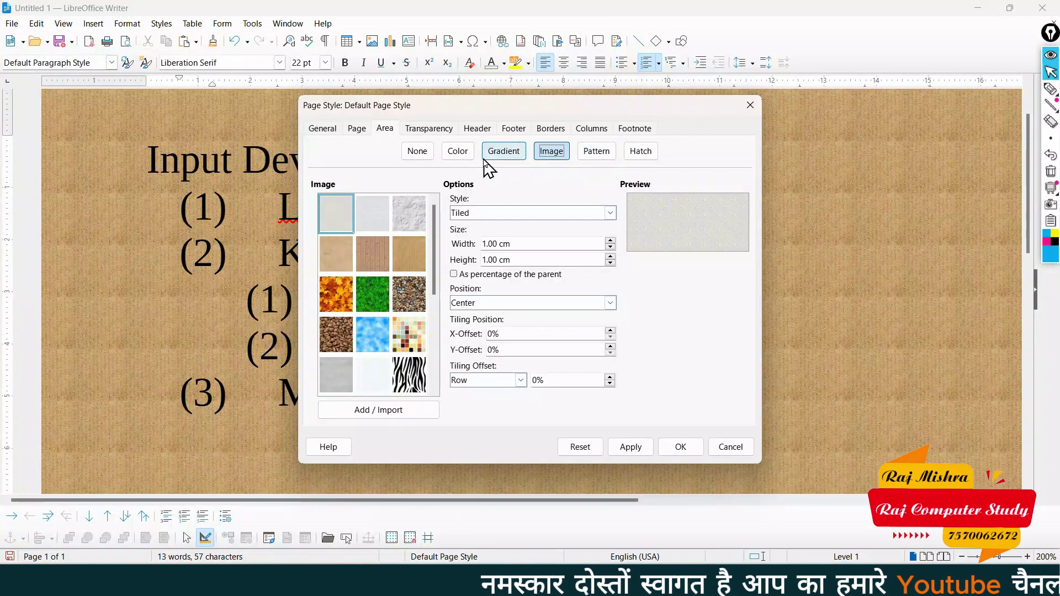
{"action": "left_click", "coordinate": [460, 157]}
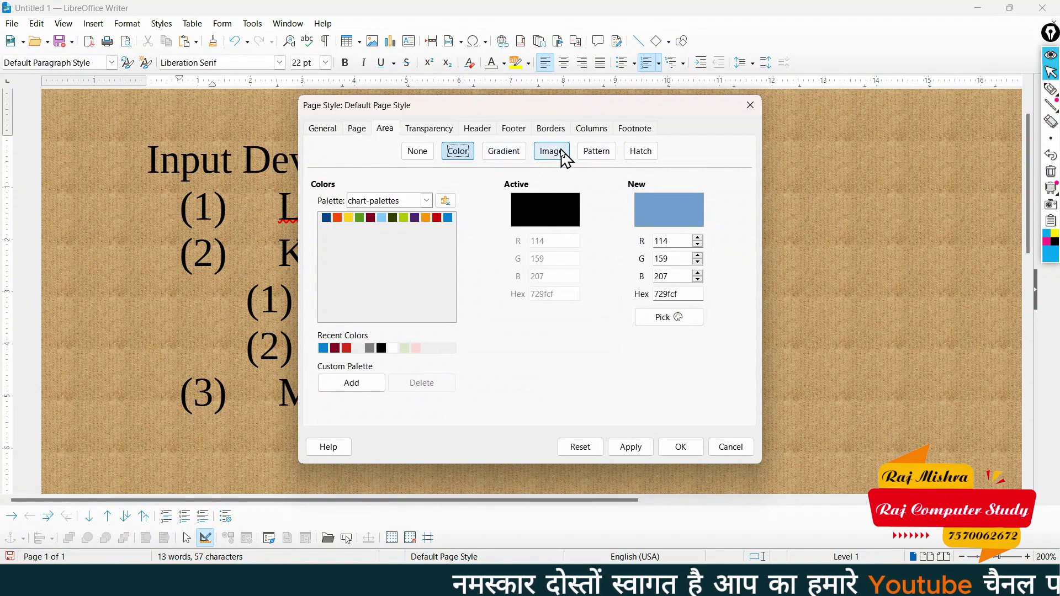
Apply the rough grey stone-like texture image, tiled, as the page background and close the page style settings.
{"action": "left_click", "coordinate": [562, 151]}
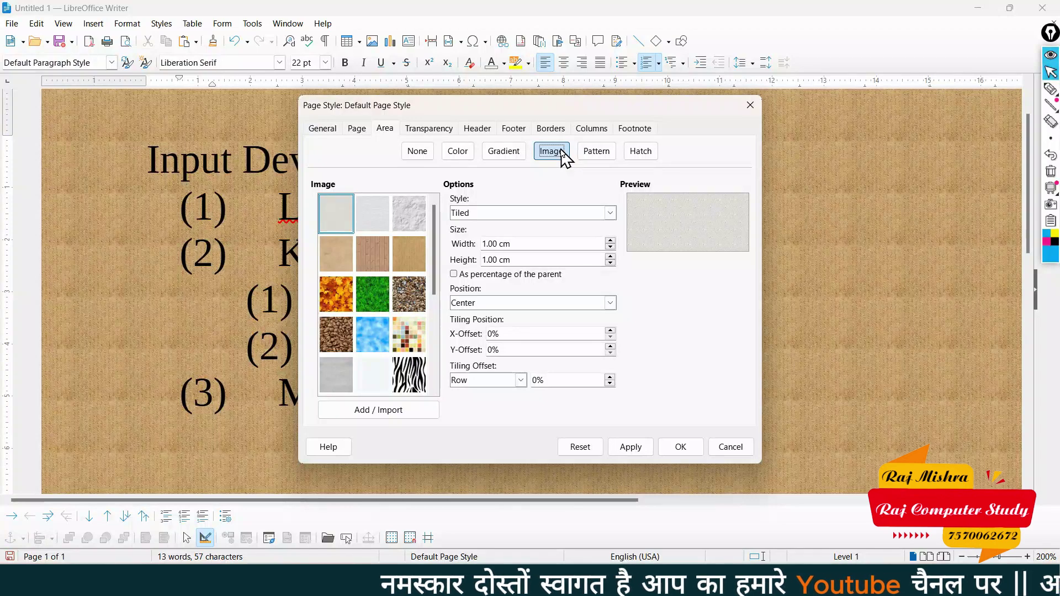
{"action": "left_click", "coordinate": [412, 227]}
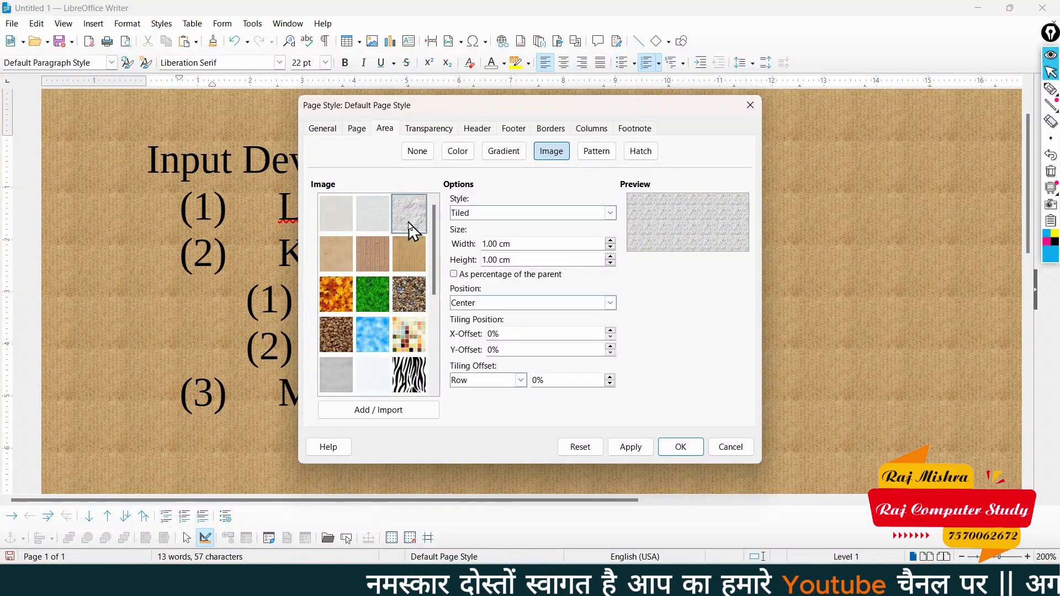
{"action": "left_click", "coordinate": [640, 449]}
{"action": "left_click", "coordinate": [679, 449]}
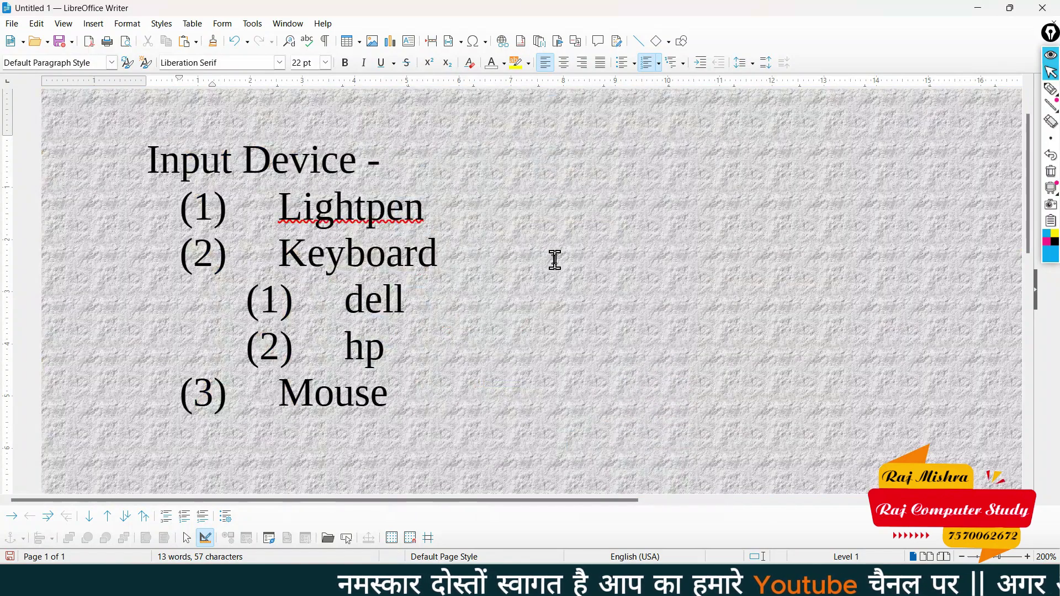
{"action": "scroll", "coordinate": [555, 259], "scroll_direction": "down", "scroll_amount": 6}
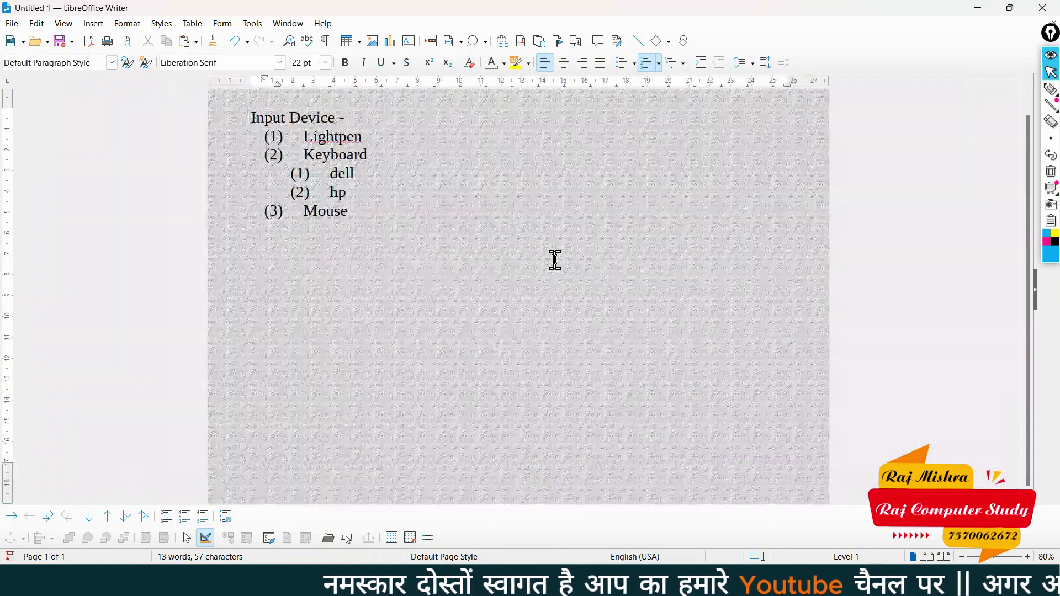
{"action": "scroll", "coordinate": [555, 259], "scroll_direction": "up", "scroll_amount": 3}
{"action": "left_click_drag", "start_coordinate": [166, 134], "coordinate": [265, 279]}
{"action": "left_click", "coordinate": [310, 276]}
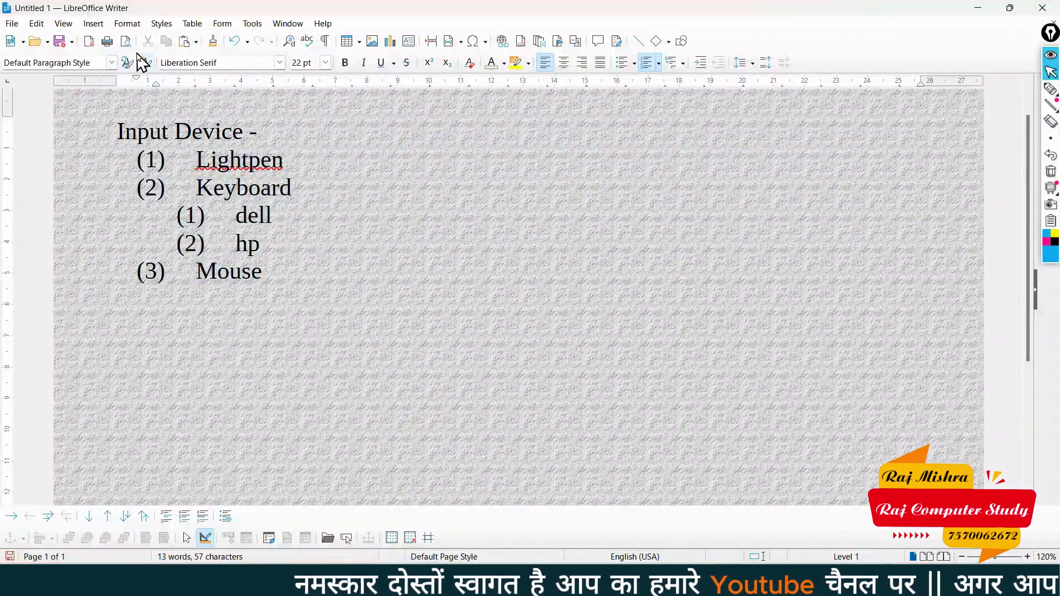
{"action": "left_click", "coordinate": [127, 23]}
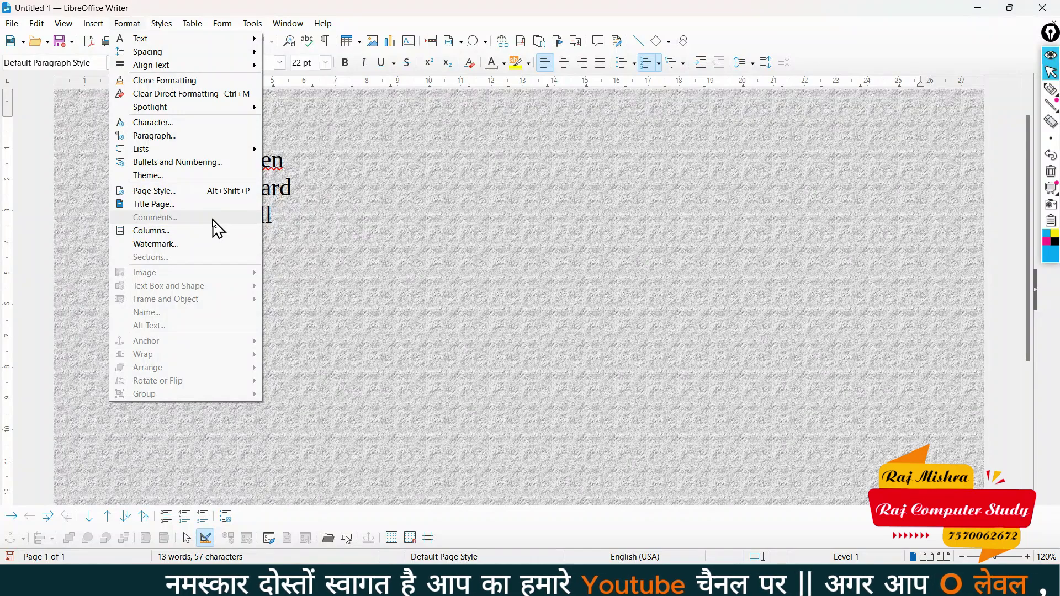
{"action": "left_click", "coordinate": [386, 200]}
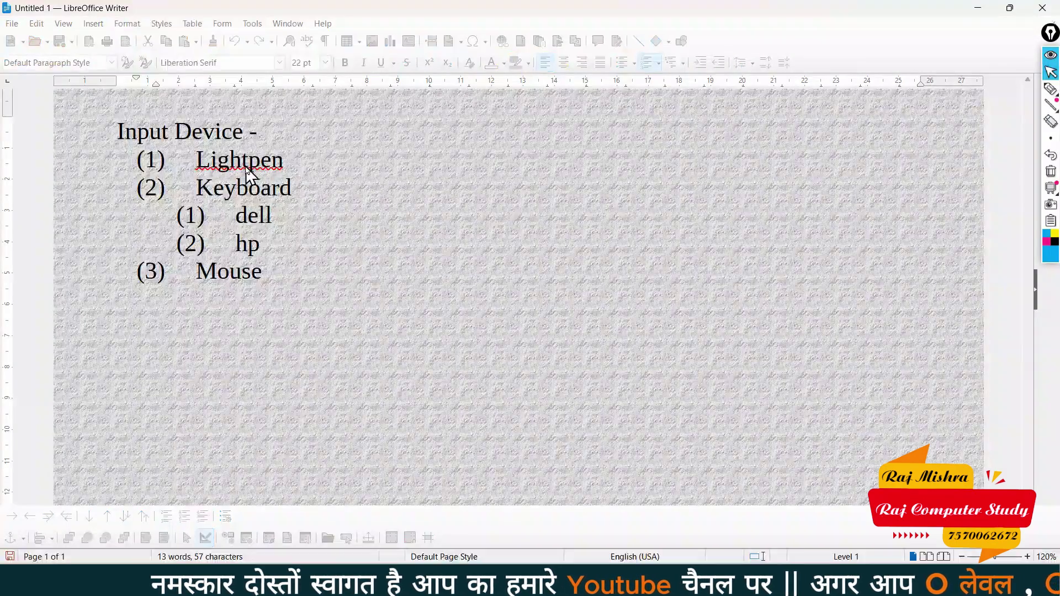
Insert a comment at Lightpen reading "sdfsdfsdfsd sdfjsldkf sdlkfjsdf sldkfjsdf sdlkfdsf ls".
{"action": "double_click", "coordinate": [241, 161]}
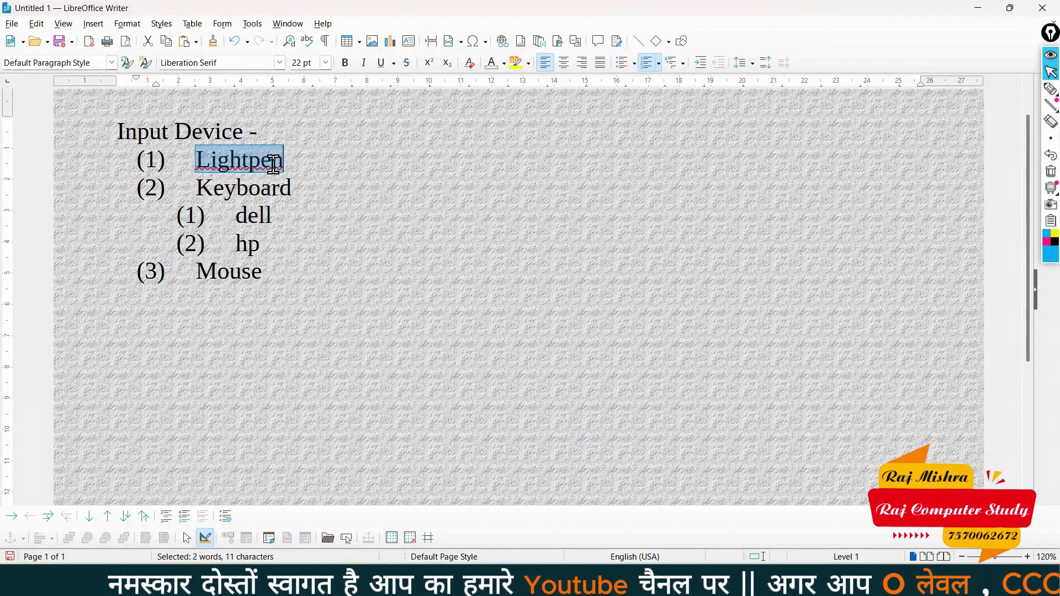
{"action": "key", "text": "ctrl+alt+c"}
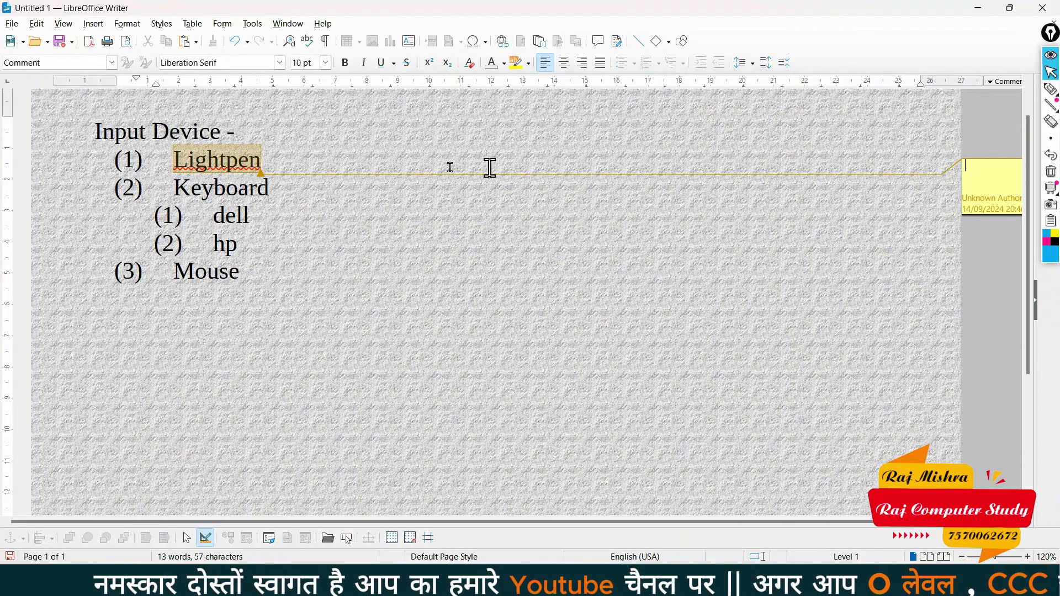
{"action": "key", "text": "Escape"}
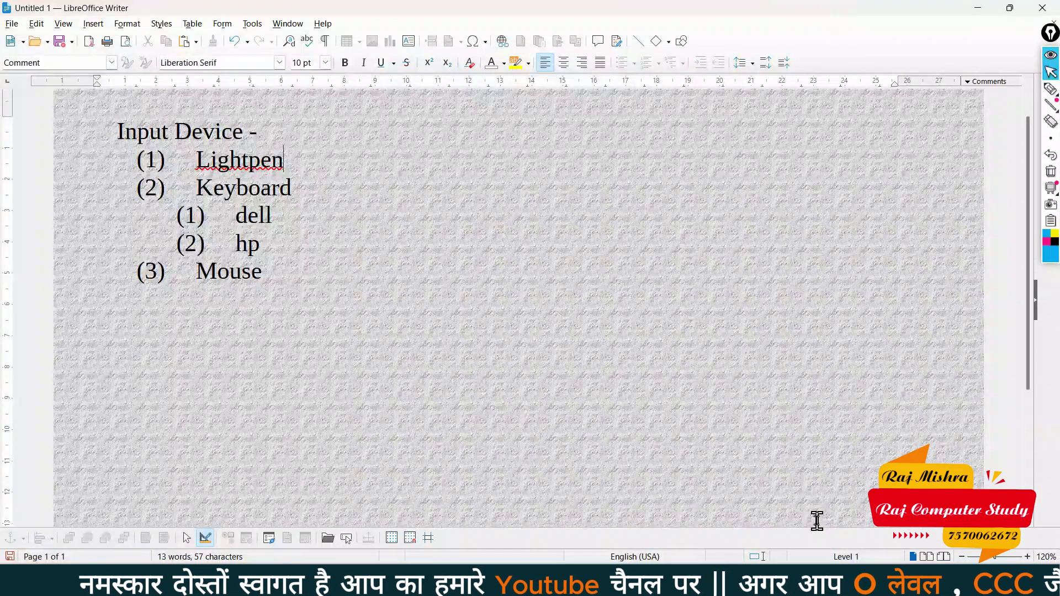
{"action": "left_click", "coordinate": [230, 159]}
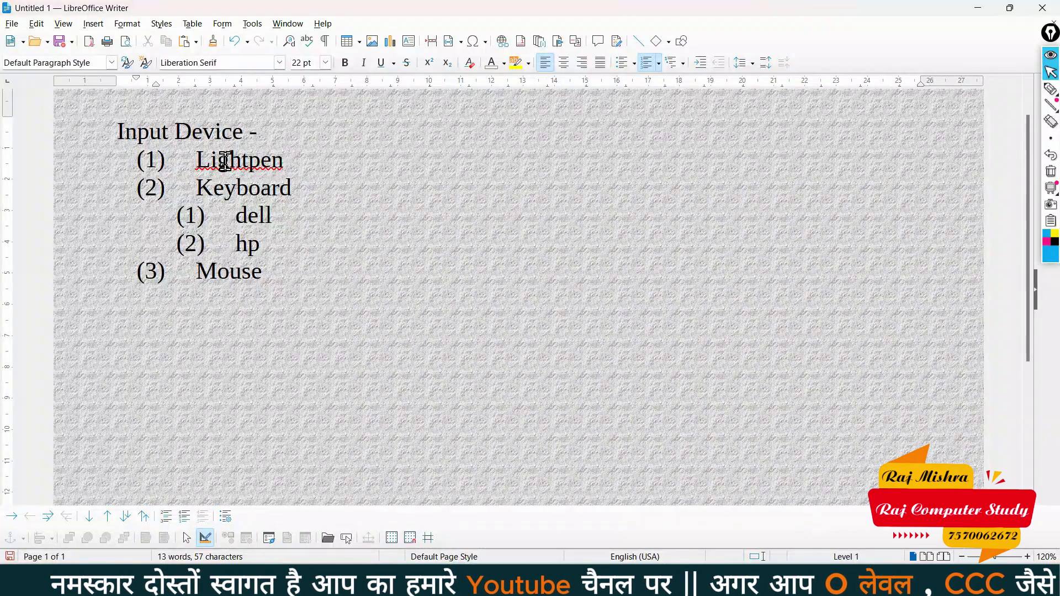
{"action": "key", "text": "ctrl+alt+c"}
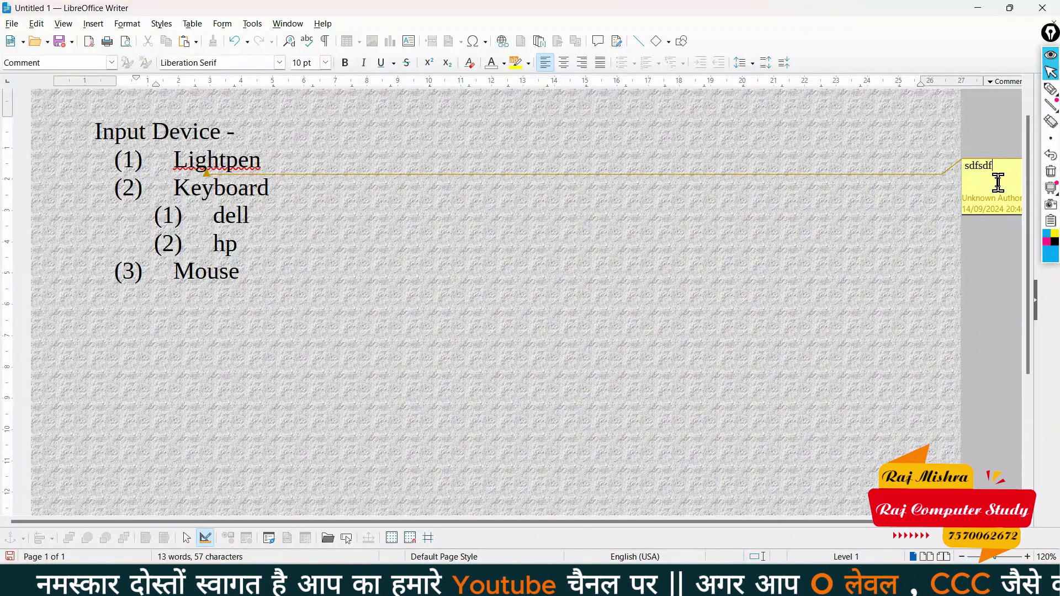
{"action": "scroll", "coordinate": [994, 184], "scroll_direction": "down", "scroll_amount": 2}
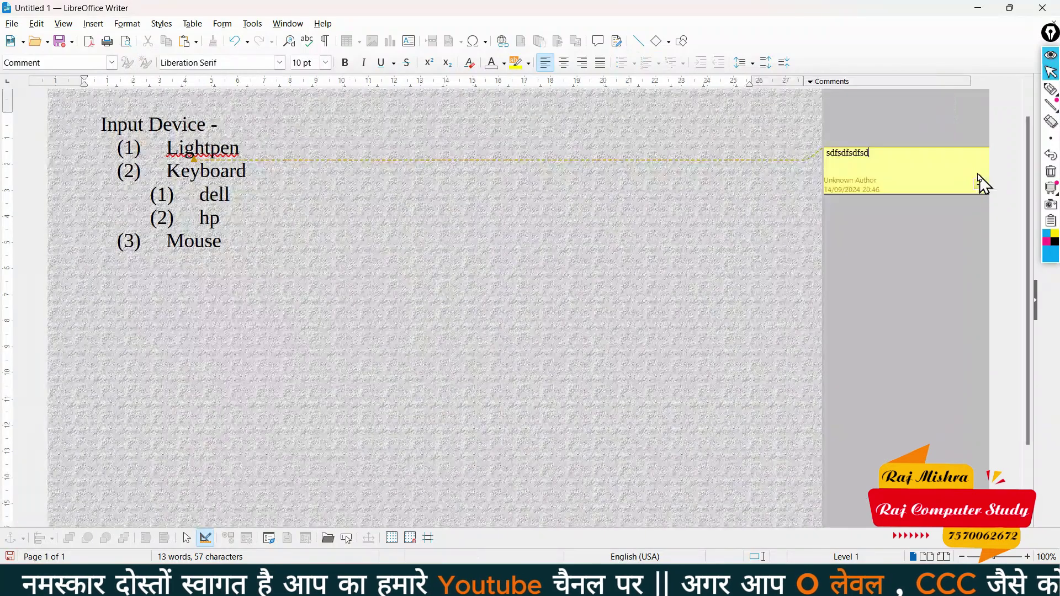
{"action": "type", "text": "sdfsdfsdfsd"}
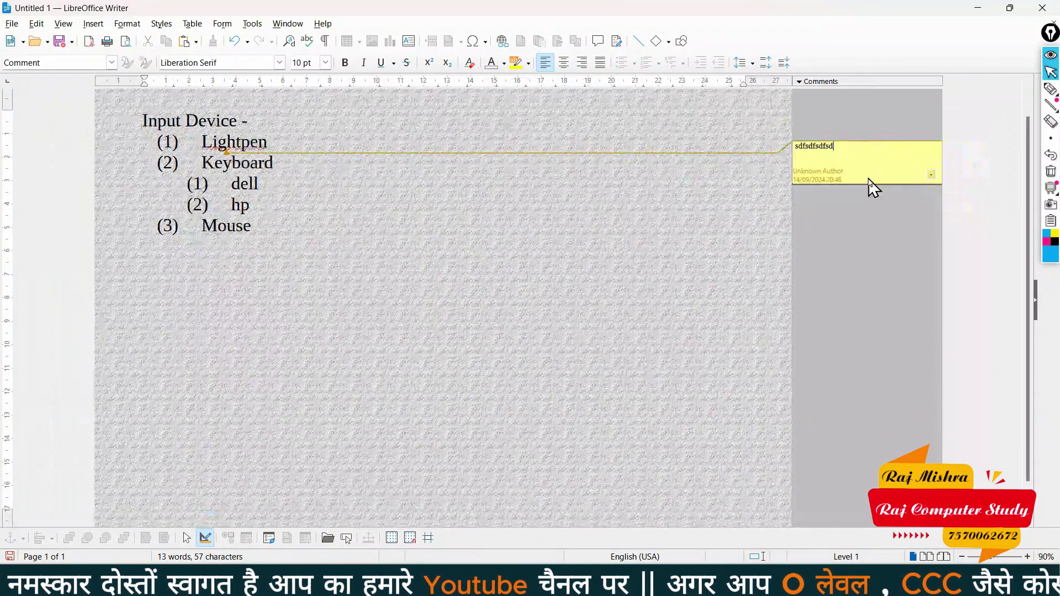
{"action": "type", "text": " sdfjsldkf sdlkfjsdf sldkfjsd"}
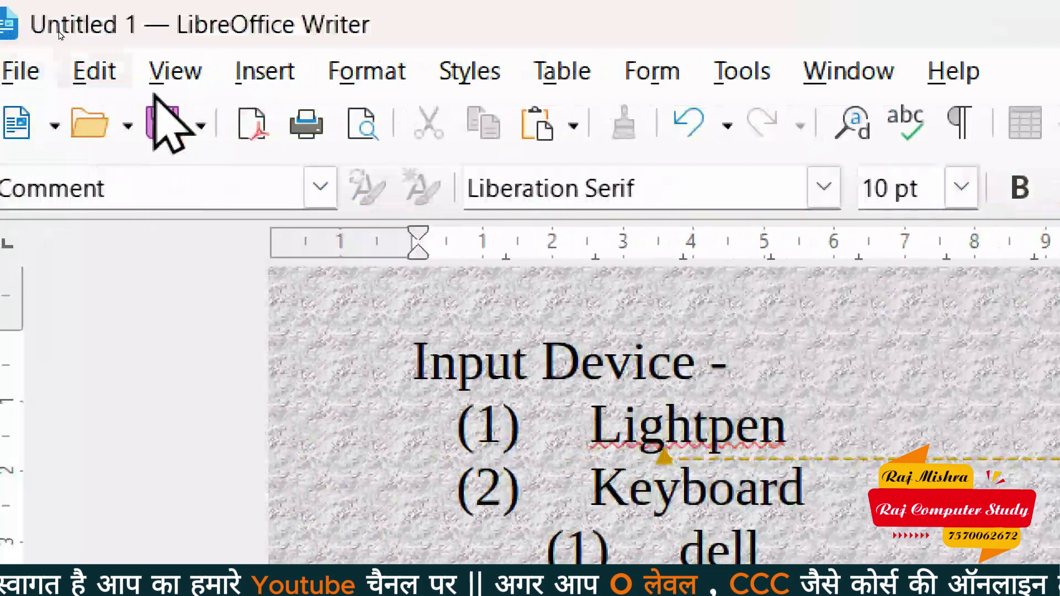
Format the comment text in the Lithograph font with the Chart 5 color, and delete the comment at Lightpen.
{"action": "left_click", "coordinate": [342, 76]}
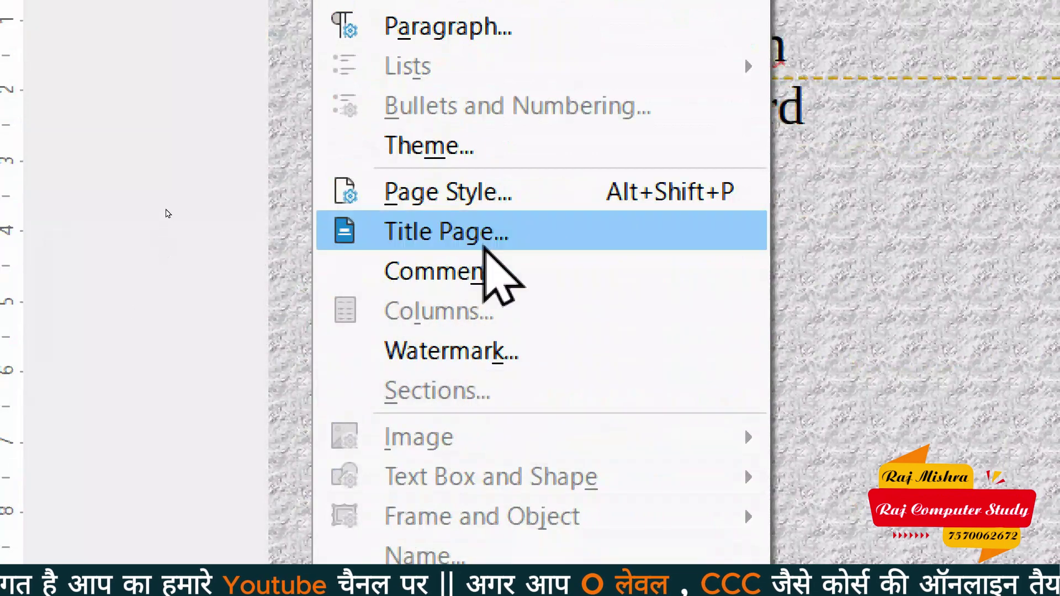
{"action": "left_click", "coordinate": [542, 276]}
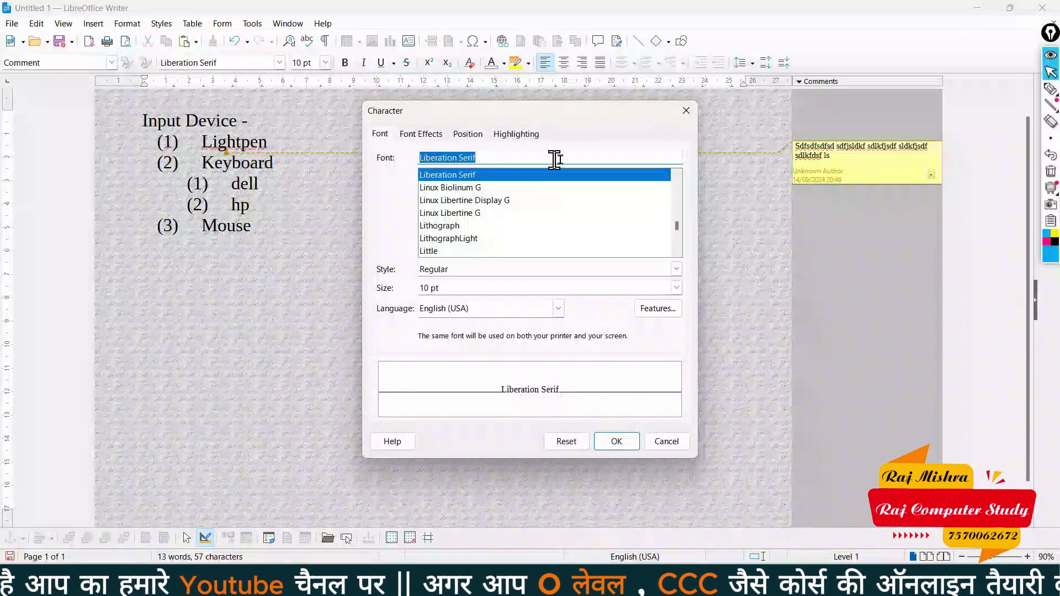
{"action": "left_click", "coordinate": [474, 202]}
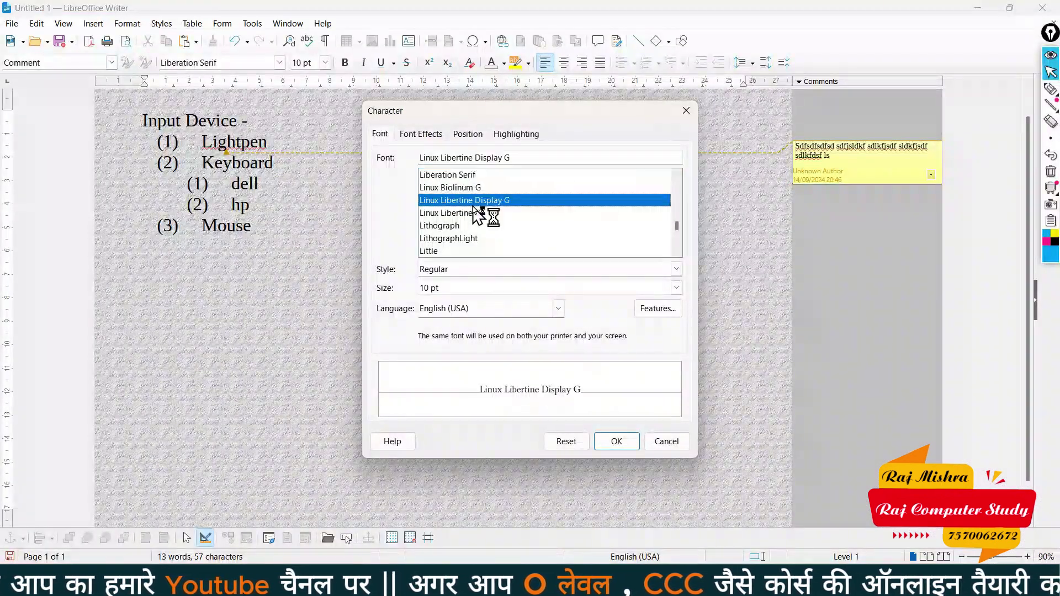
{"action": "left_click", "coordinate": [475, 226]}
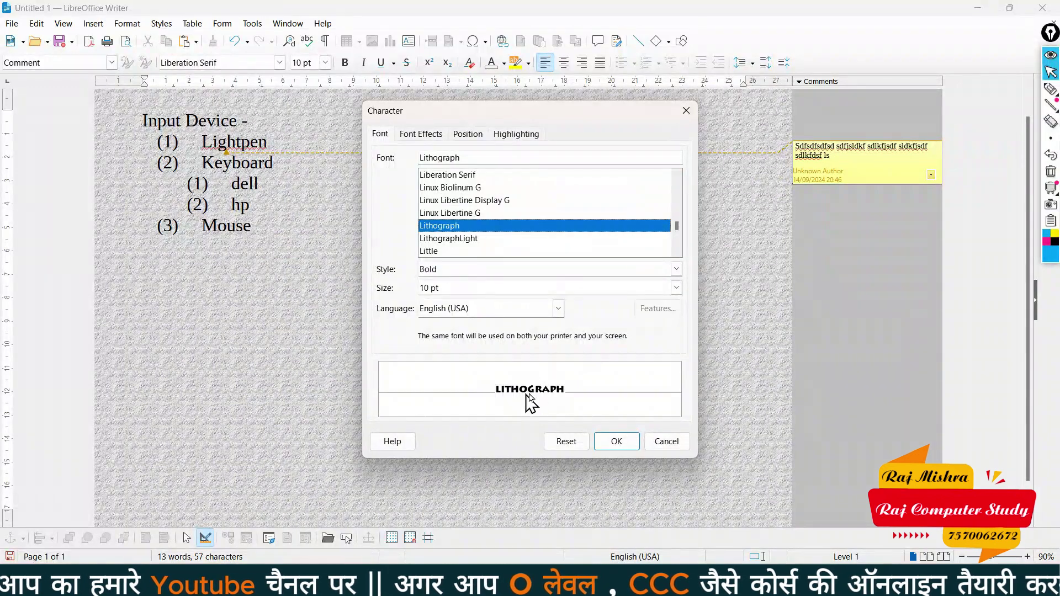
{"action": "left_click", "coordinate": [435, 135]}
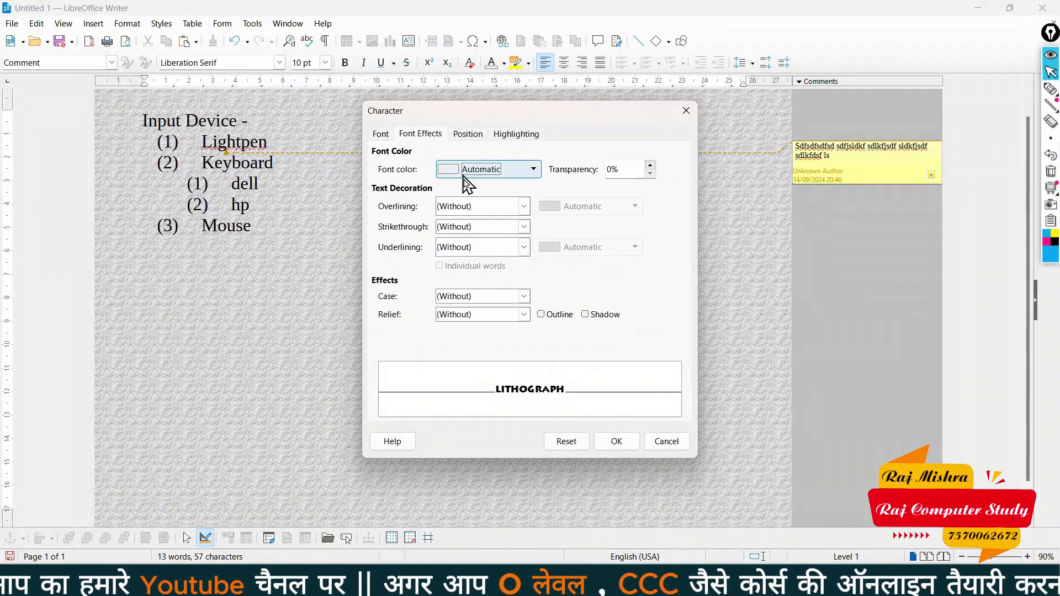
{"action": "left_click", "coordinate": [492, 170]}
{"action": "left_click", "coordinate": [492, 237]}
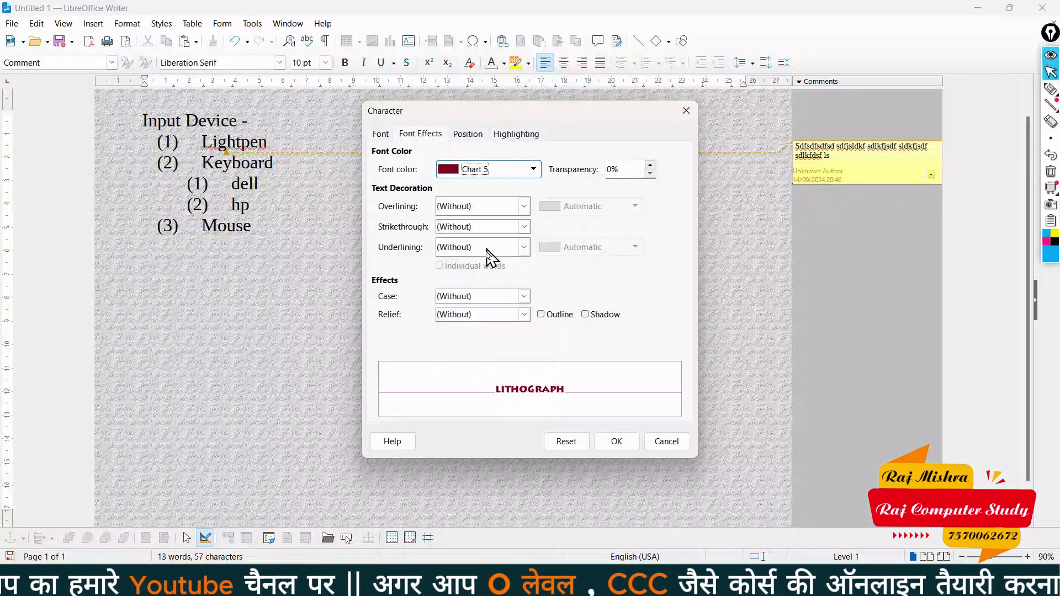
{"action": "left_click", "coordinate": [617, 443]}
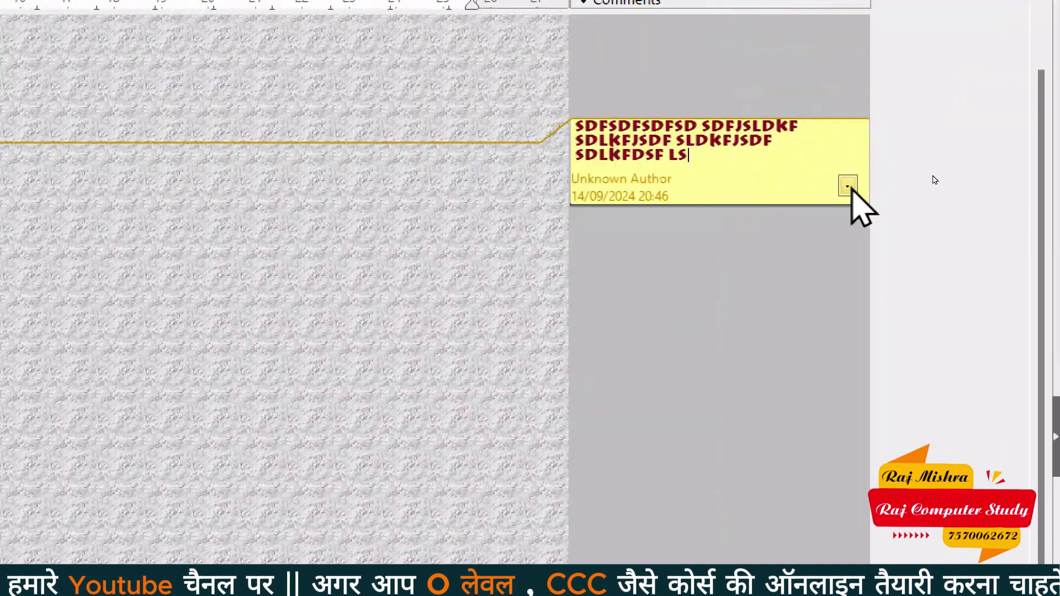
{"action": "left_click", "coordinate": [1006, 186]}
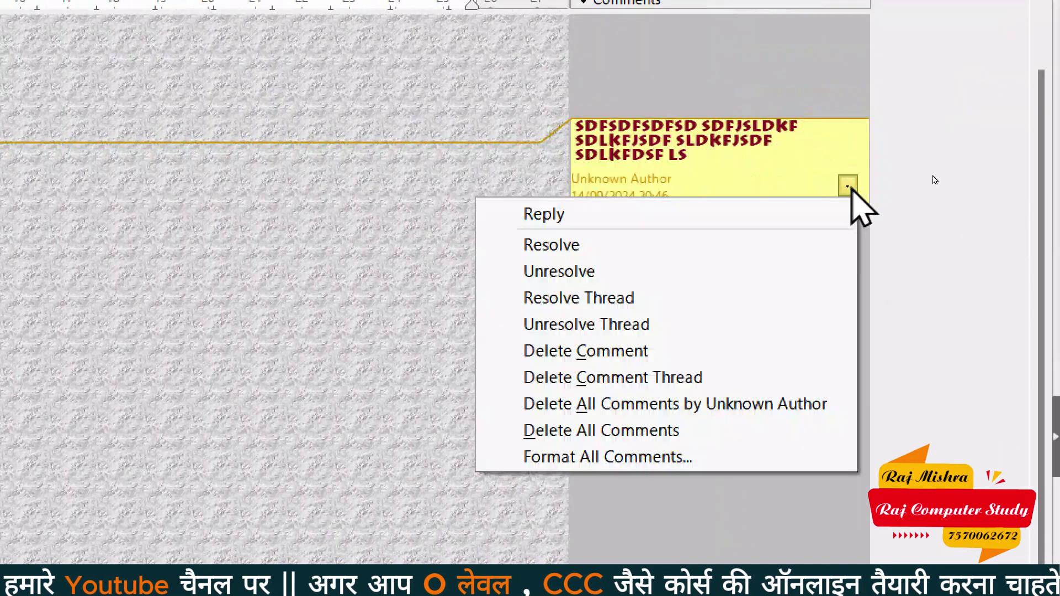
{"action": "left_click", "coordinate": [622, 352]}
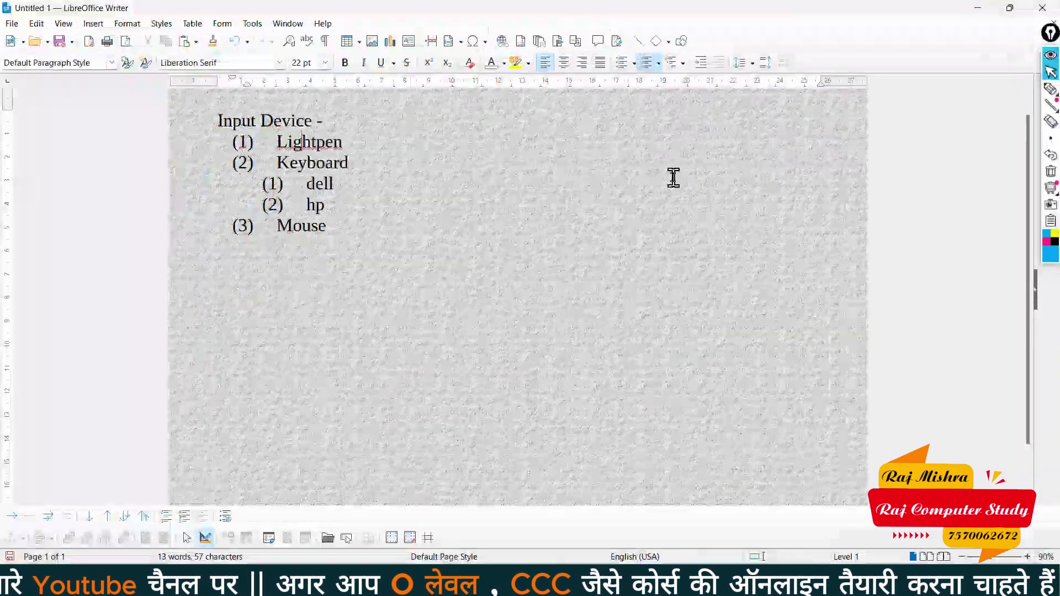
{"action": "left_click", "coordinate": [92, 23]}
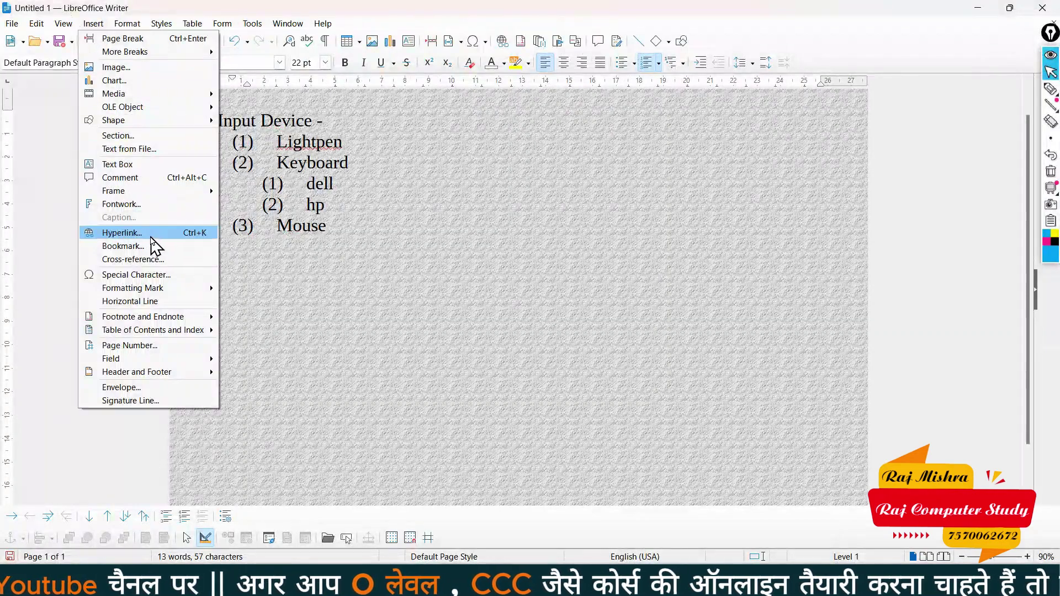
{"action": "key", "text": "Escape"}
{"action": "key", "text": "ctrl+k"}
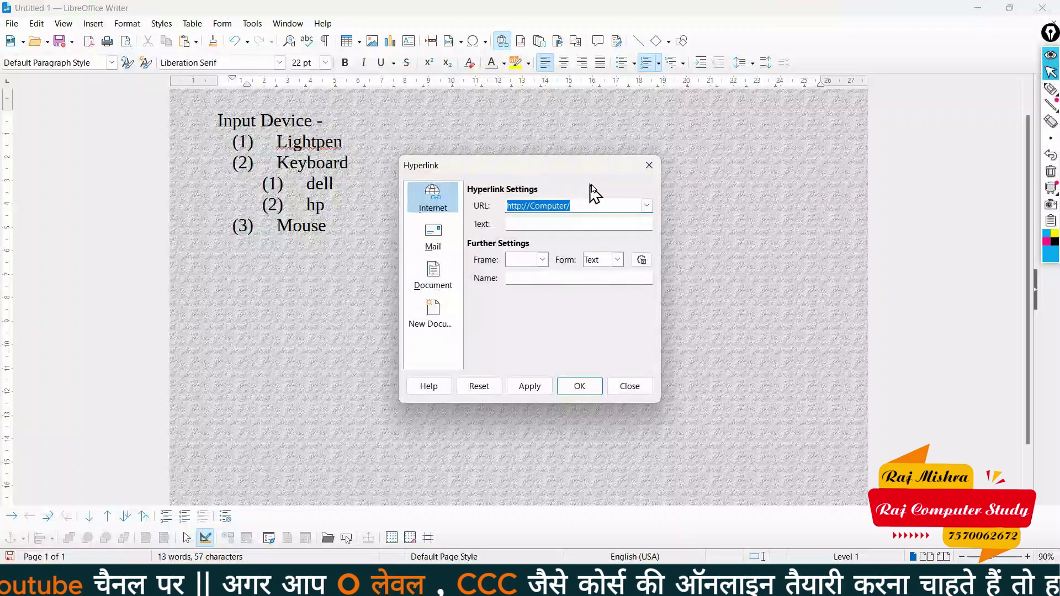
{"action": "left_click", "coordinate": [649, 164]}
{"action": "left_click", "coordinate": [125, 24]}
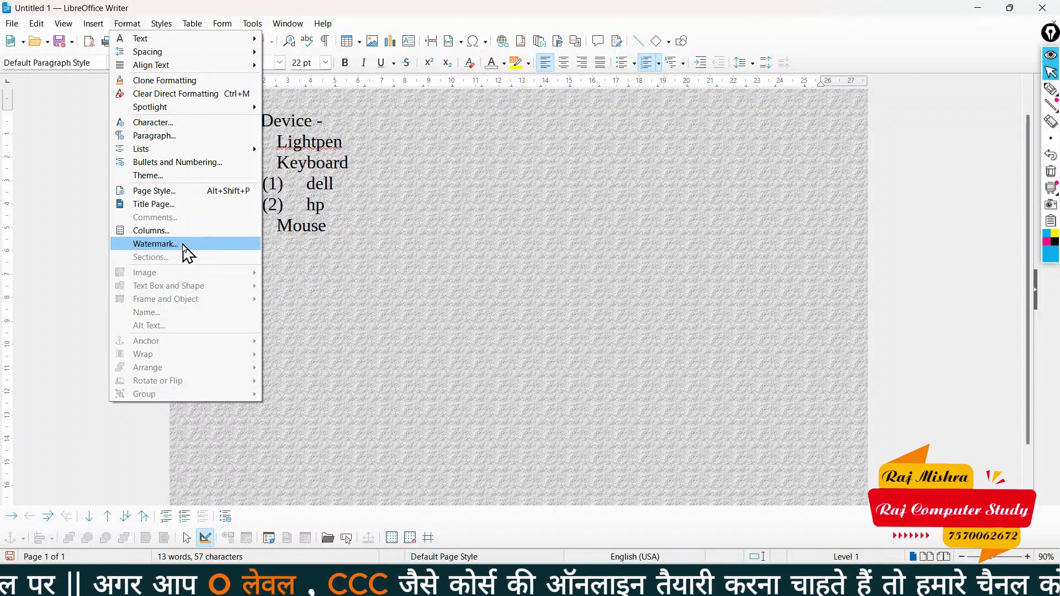
{"action": "left_click", "coordinate": [398, 312]}
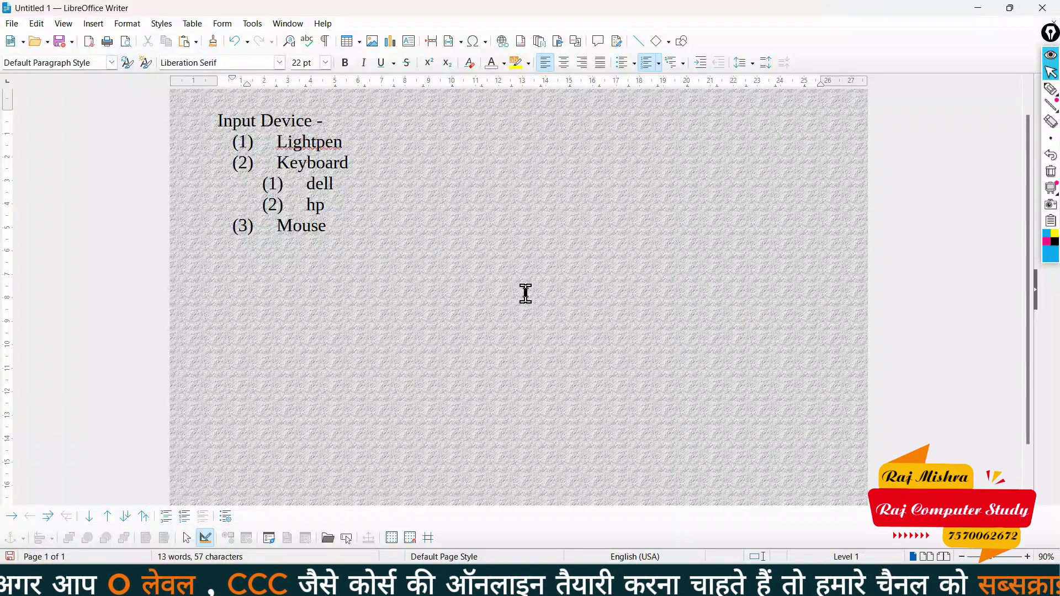
Add the page watermark "Alexa Institute" in the yellow color from the chart-palettes palette.
{"action": "left_click", "coordinate": [119, 25]}
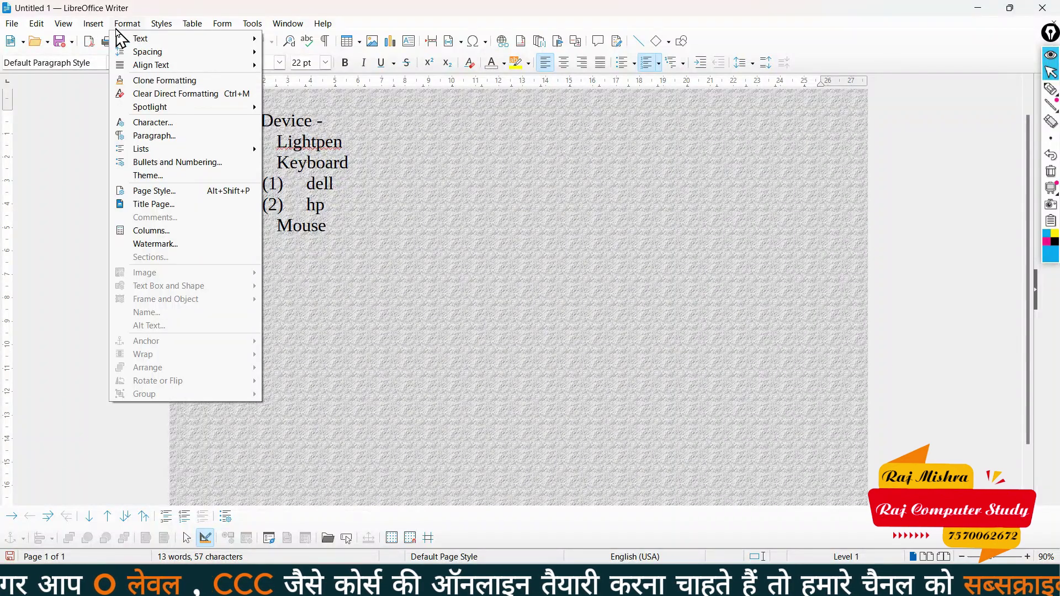
{"action": "left_click", "coordinate": [179, 251]}
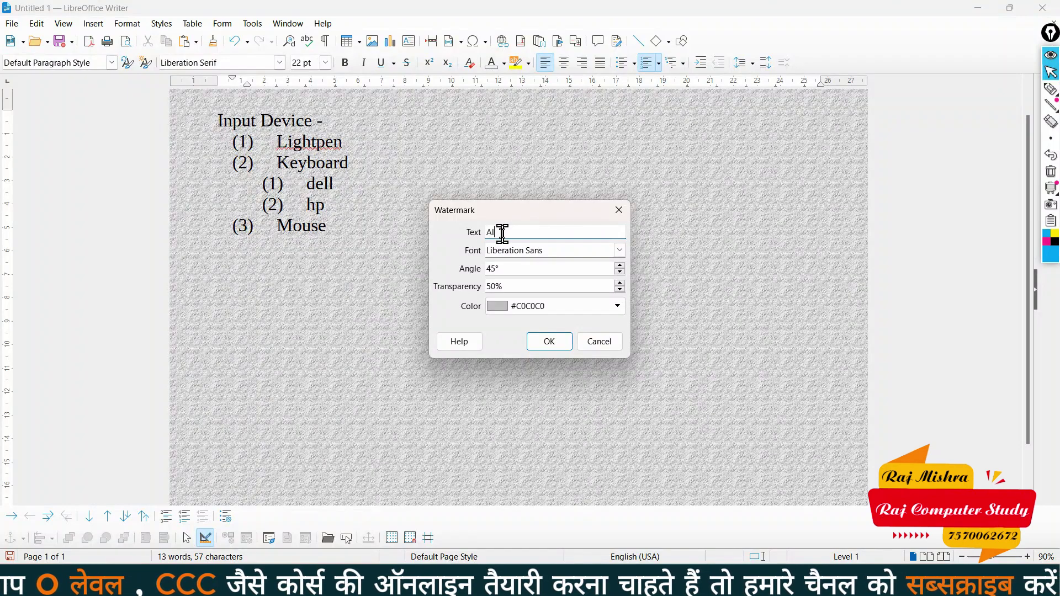
{"action": "type", "text": "e"}
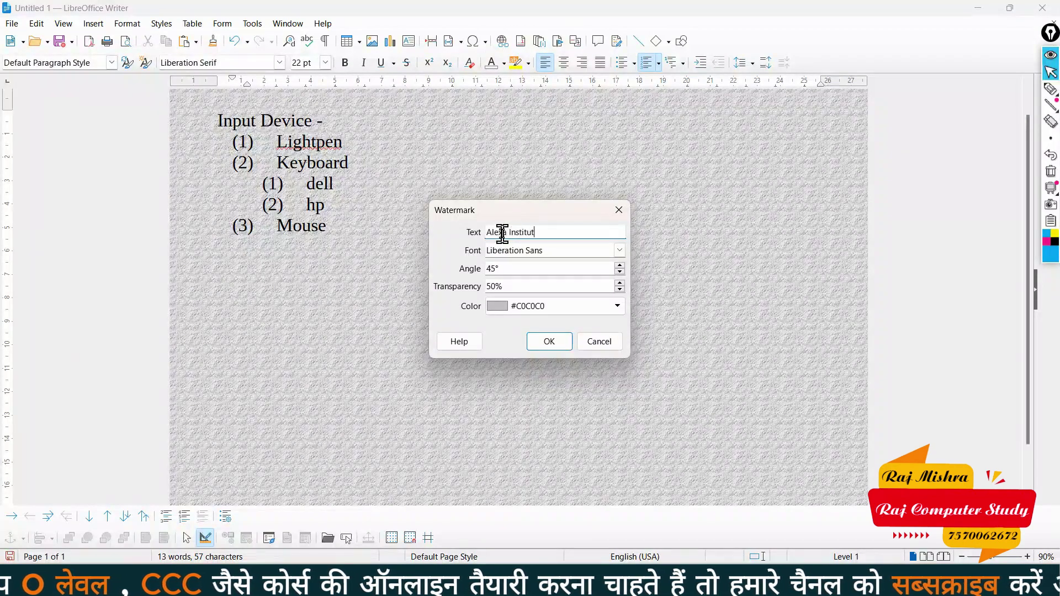
{"action": "type", "text": "xa Institute"}
{"action": "left_click", "coordinate": [513, 311]}
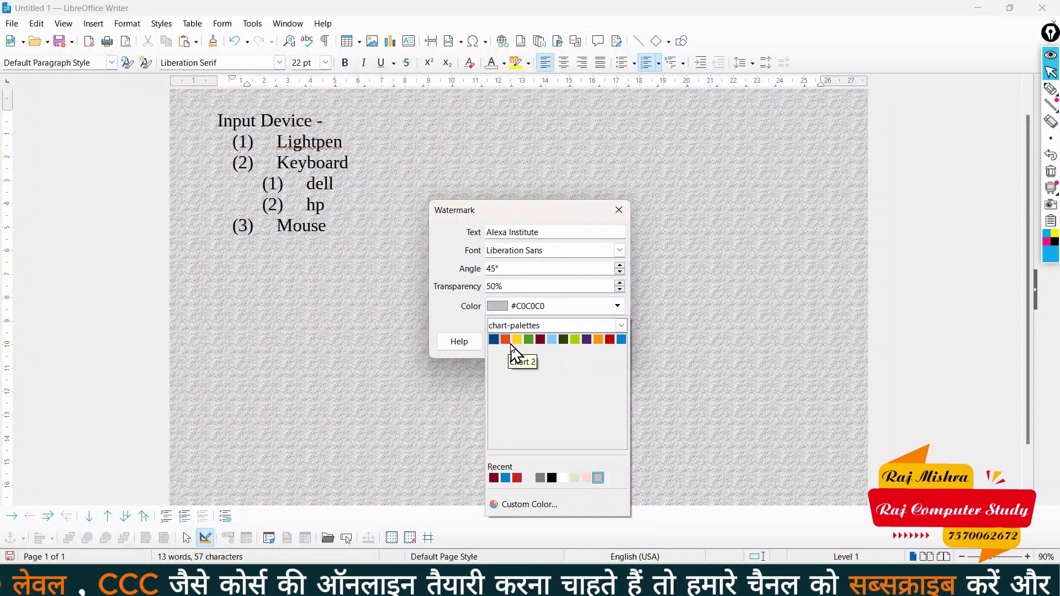
{"action": "left_click", "coordinate": [461, 320]}
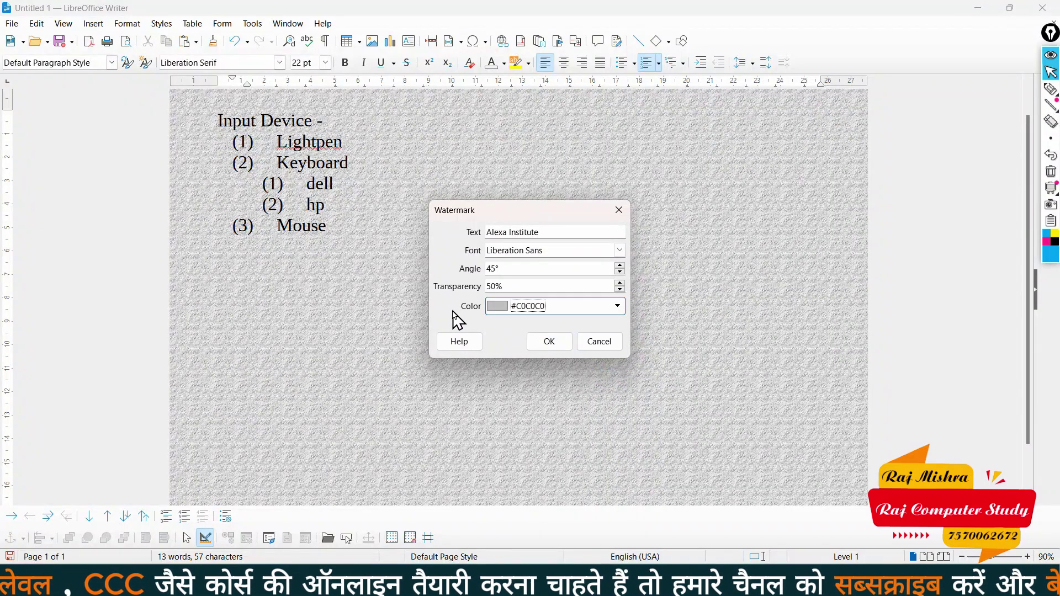
{"action": "left_click", "coordinate": [552, 306]}
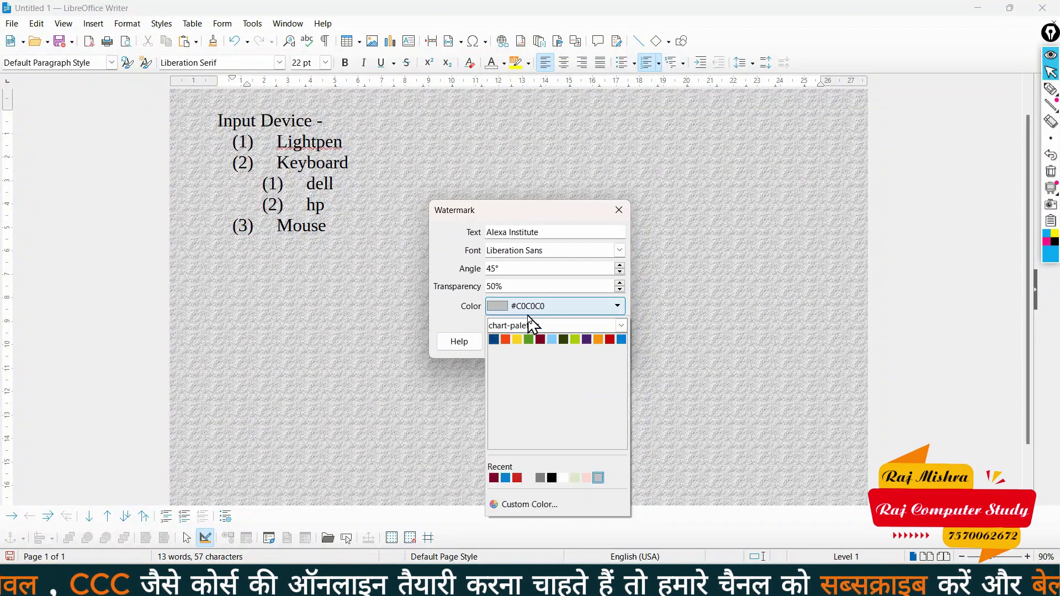
{"action": "left_click", "coordinate": [521, 339]}
{"action": "left_click", "coordinate": [561, 347]}
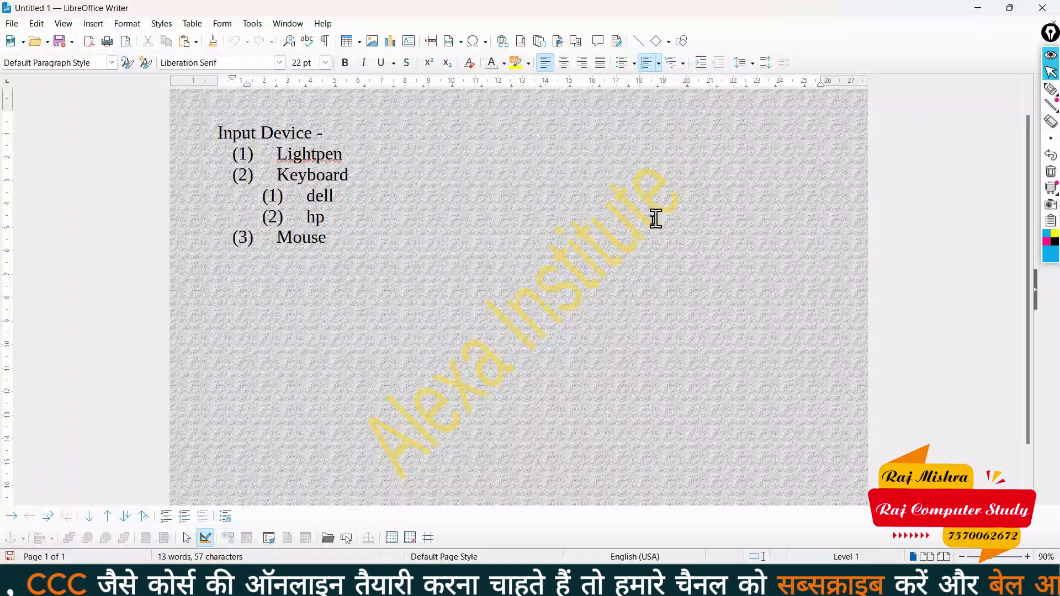
Insert the dummy text with the "dt" AutoText on a new line below the Mouse list item.
{"action": "left_click", "coordinate": [358, 254]}
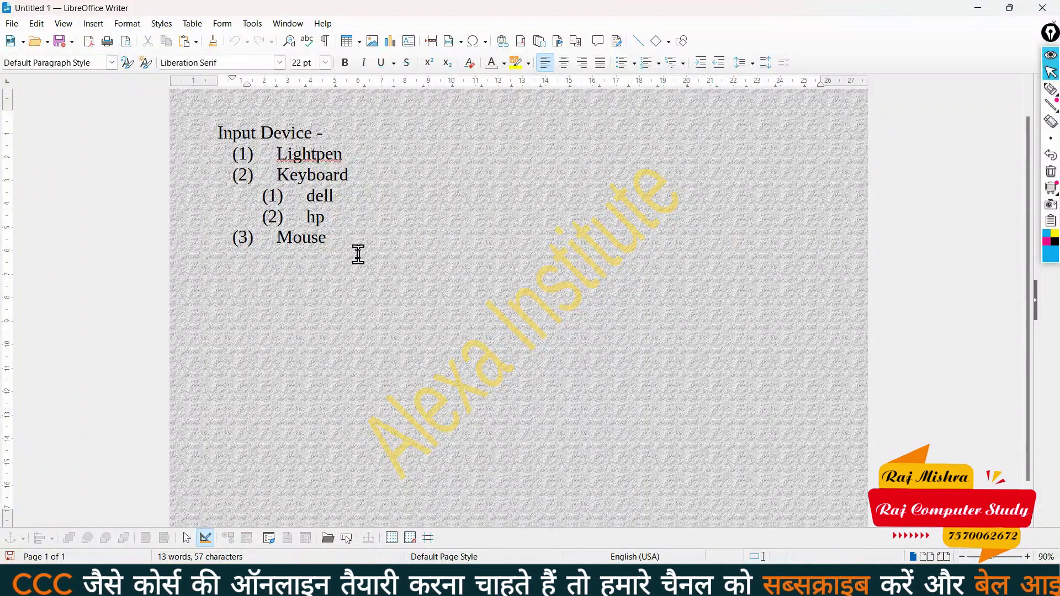
{"action": "type", "text": "dt"}
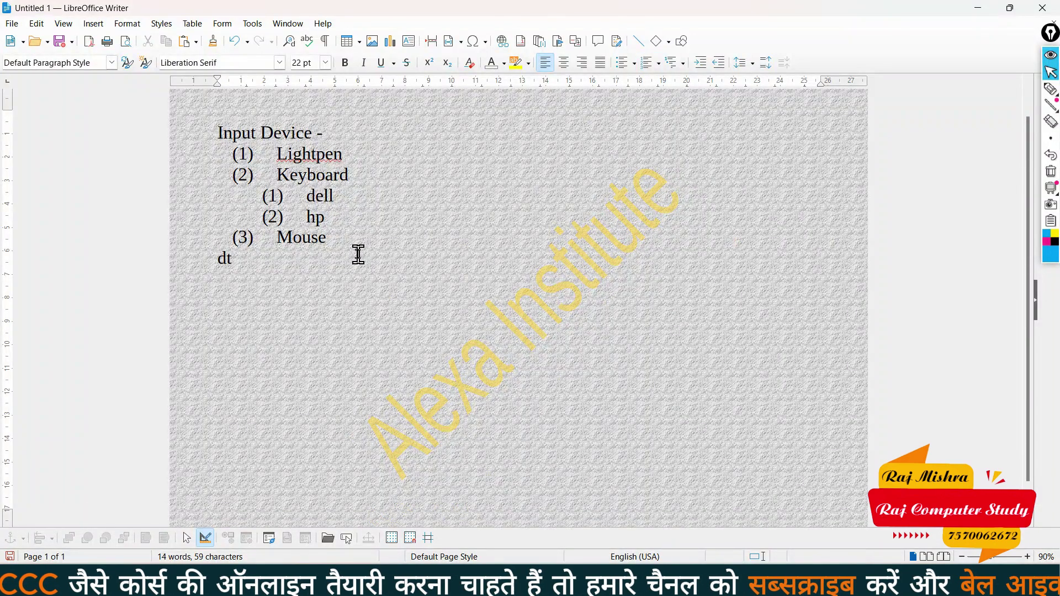
{"action": "key", "text": "F3"}
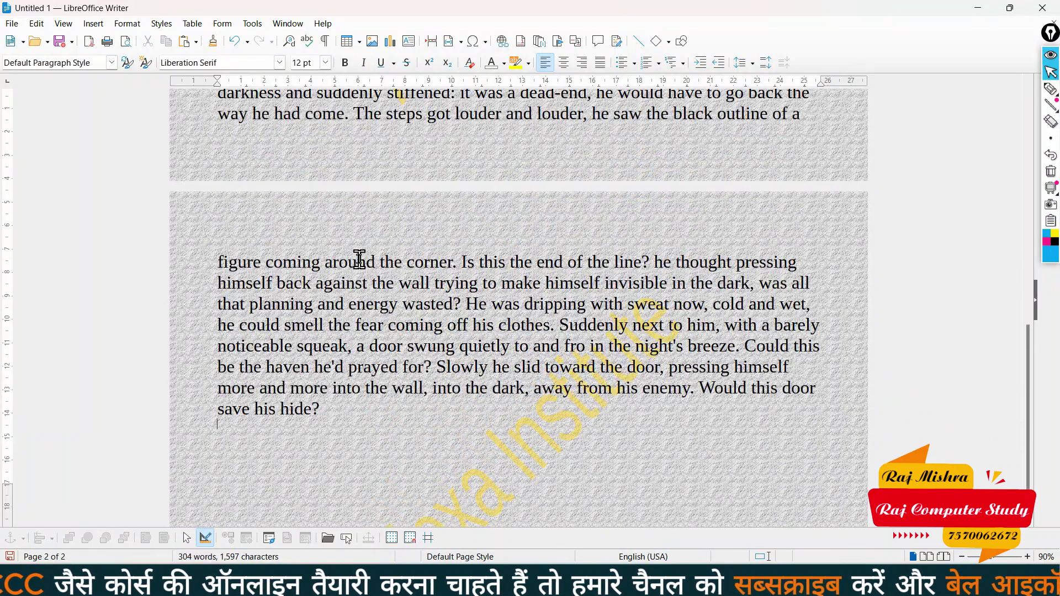
Look over the watermark on both pages and check the commands available for inserting and formatting sections and images.
{"action": "scroll", "coordinate": [359, 256], "scroll_direction": "up", "scroll_amount": 10}
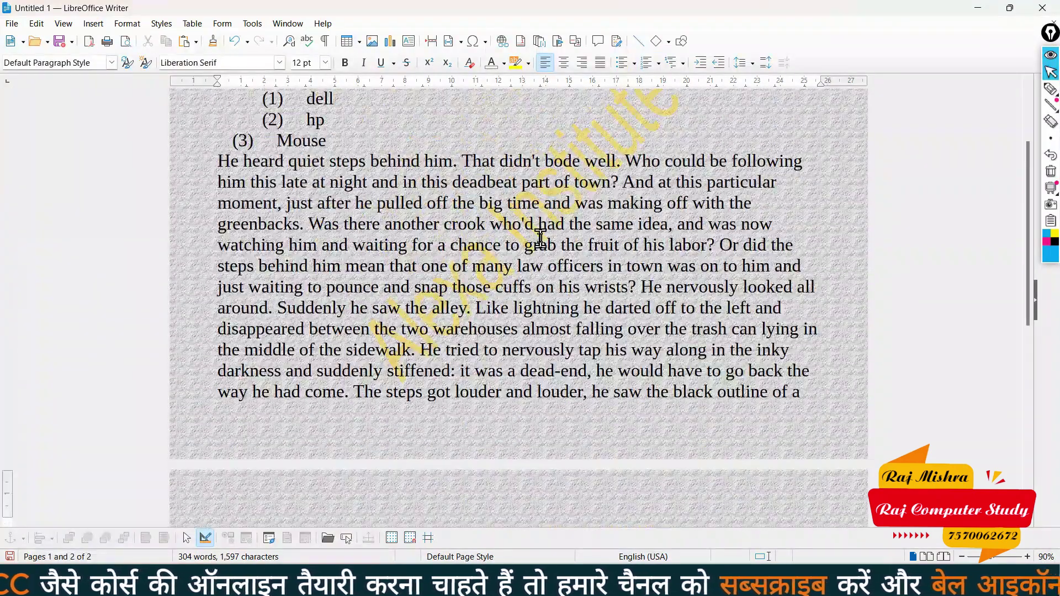
{"action": "scroll", "coordinate": [541, 237], "scroll_direction": "up", "scroll_amount": 3}
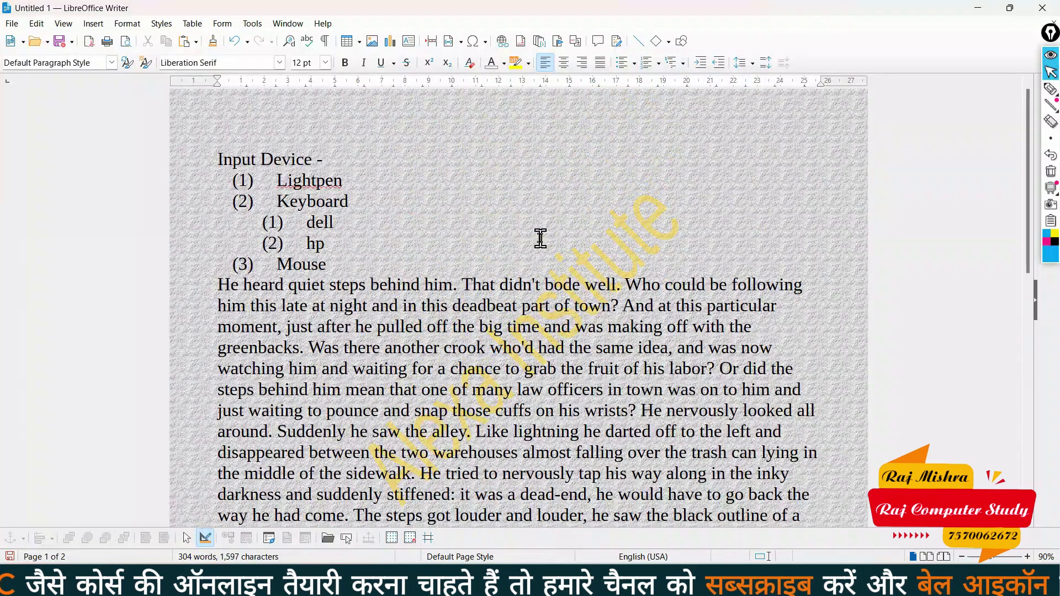
{"action": "scroll", "coordinate": [540, 237], "scroll_direction": "up", "scroll_amount": 1}
{"action": "scroll", "coordinate": [540, 237], "scroll_direction": "down", "scroll_amount": 1}
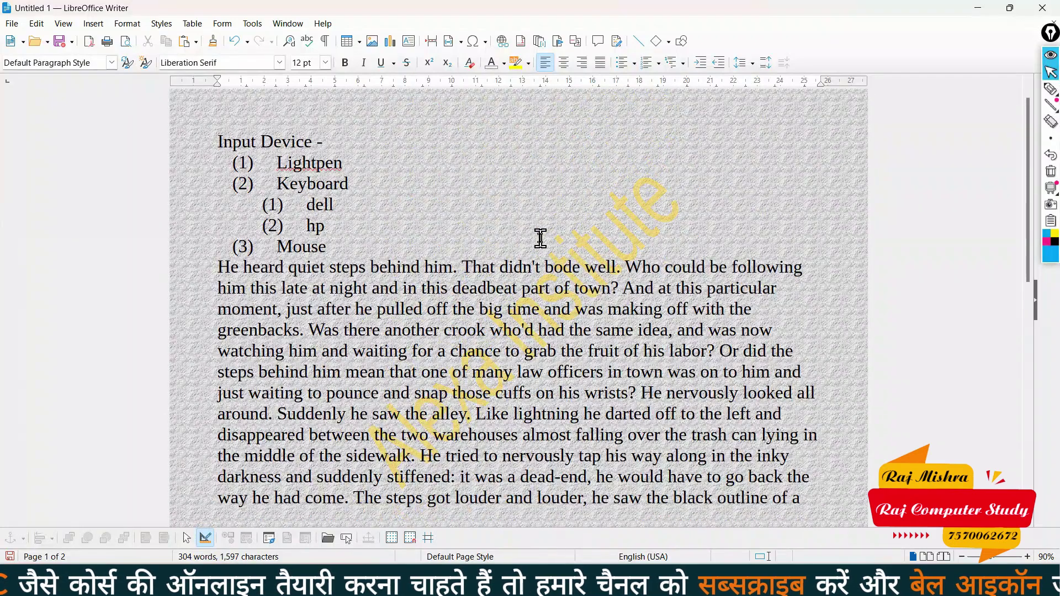
{"action": "left_click", "coordinate": [126, 23]}
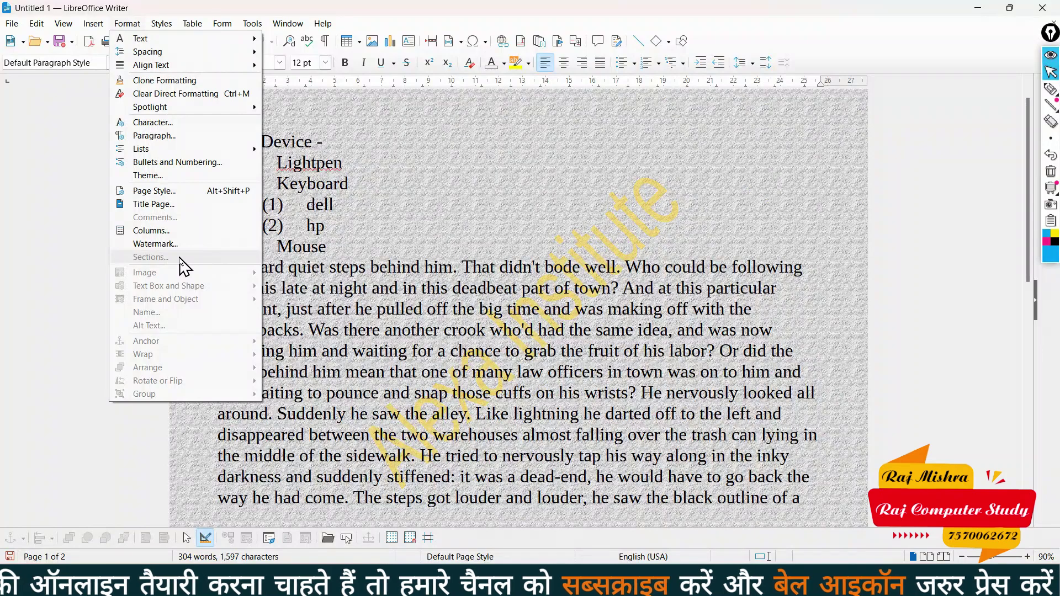
{"action": "mouse_move", "coordinate": [93, 24]}
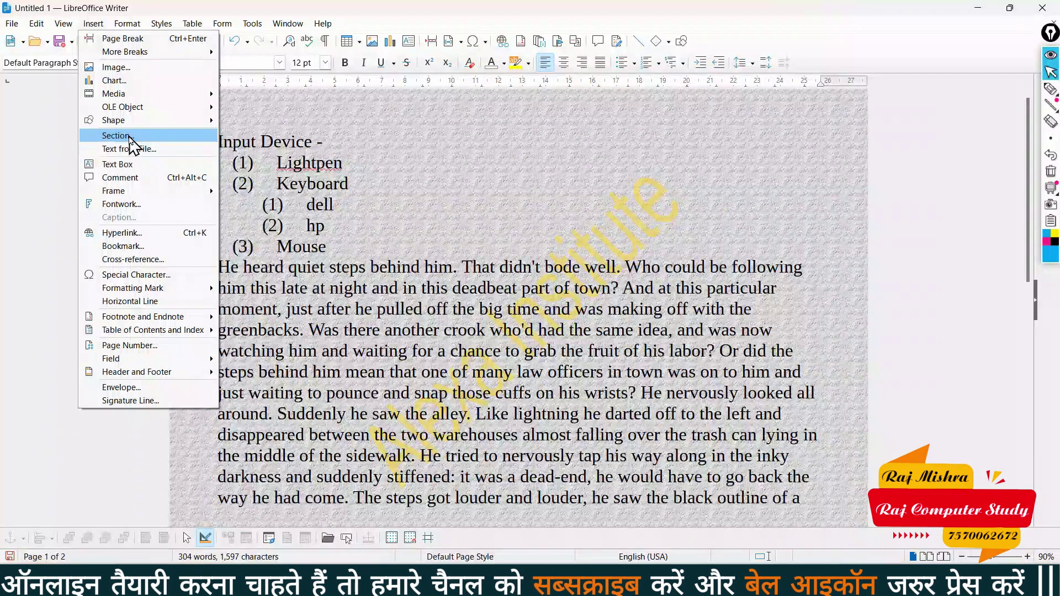
{"action": "mouse_move", "coordinate": [127, 23]}
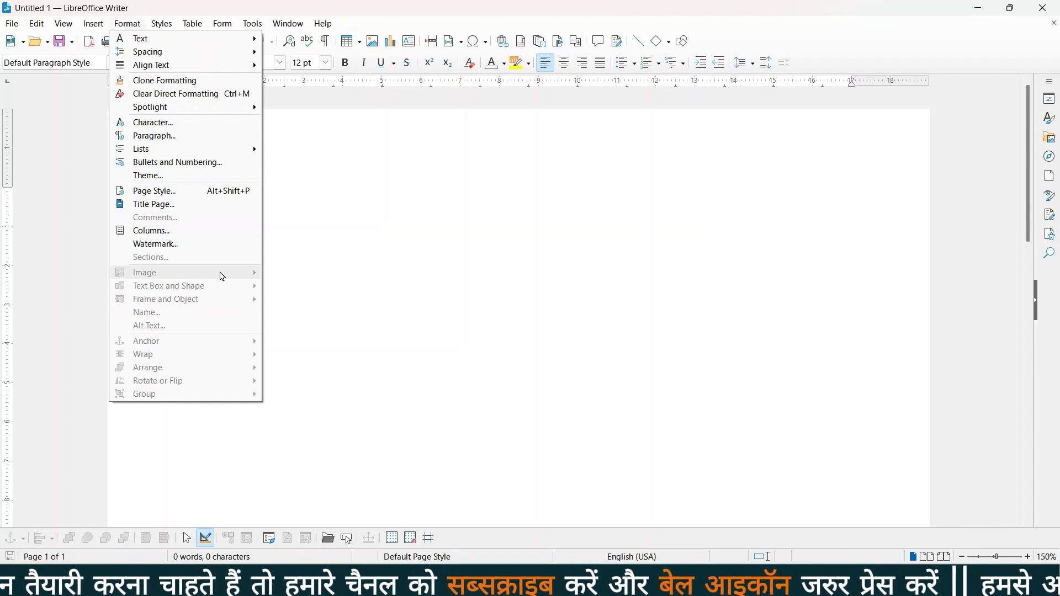
{"action": "left_click", "coordinate": [357, 267]}
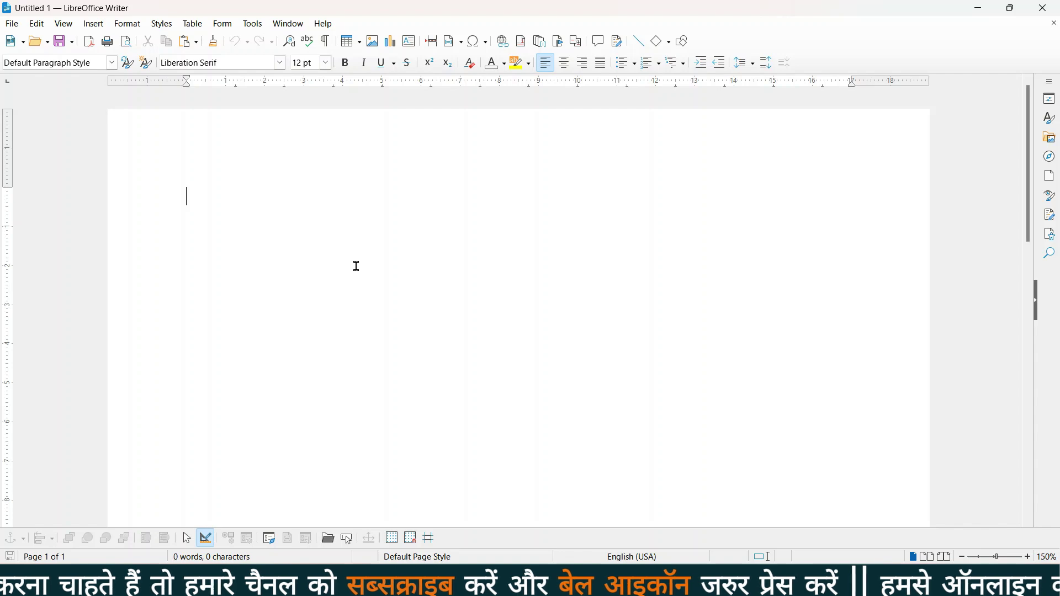
Insert the "raj compter study" picture from the logo folder and open its image formatting options.
{"action": "left_click", "coordinate": [374, 43]}
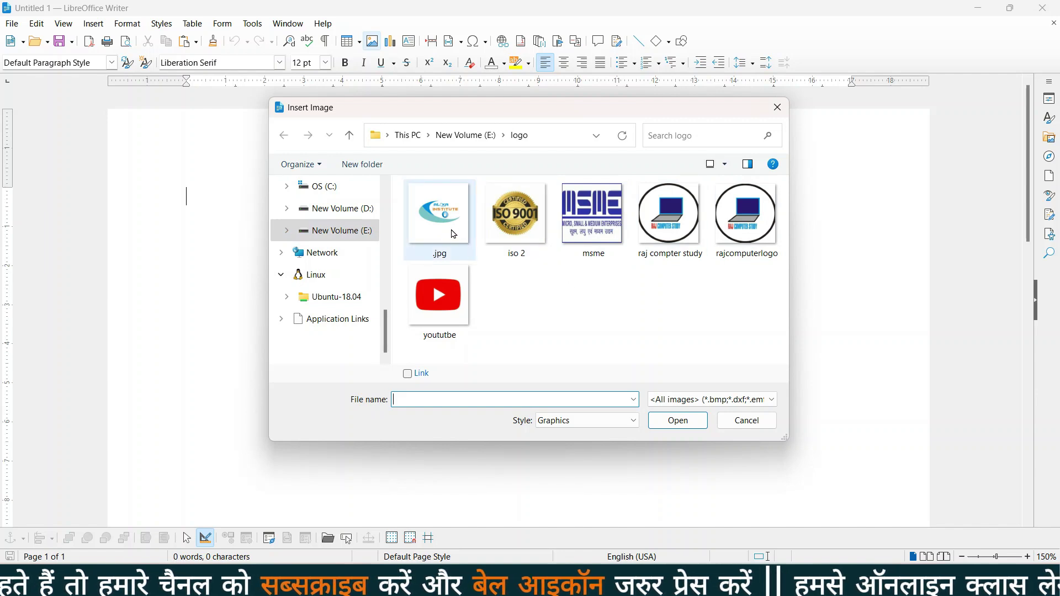
{"action": "left_click", "coordinate": [579, 227]}
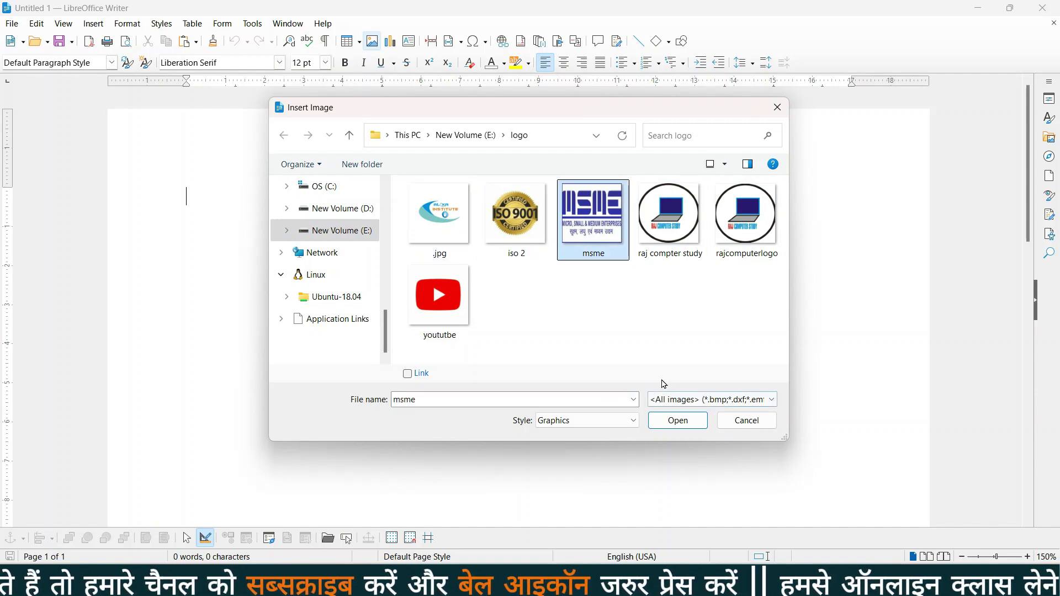
{"action": "left_click", "coordinate": [670, 220]}
{"action": "left_click", "coordinate": [678, 421]}
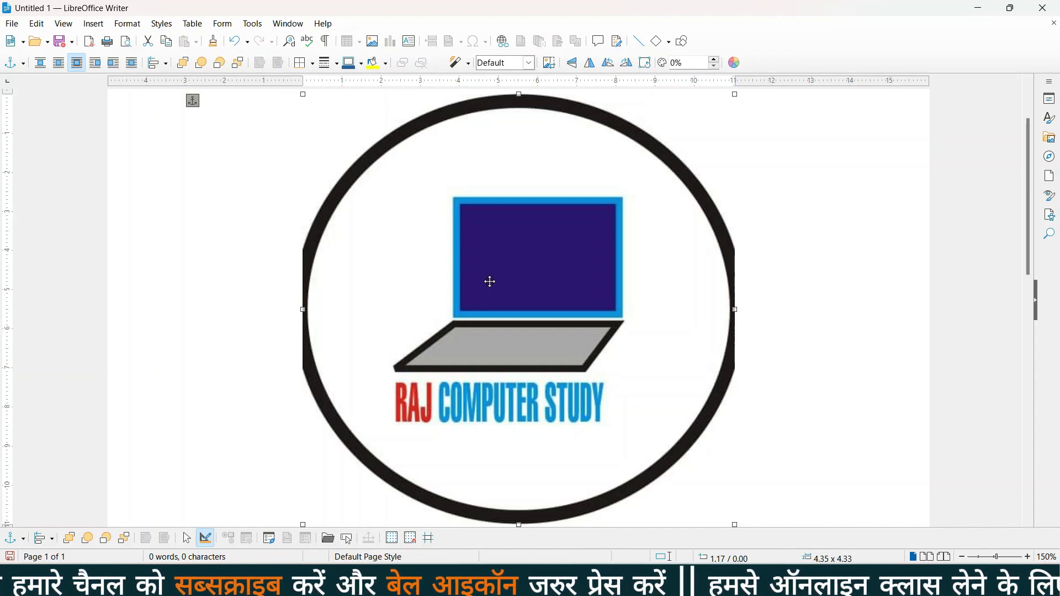
{"action": "left_click", "coordinate": [139, 27]}
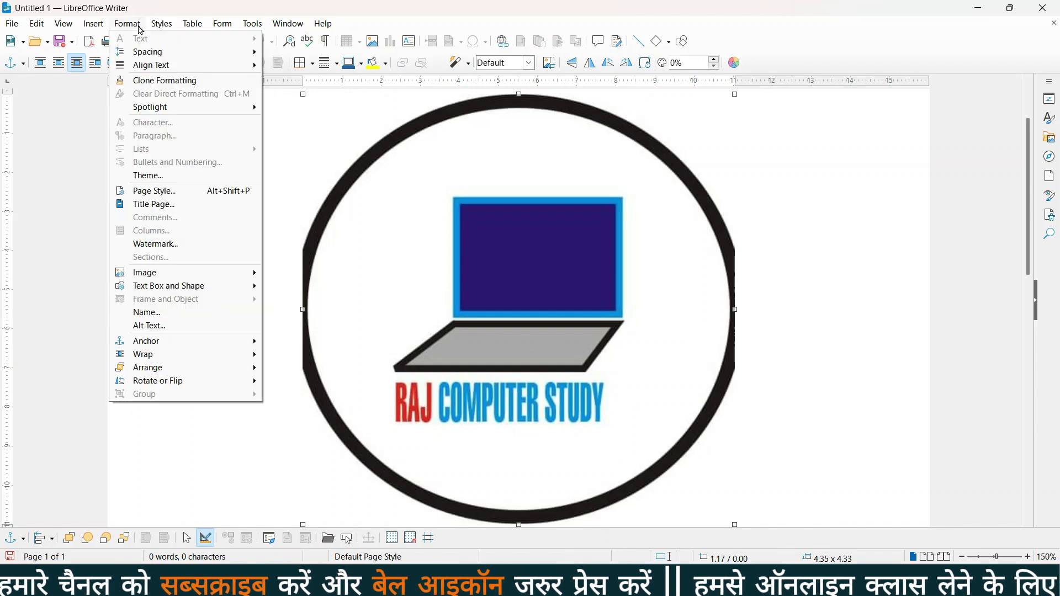
{"action": "mouse_move", "coordinate": [196, 274]}
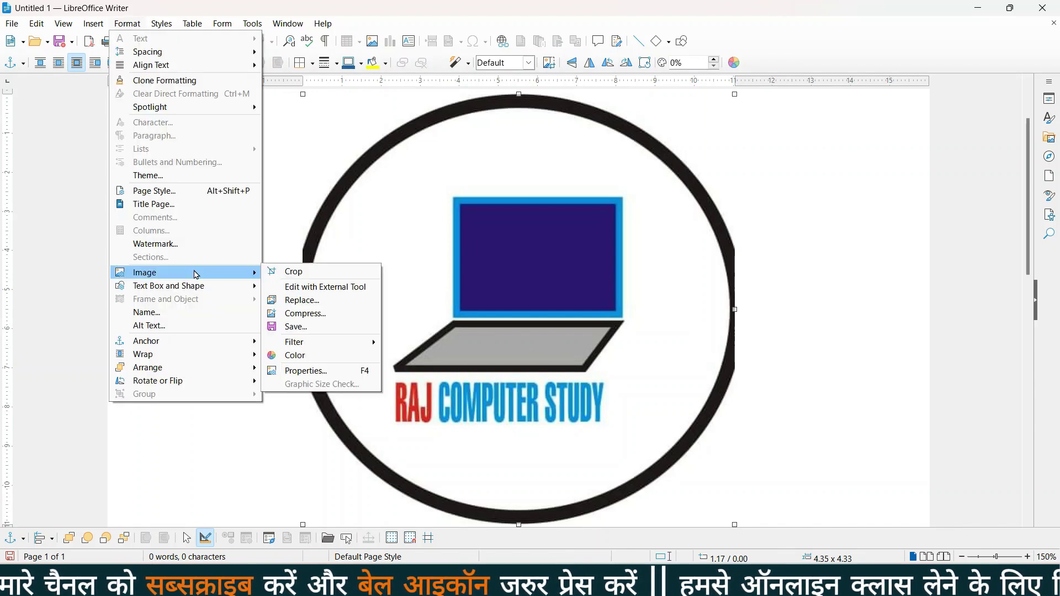
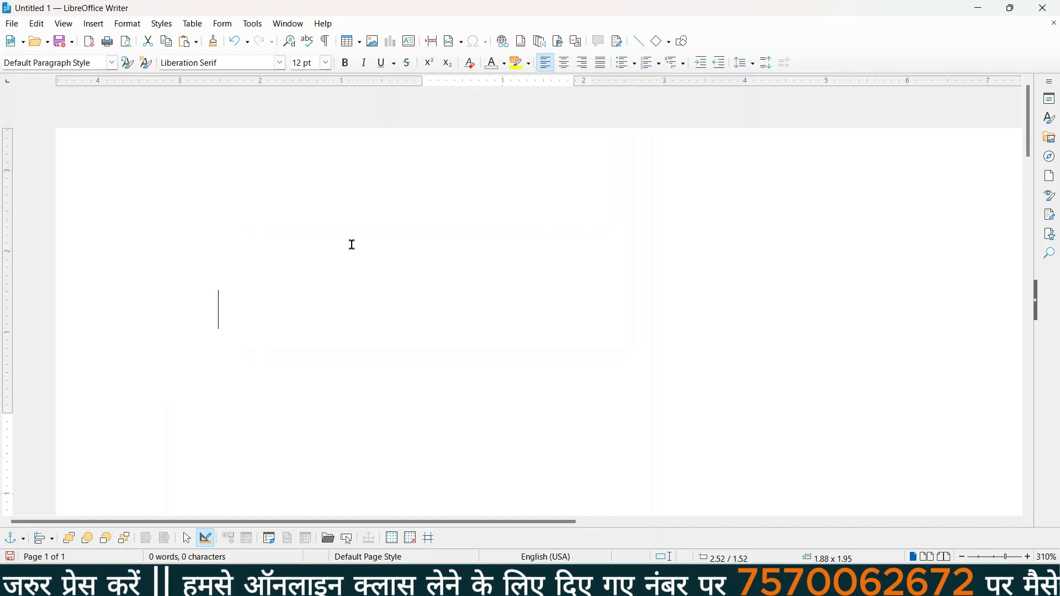
Insert the dummy text paragraph with the "dt" AutoText in the empty document.
{"action": "scroll", "coordinate": [351, 244], "scroll_direction": "down", "scroll_amount": 5}
{"action": "type", "text": "dt"}
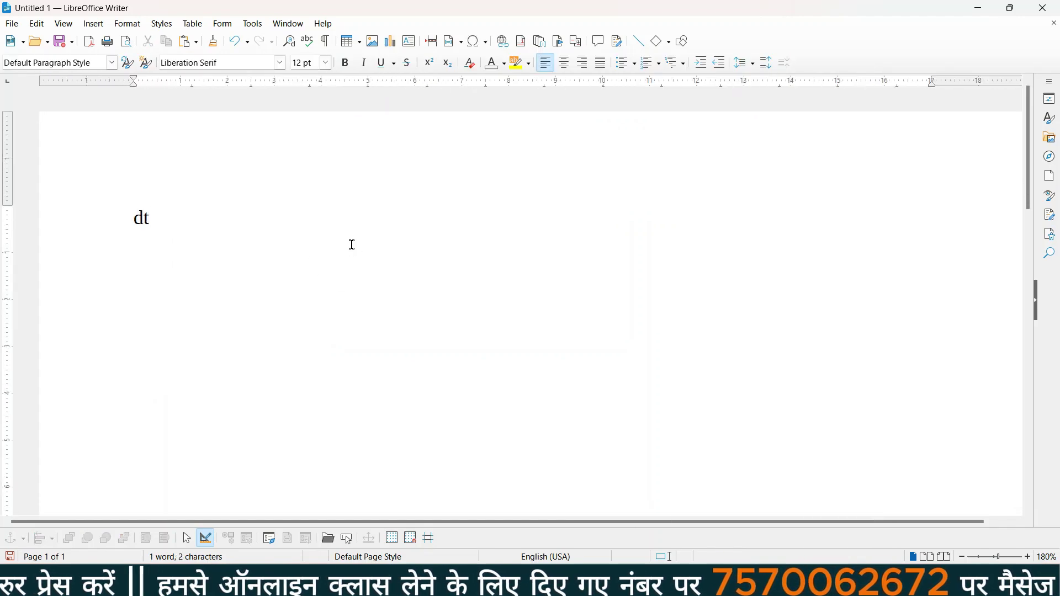
{"action": "key", "text": "F3"}
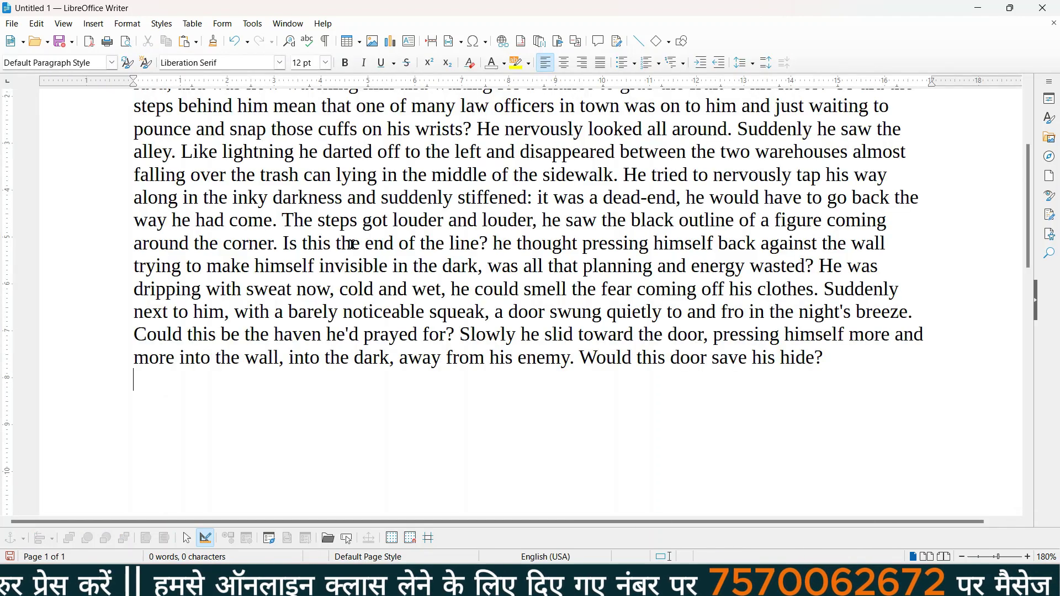
{"action": "scroll", "coordinate": [356, 251], "scroll_direction": "down", "scroll_amount": 3}
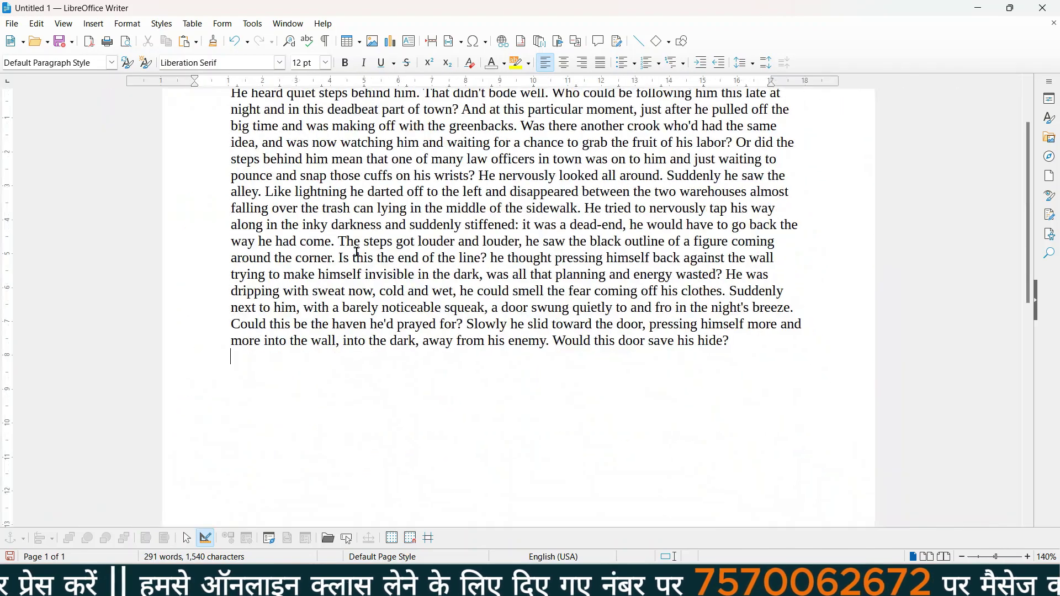
{"action": "scroll", "coordinate": [357, 251], "scroll_direction": "down", "scroll_amount": 1}
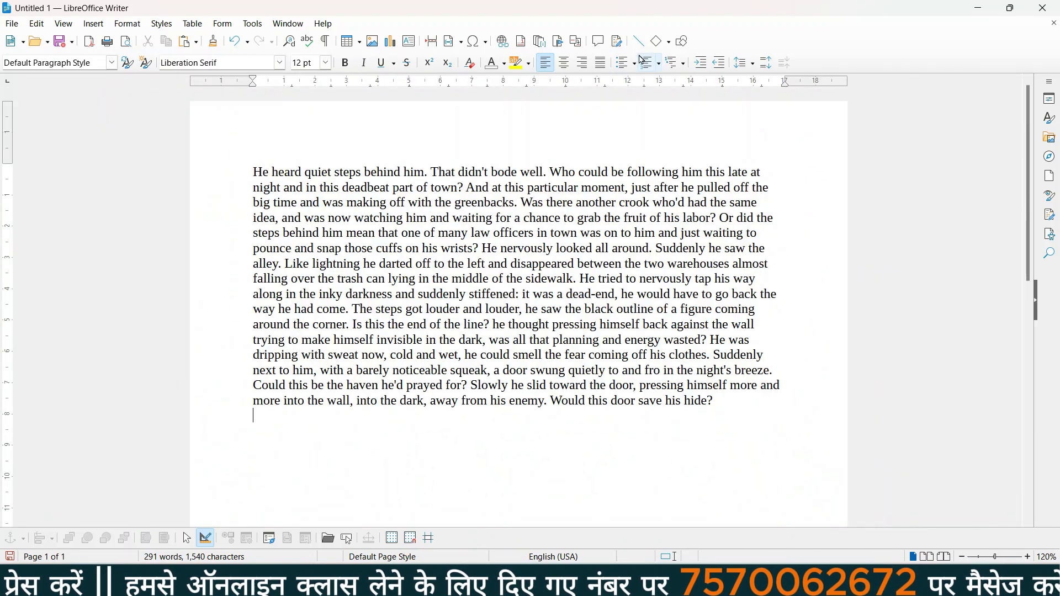
Draw a diamond about 4.98 × 5.65 cm over the paragraph and move it toward the right ends of the lower lines.
{"action": "left_click", "coordinate": [657, 41]}
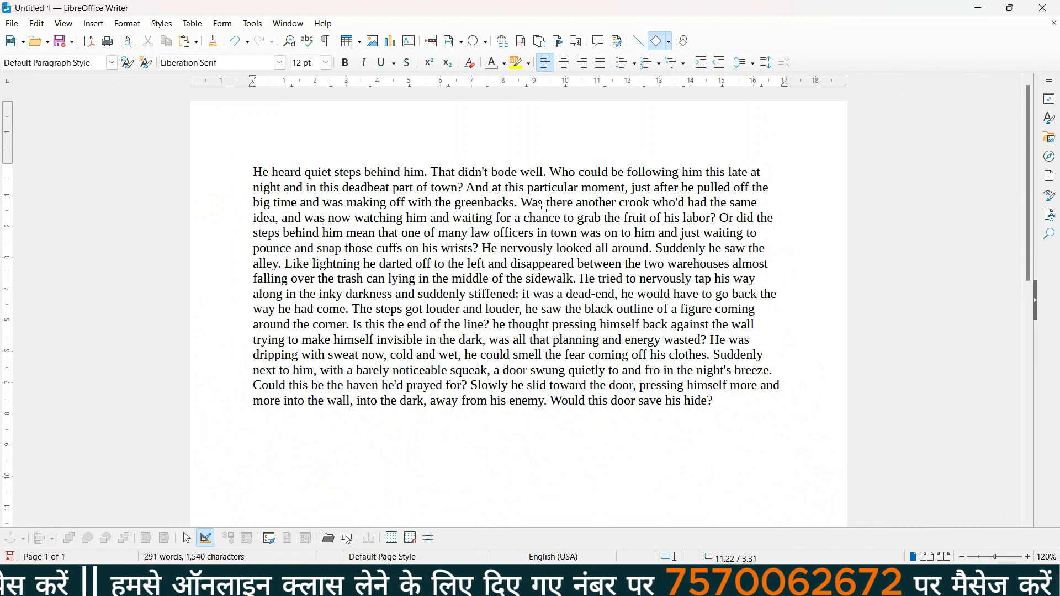
{"action": "left_click_drag", "start_coordinate": [542, 204], "coordinate": [697, 382]}
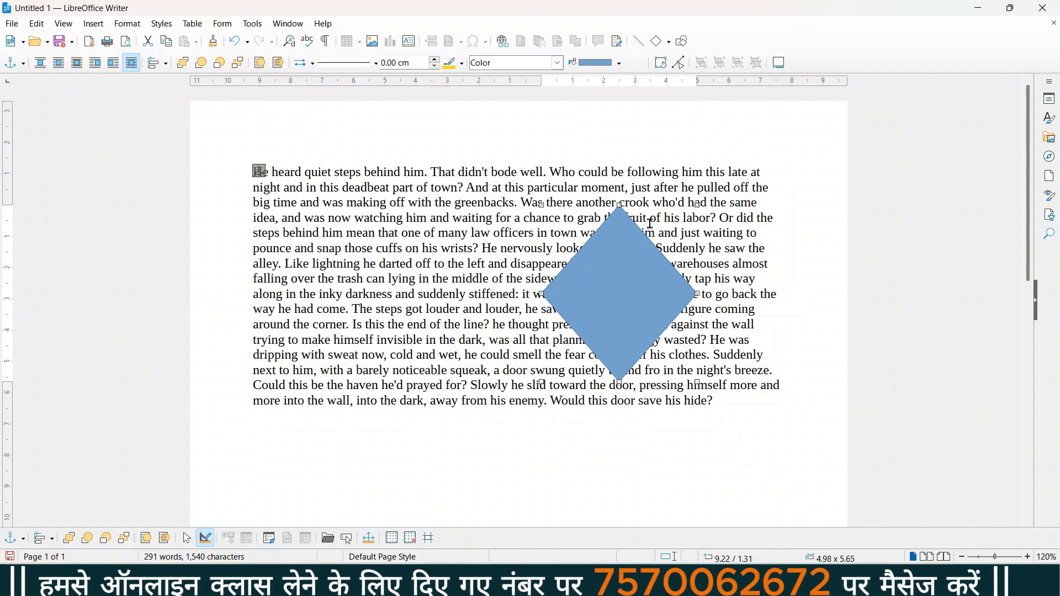
{"action": "left_click_drag", "start_coordinate": [616, 269], "coordinate": [689, 291]}
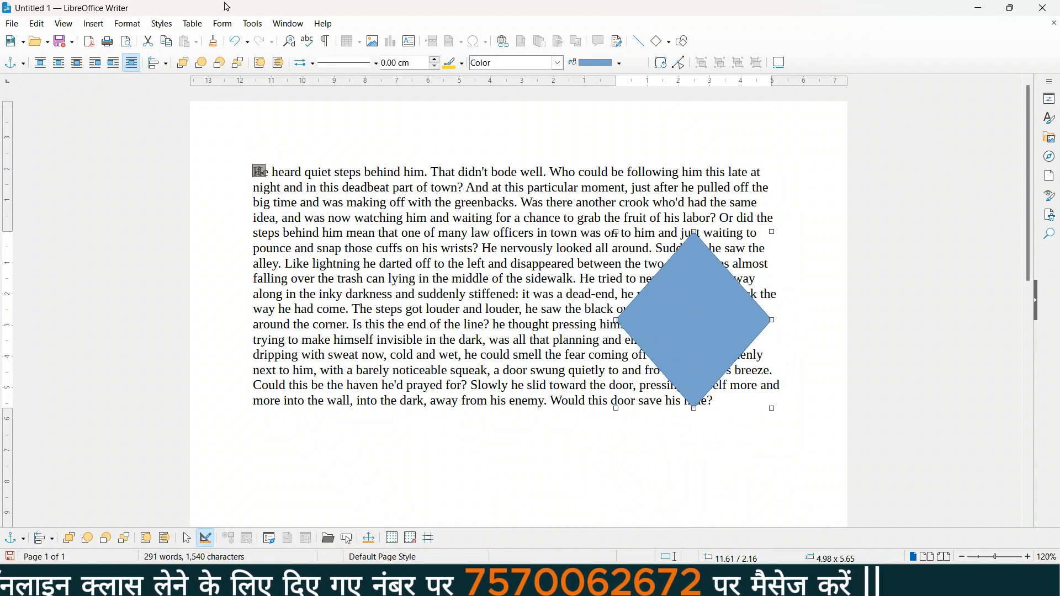
Examine the diamond's text wrap options and move the diamond to the middle of the paragraph.
{"action": "left_click", "coordinate": [128, 25]}
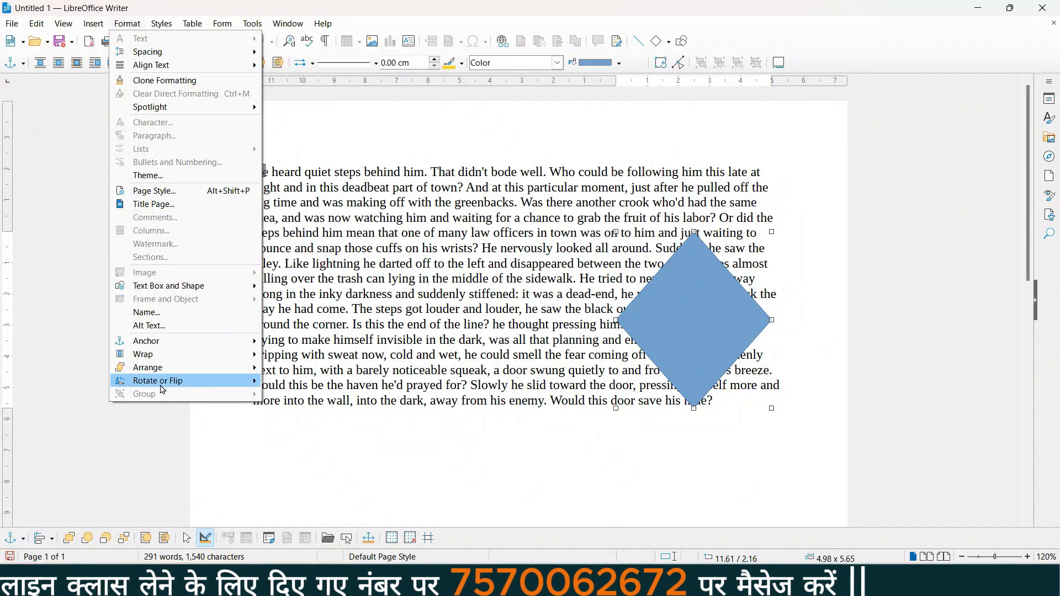
{"action": "mouse_move", "coordinate": [188, 360]}
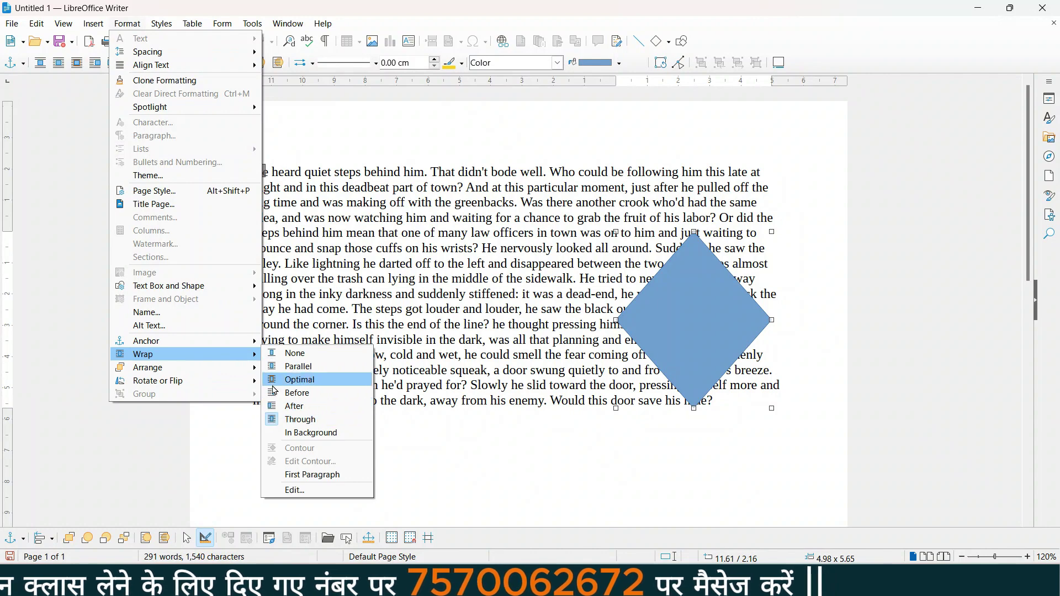
{"action": "left_click", "coordinate": [352, 223]}
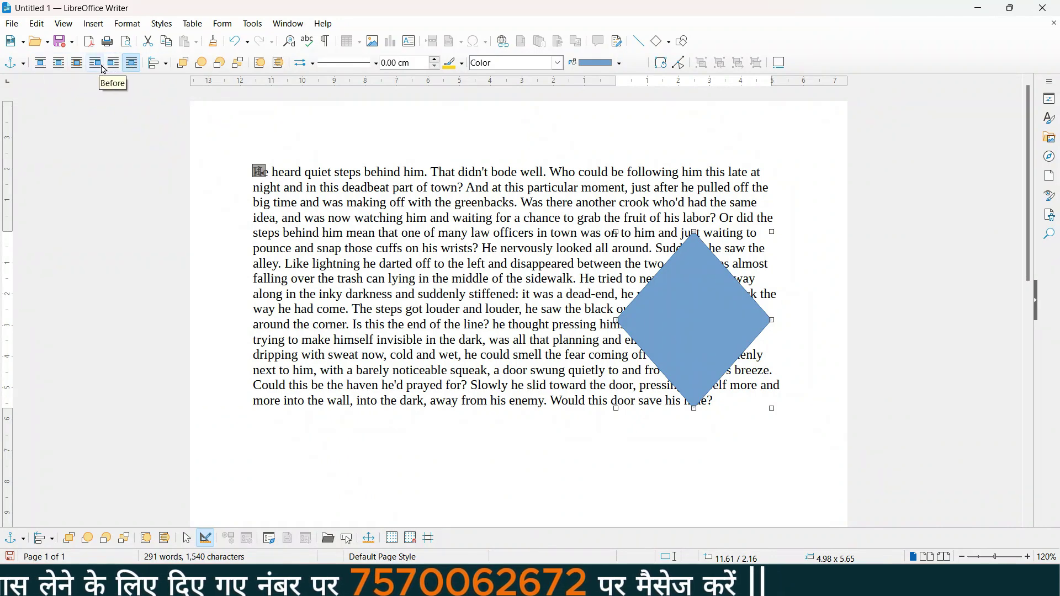
{"action": "left_click_drag", "start_coordinate": [708, 292], "coordinate": [514, 276]}
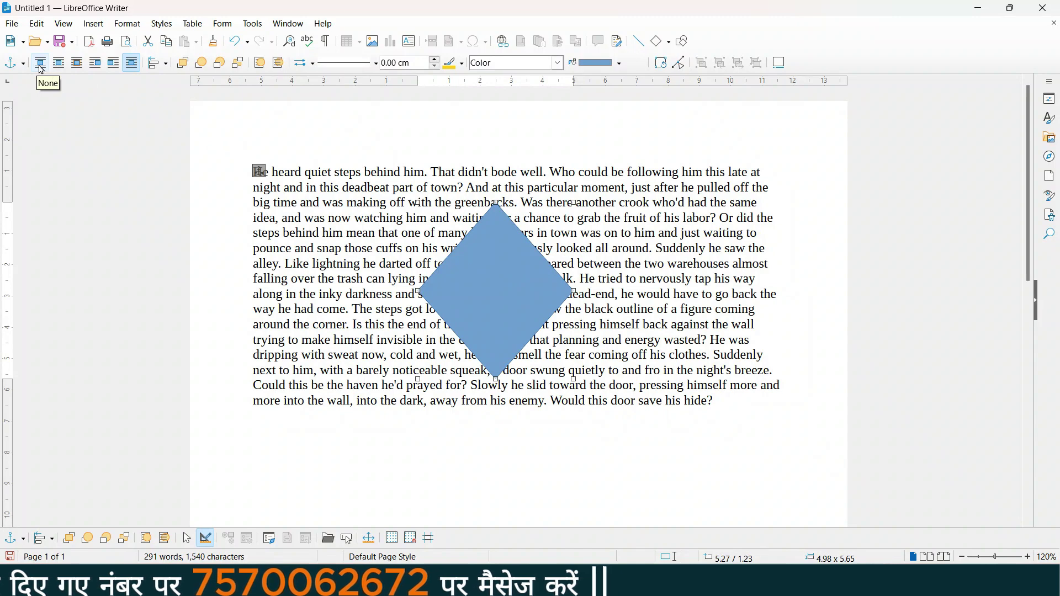
Magnify the screen to examine the wrap options, restore 100% magnification and minimize the Magnifier.
{"action": "key", "text": "super+plus"}
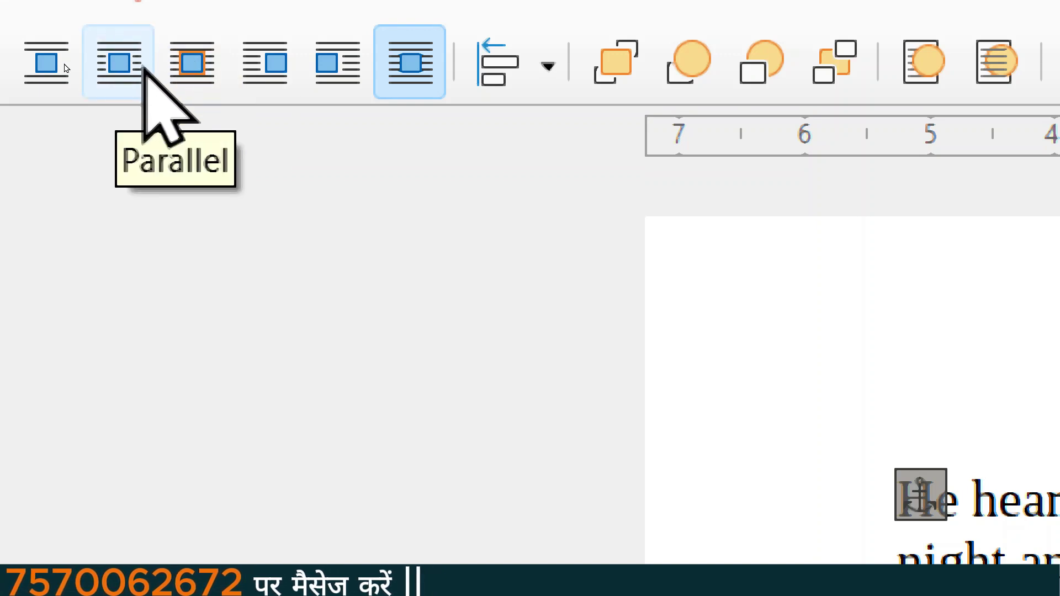
{"action": "key", "text": "super+minus"}
{"action": "key", "text": "super+minus"}
{"action": "key", "text": "super+minus"}
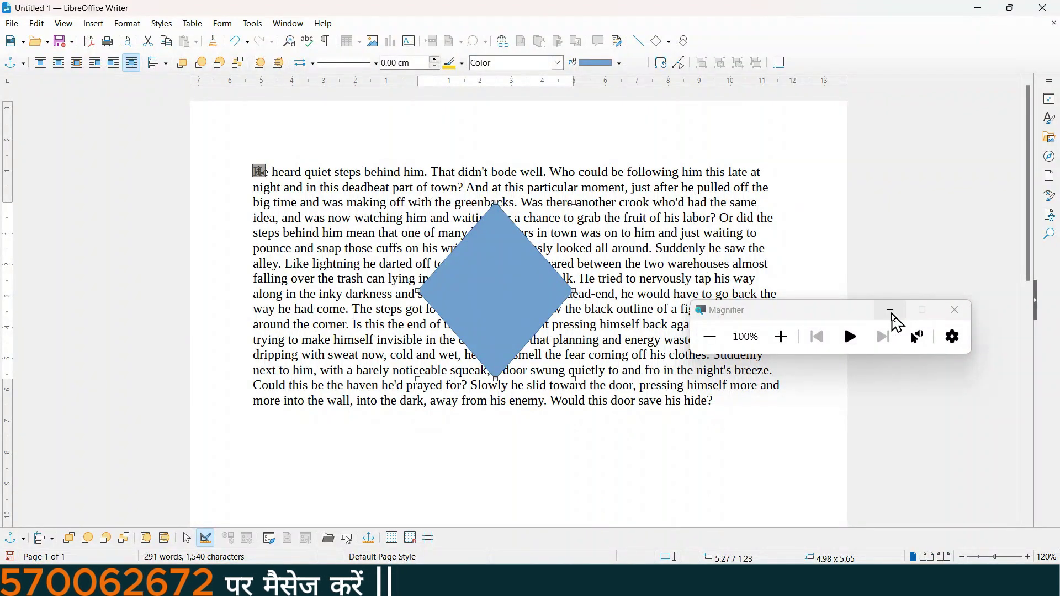
{"action": "left_click", "coordinate": [889, 310]}
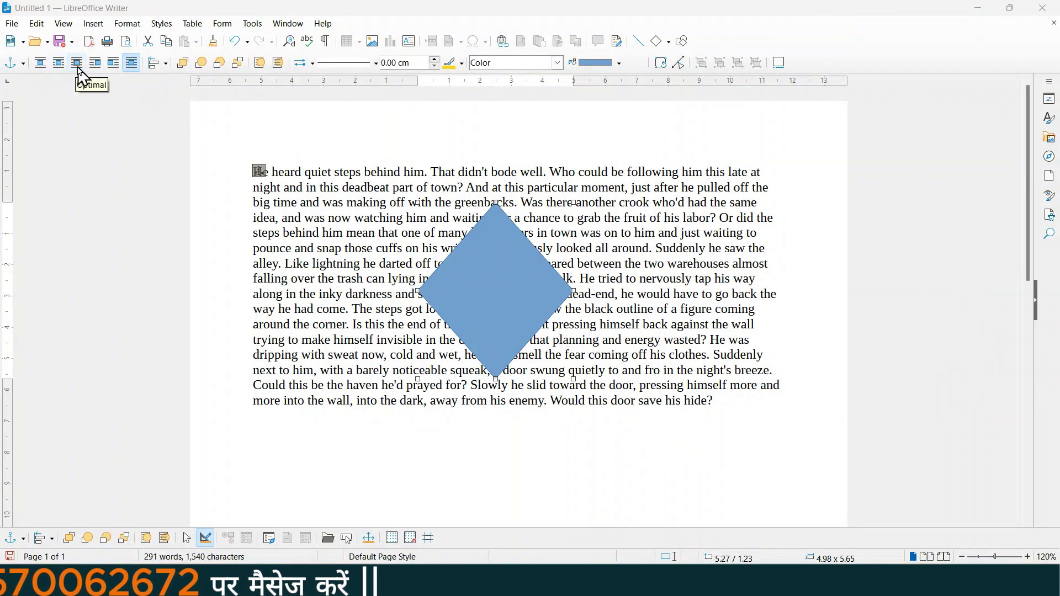
Set the diamond's text wrap to None and move it to several positions in the paragraph, ending near the right margin.
{"action": "left_click", "coordinate": [43, 66]}
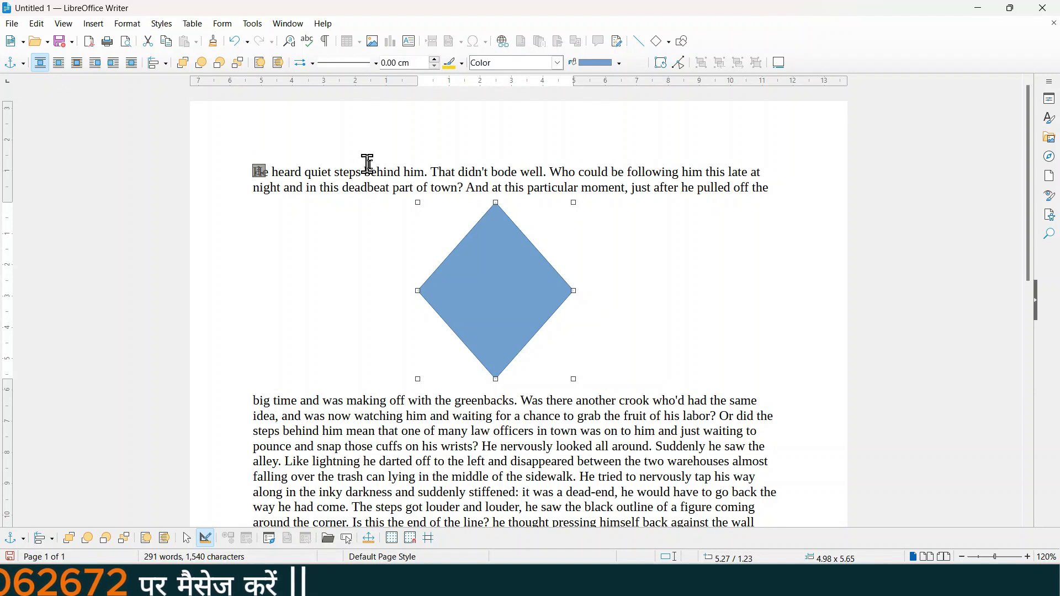
{"action": "left_click_drag", "start_coordinate": [475, 296], "coordinate": [614, 425]}
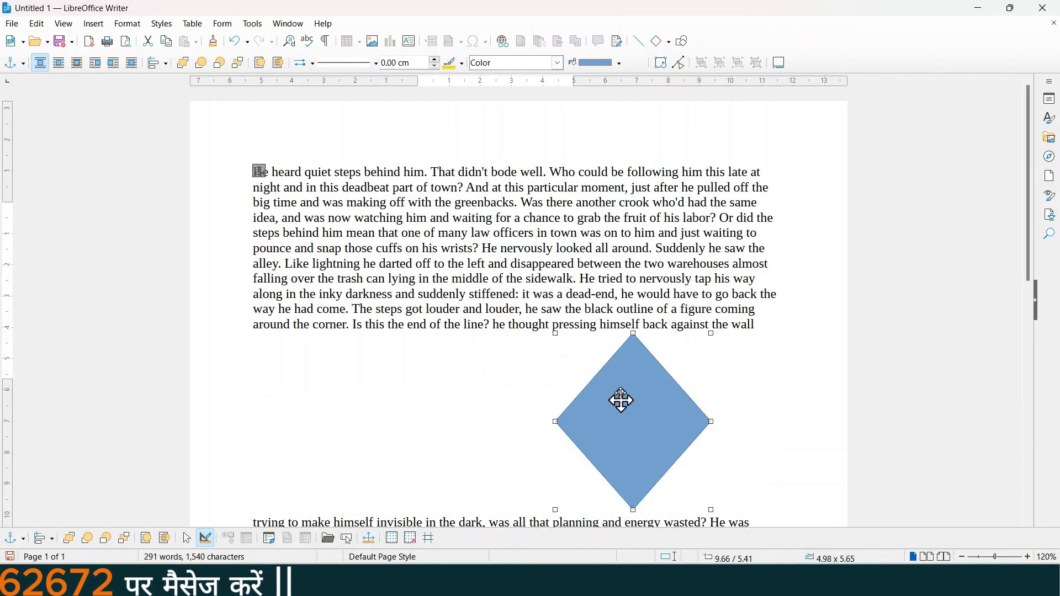
{"action": "scroll", "coordinate": [623, 391], "scroll_direction": "down", "scroll_amount": 3, "text": "ctrl"}
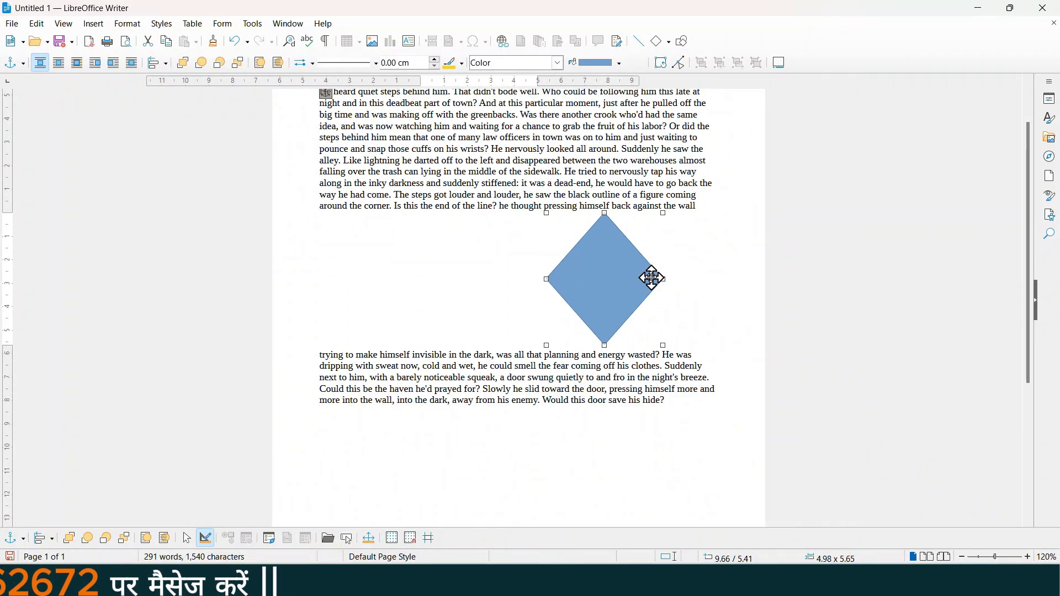
{"action": "scroll", "coordinate": [652, 278], "scroll_direction": "down", "scroll_amount": 3, "text": "ctrl"}
{"action": "left_click_drag", "start_coordinate": [610, 310], "coordinate": [544, 235]}
{"action": "left_click_drag", "start_coordinate": [516, 201], "coordinate": [516, 227]}
{"action": "left_click_drag", "start_coordinate": [516, 266], "coordinate": [518, 295]}
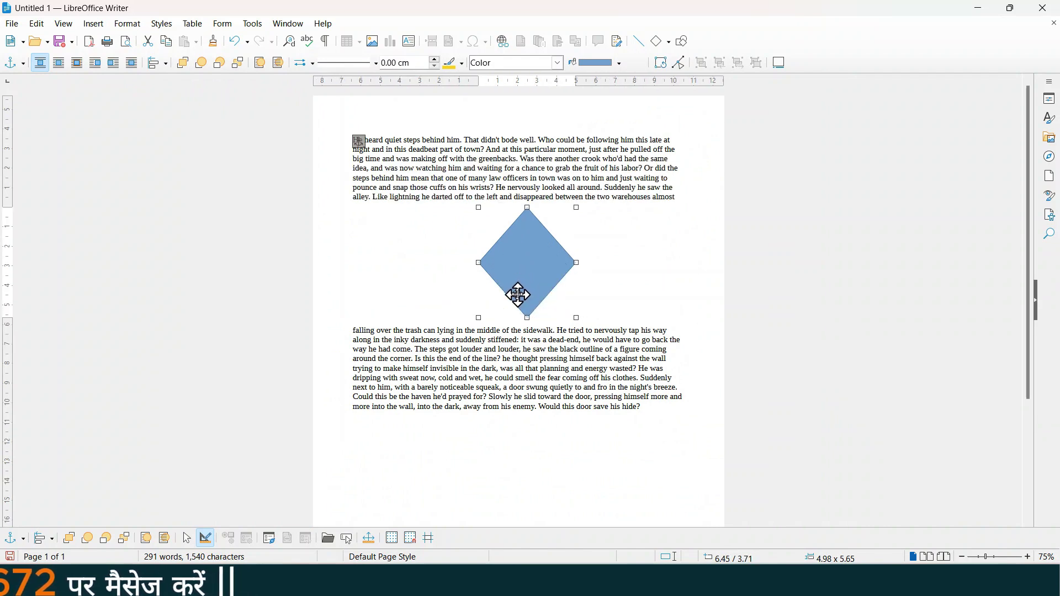
{"action": "left_click_drag", "start_coordinate": [535, 279], "coordinate": [637, 275]}
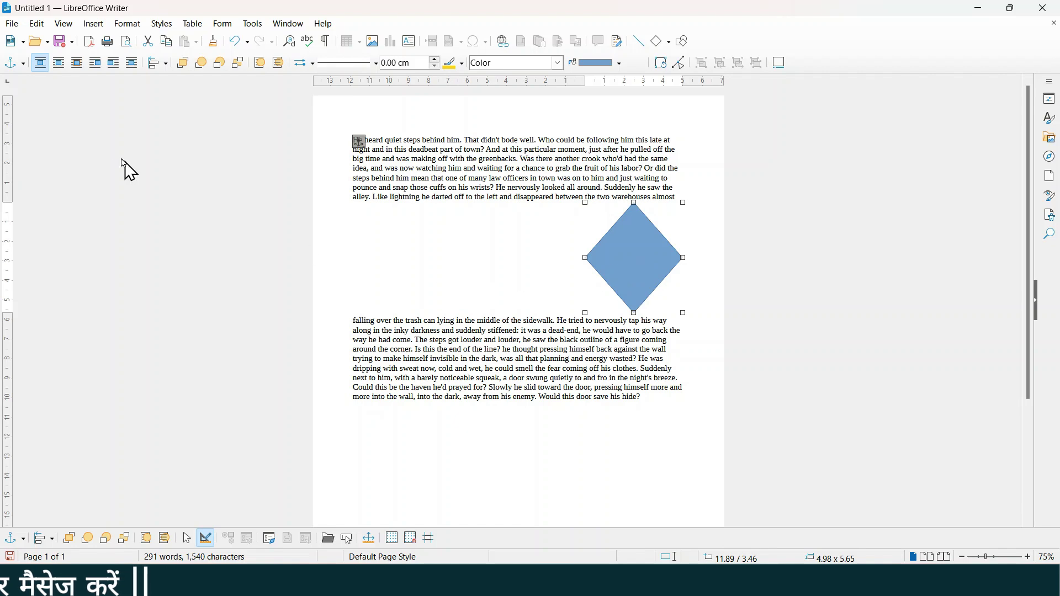
Try the Before wrap with the diamond mid-paragraph, and set its wrap to After with the diamond at the left margin.
{"action": "left_click", "coordinate": [97, 65]}
{"action": "left_click_drag", "start_coordinate": [637, 257], "coordinate": [540, 198]}
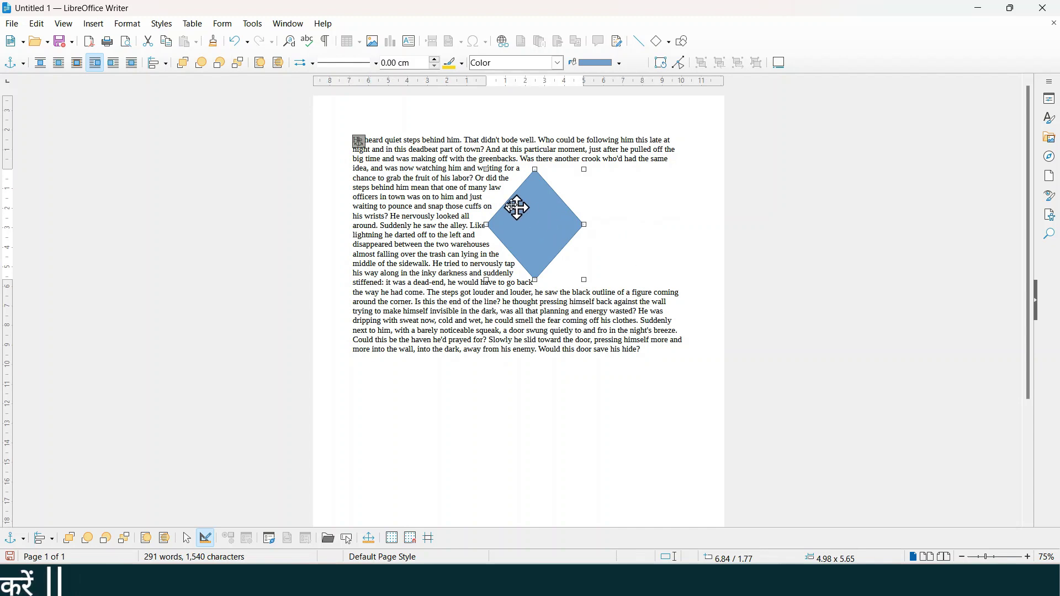
{"action": "left_click", "coordinate": [113, 63]}
{"action": "mouse_move", "coordinate": [526, 213]}
{"action": "left_mouse_down"}
{"action": "mouse_move", "coordinate": [356, 212]}
{"action": "mouse_move", "coordinate": [485, 208]}
{"action": "mouse_move", "coordinate": [417, 210]}
{"action": "left_mouse_up"}
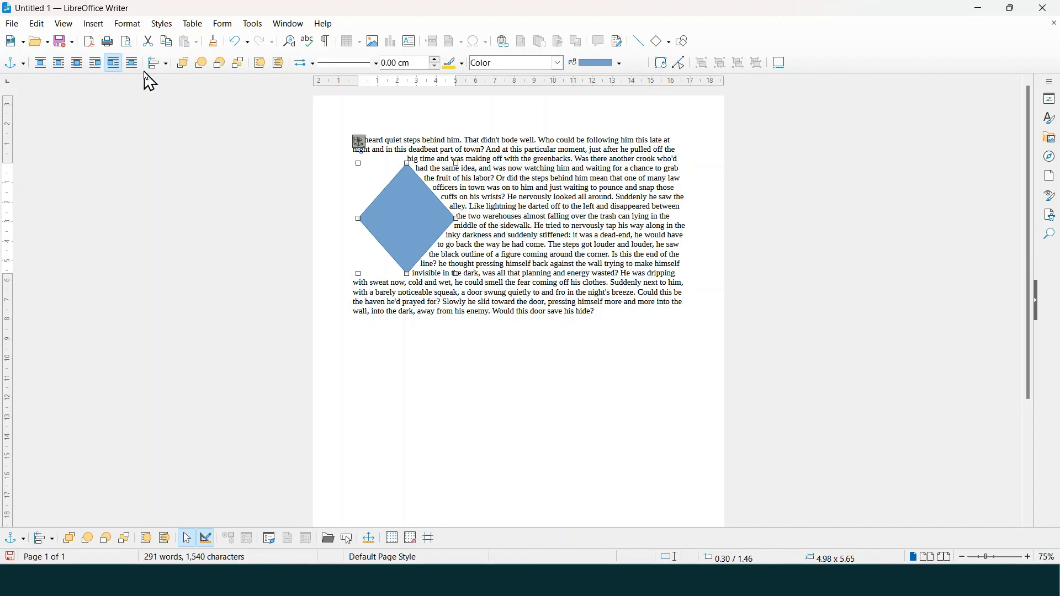
Set the diamond's wrap to In Background and return the shape to the foreground over the text.
{"action": "left_click", "coordinate": [128, 24]}
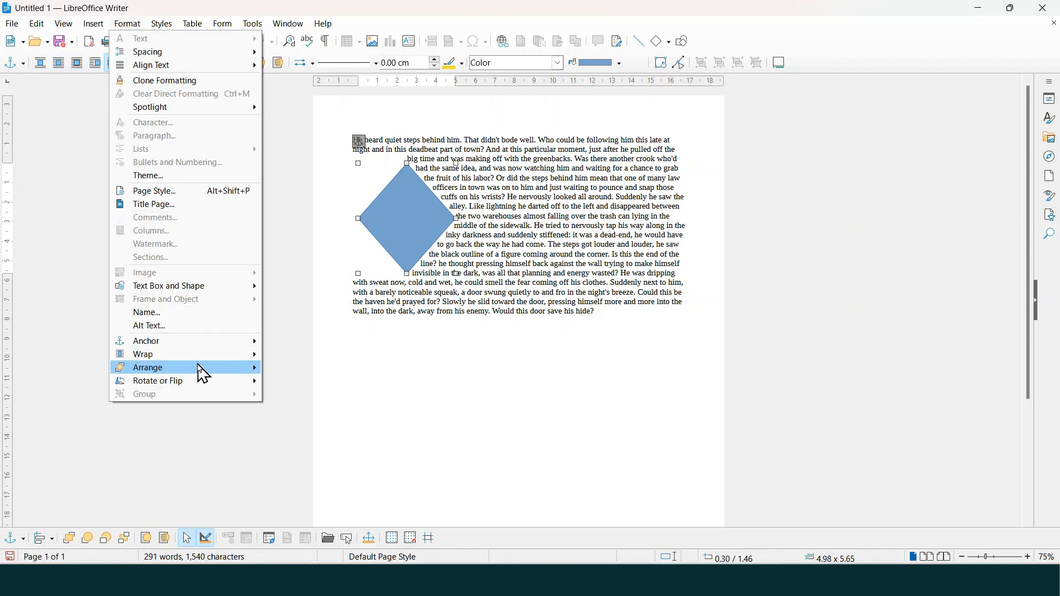
{"action": "mouse_move", "coordinate": [205, 355]}
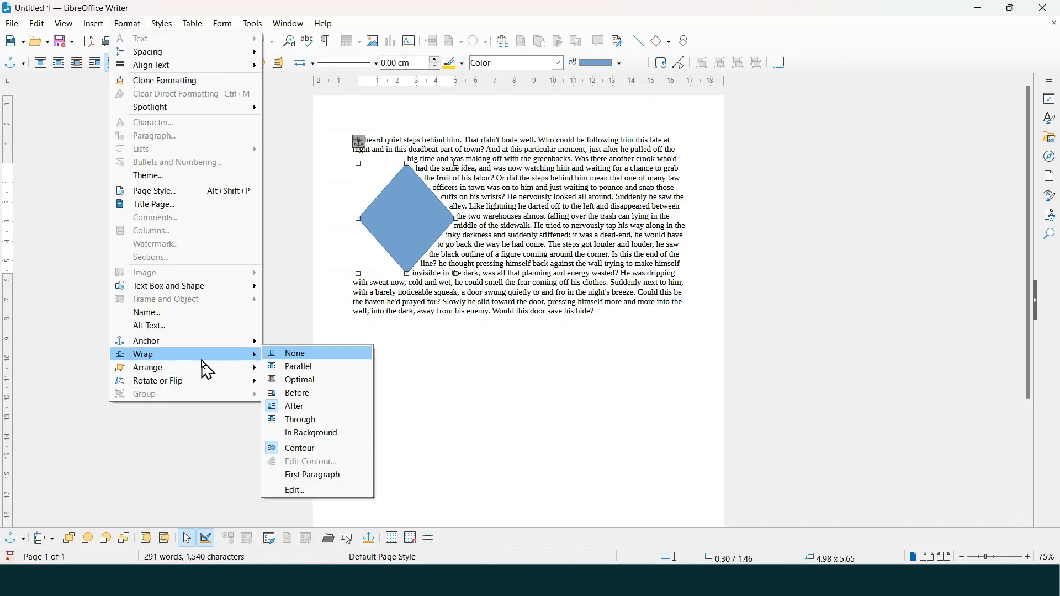
{"action": "left_click", "coordinate": [352, 434]}
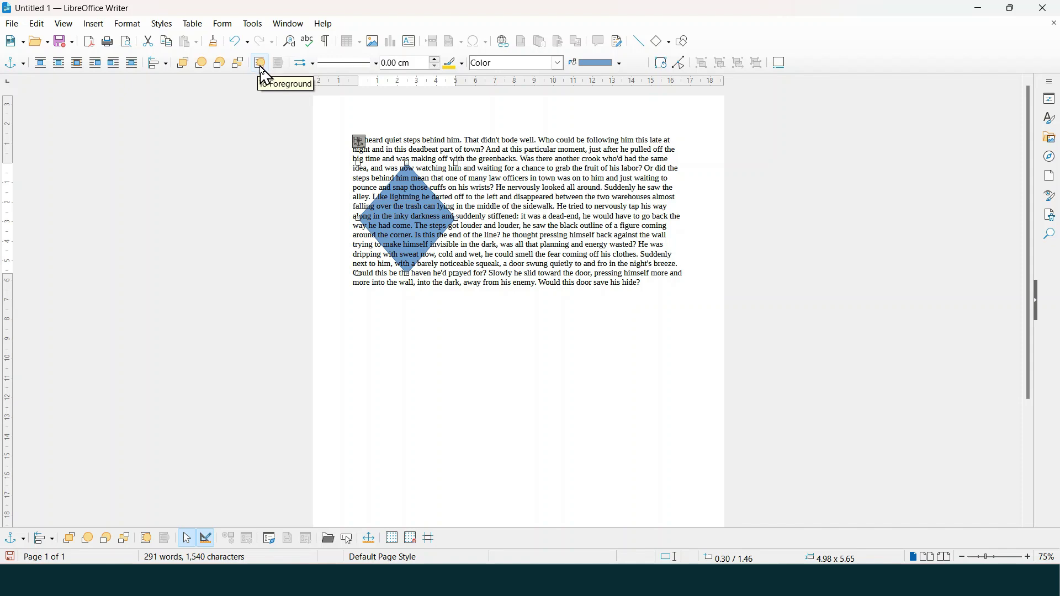
{"action": "left_click", "coordinate": [263, 69]}
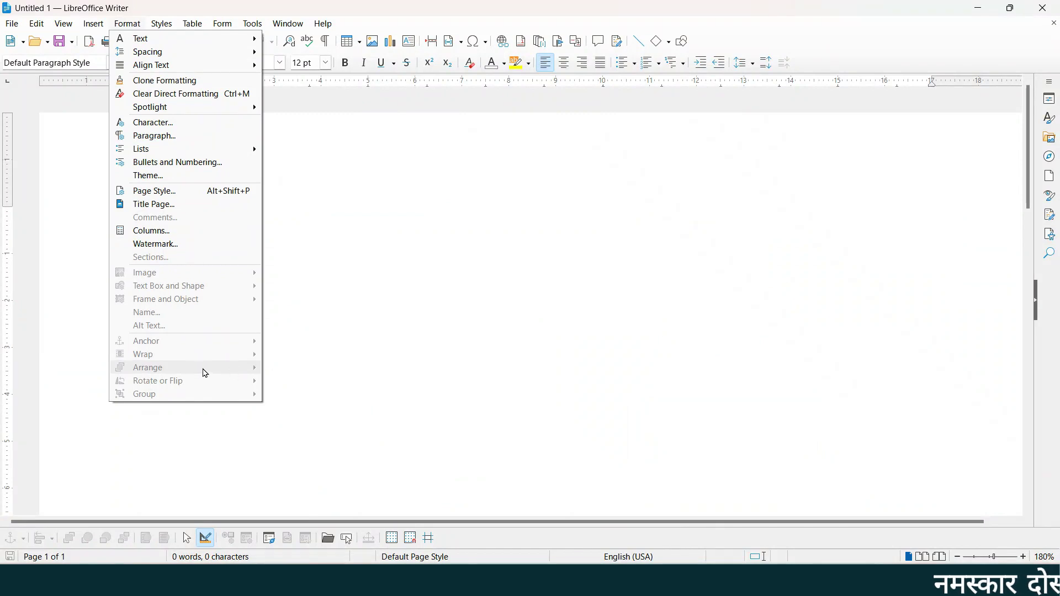
Fill the blank document with the dummy-text AutoText entry dt and start a new line below the paragraph.
{"action": "left_click", "coordinate": [441, 314]}
{"action": "type", "text": "dt"}
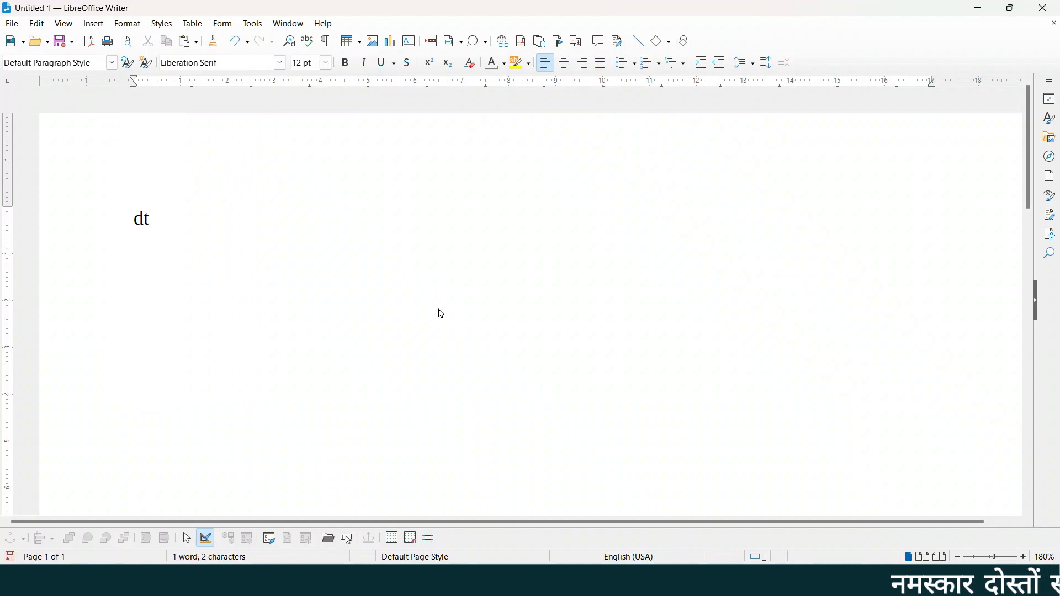
{"action": "key", "text": "F3"}
{"action": "scroll", "coordinate": [541, 258], "scroll_direction": "up", "scroll_amount": 2}
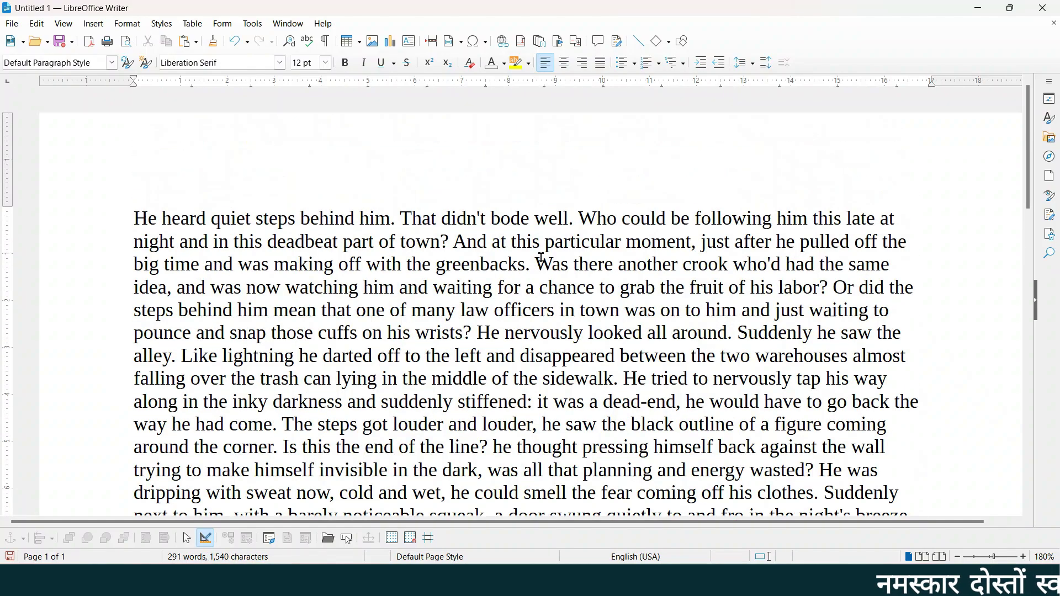
{"action": "scroll", "coordinate": [541, 258], "scroll_direction": "down", "scroll_amount": 5}
{"action": "key", "text": "Return"}
{"action": "scroll", "coordinate": [541, 258], "scroll_direction": "up", "scroll_amount": 5}
{"action": "scroll", "coordinate": [541, 258], "scroll_direction": "down", "scroll_amount": 4}
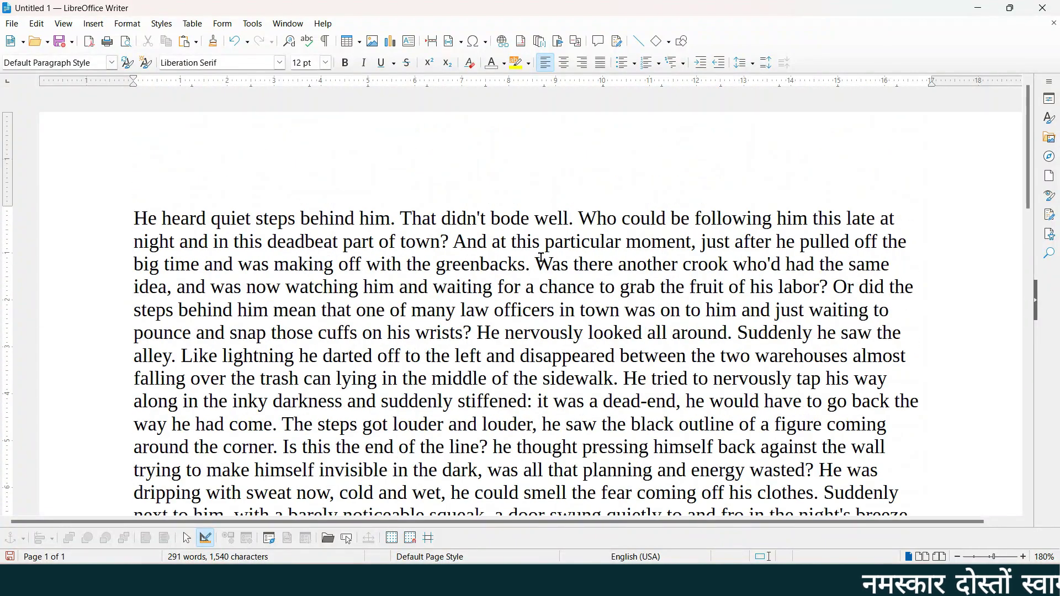
{"action": "scroll", "coordinate": [541, 258], "scroll_direction": "down", "scroll_amount": 3}
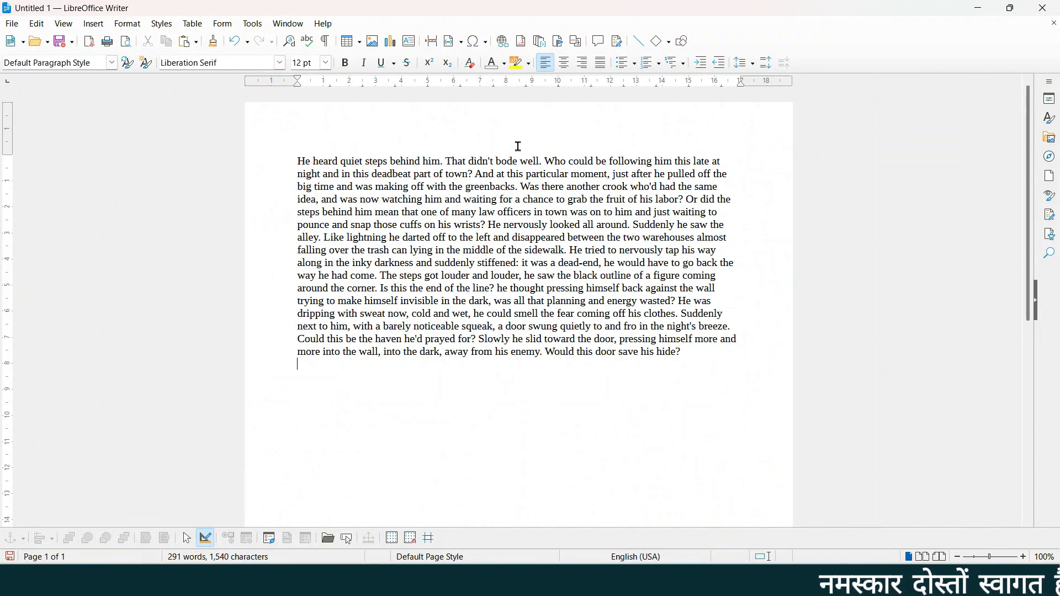
Draw a diamond about 6.12 cm wide over the paragraph's right half, and overlap it with a yellow-filled circle about 5.12 cm wide.
{"action": "left_click", "coordinate": [657, 47]}
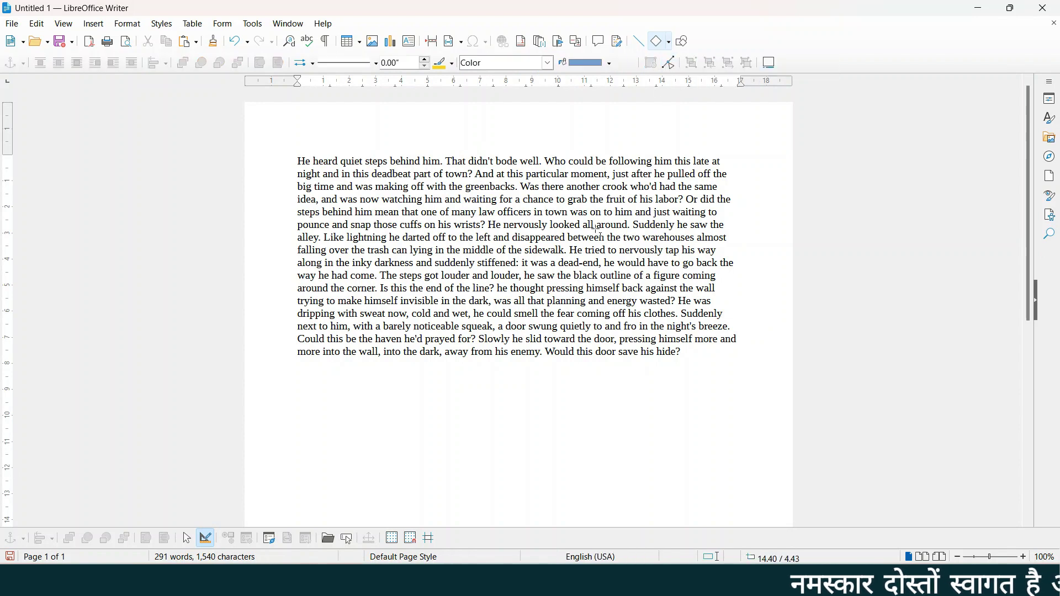
{"action": "left_click_drag", "start_coordinate": [515, 225], "coordinate": [675, 384]}
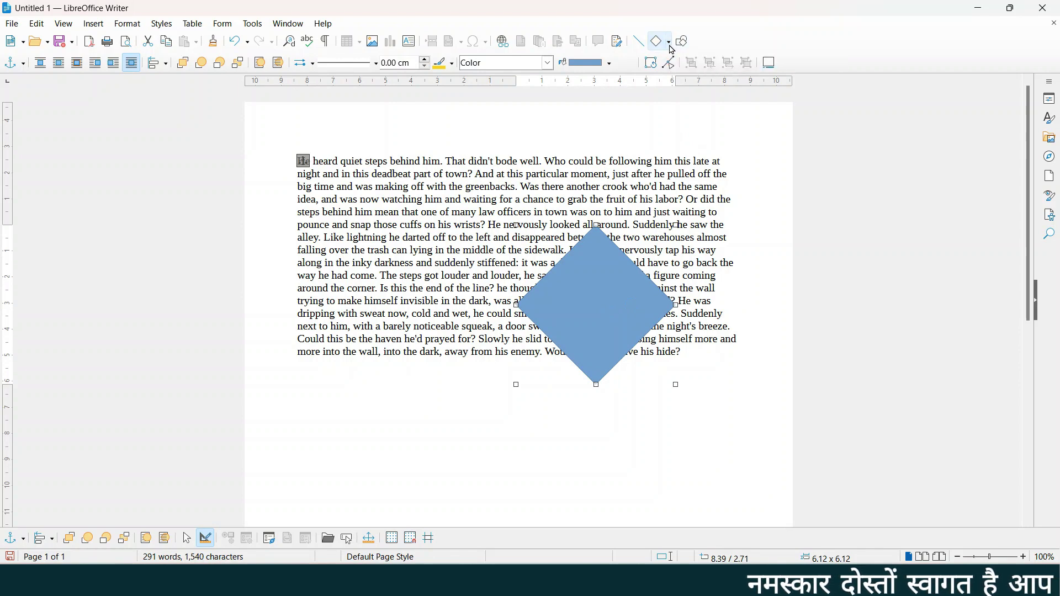
{"action": "left_click", "coordinate": [669, 42]}
{"action": "left_click", "coordinate": [679, 90]}
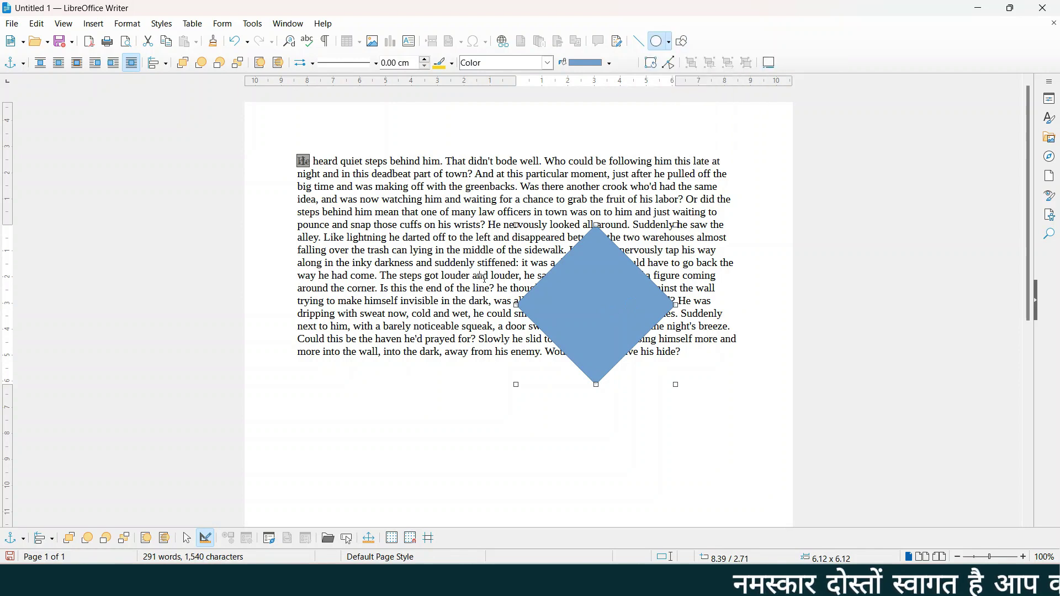
{"action": "left_click_drag", "start_coordinate": [476, 259], "coordinate": [610, 392]}
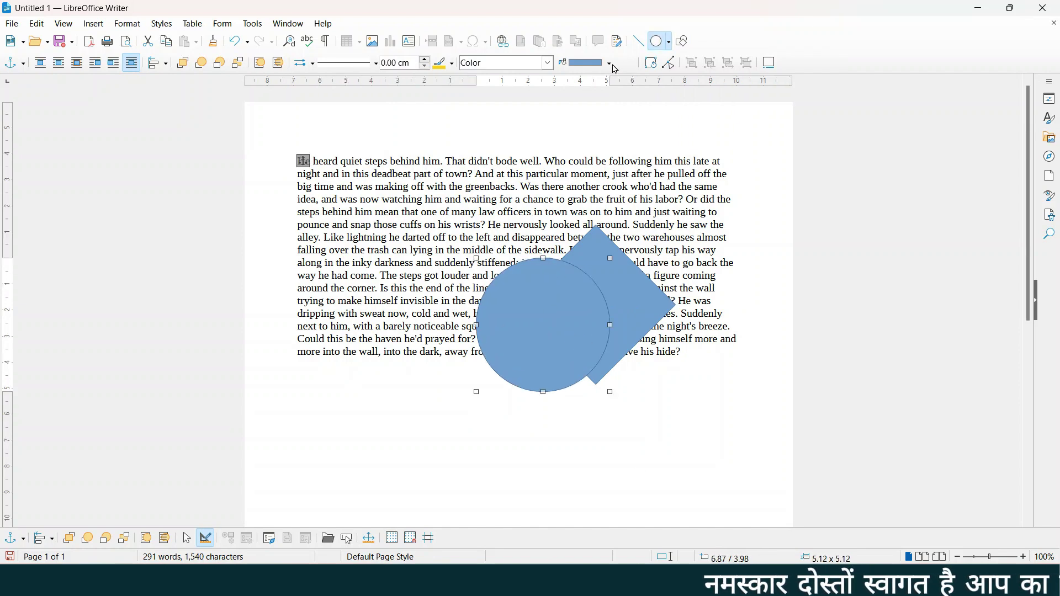
{"action": "left_click", "coordinate": [612, 65]}
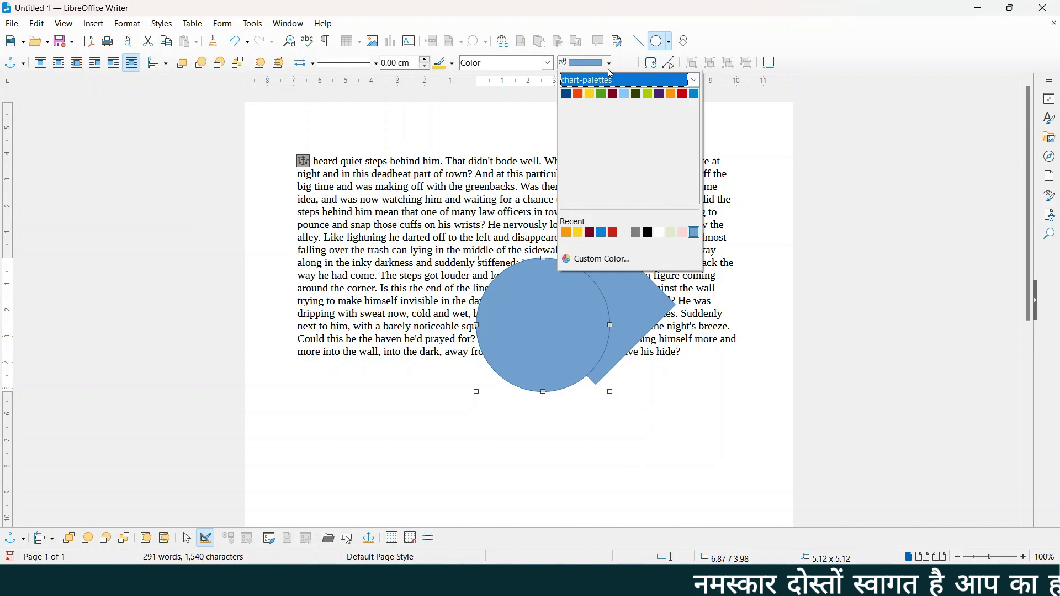
{"action": "left_click", "coordinate": [590, 95]}
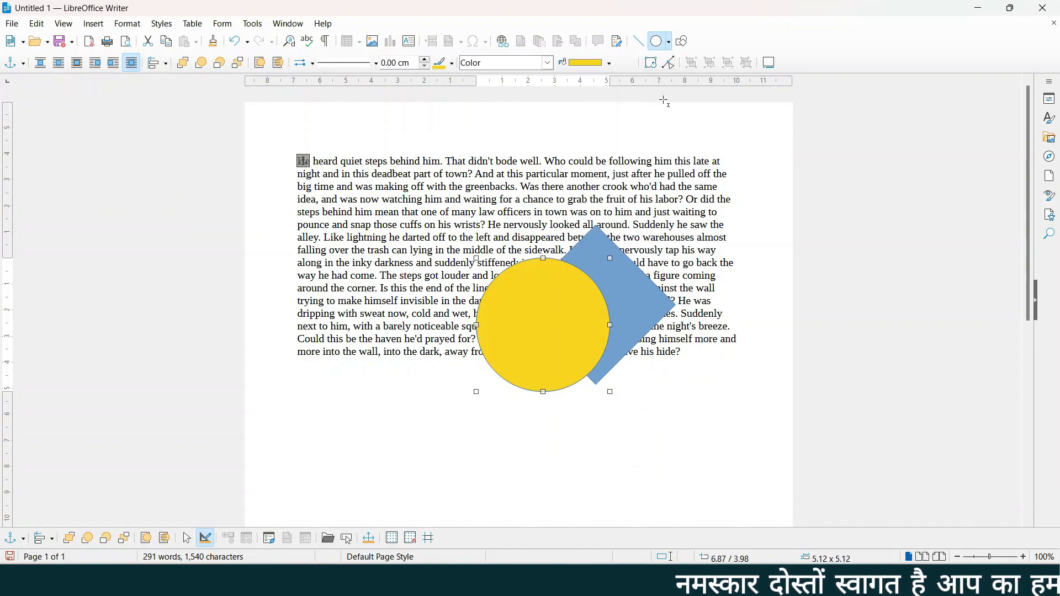
Add a black cross about 5.23 × 5.15 cm over the circle and diamond, and move it back one level.
{"action": "left_click", "coordinate": [668, 42]}
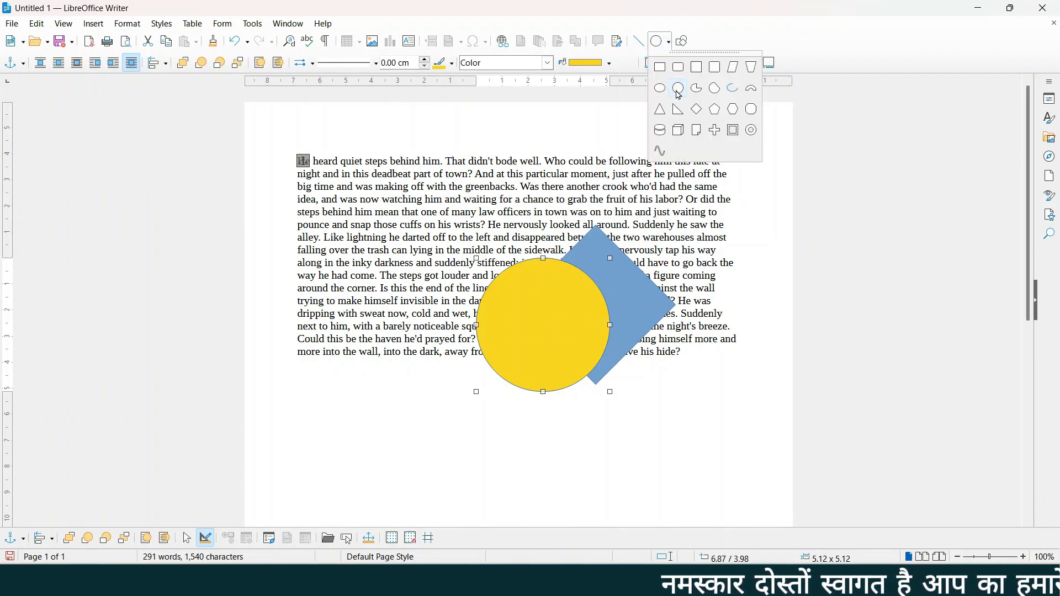
{"action": "left_click", "coordinate": [714, 131]}
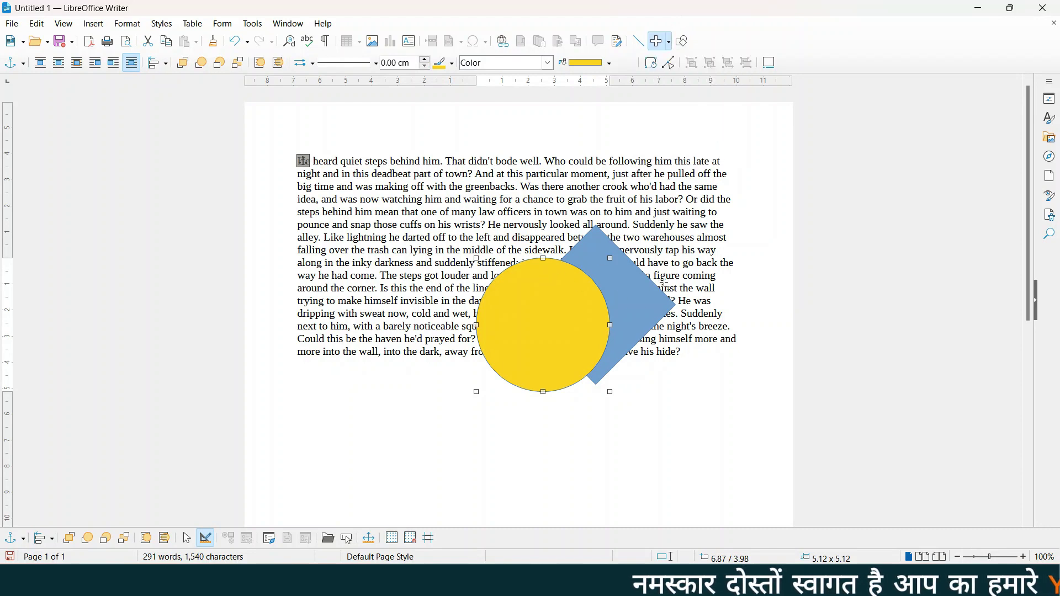
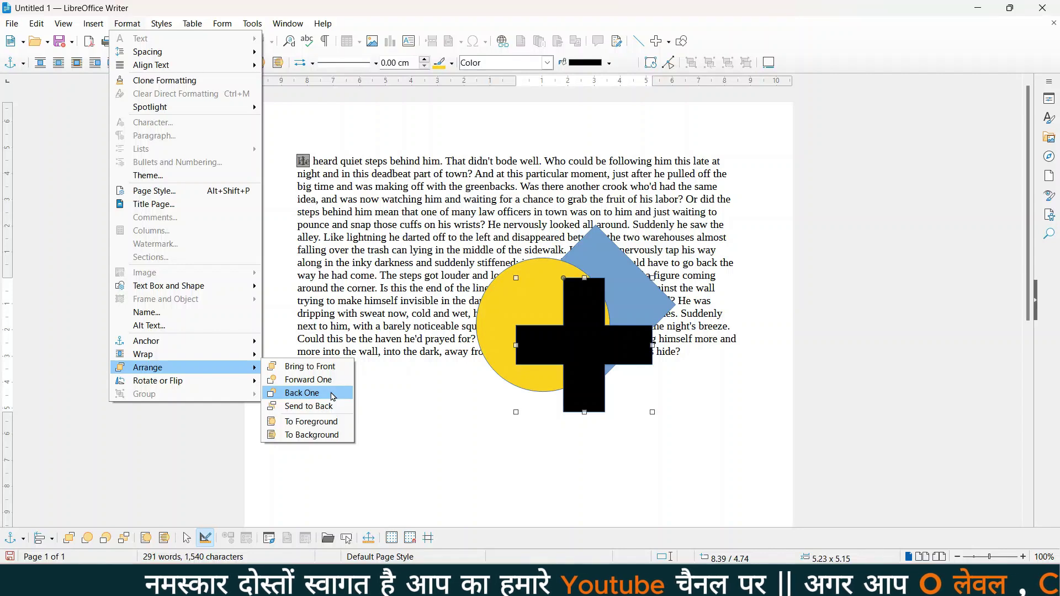
{"action": "left_click", "coordinate": [302, 393]}
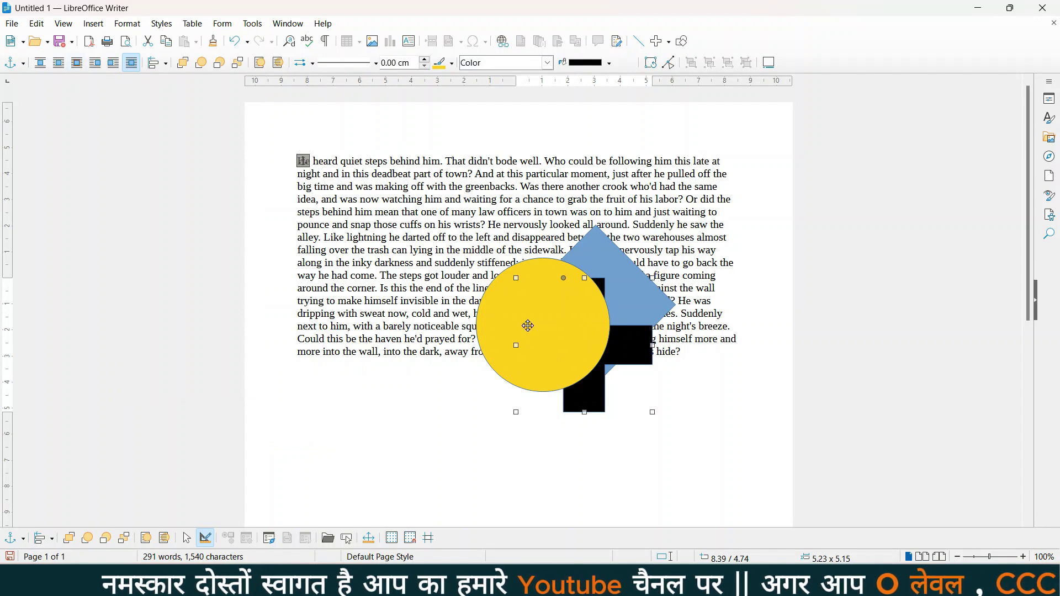
Send the yellow circle to the background behind the text, and return it to the foreground.
{"action": "left_click", "coordinate": [528, 325]}
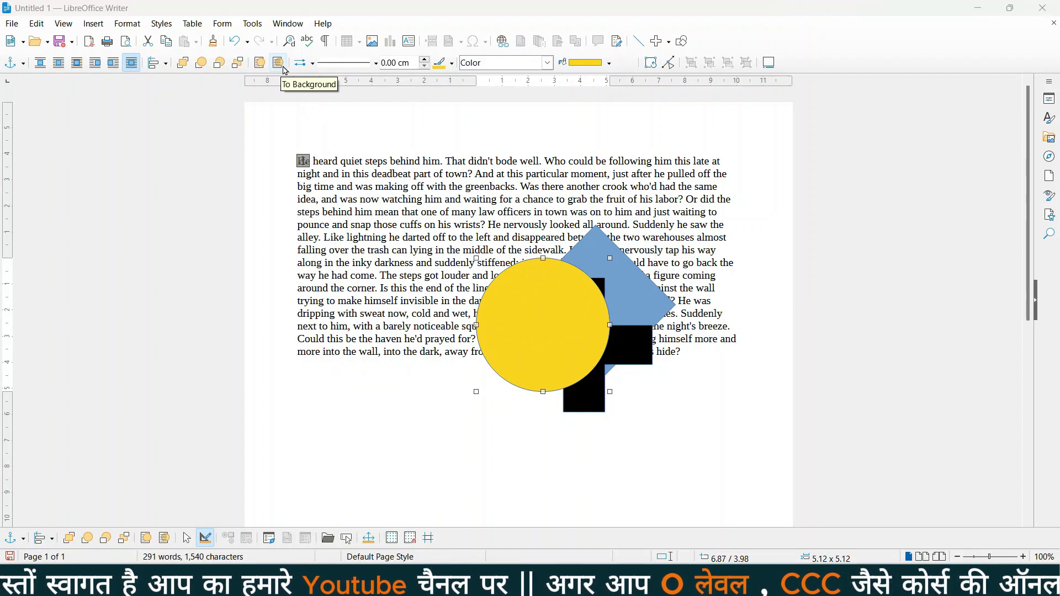
{"action": "key", "text": "super"}
{"action": "key", "text": "super"}
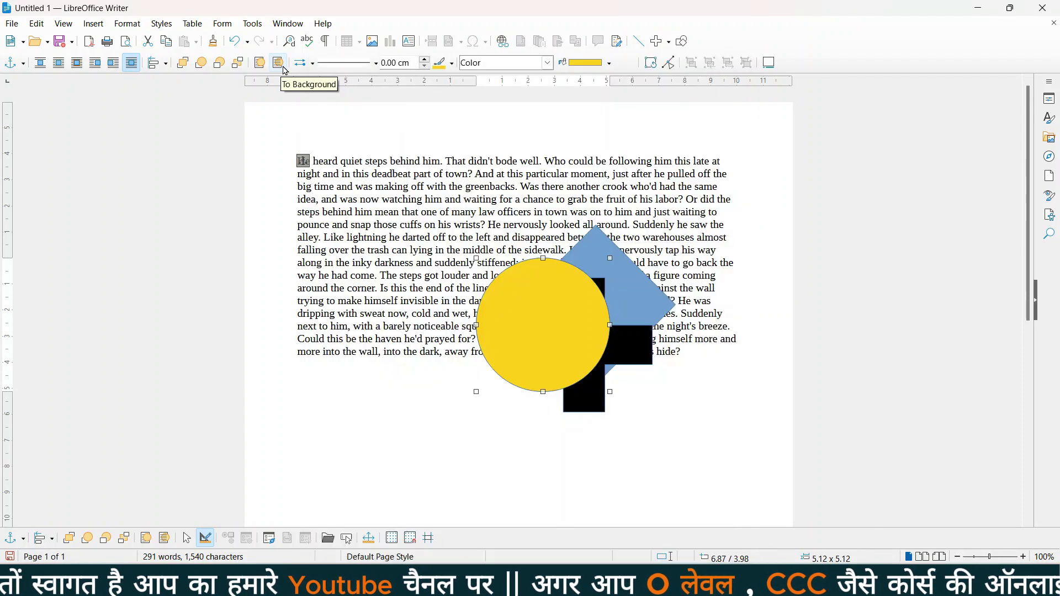
{"action": "key", "text": "super"}
{"action": "key", "text": "super"}
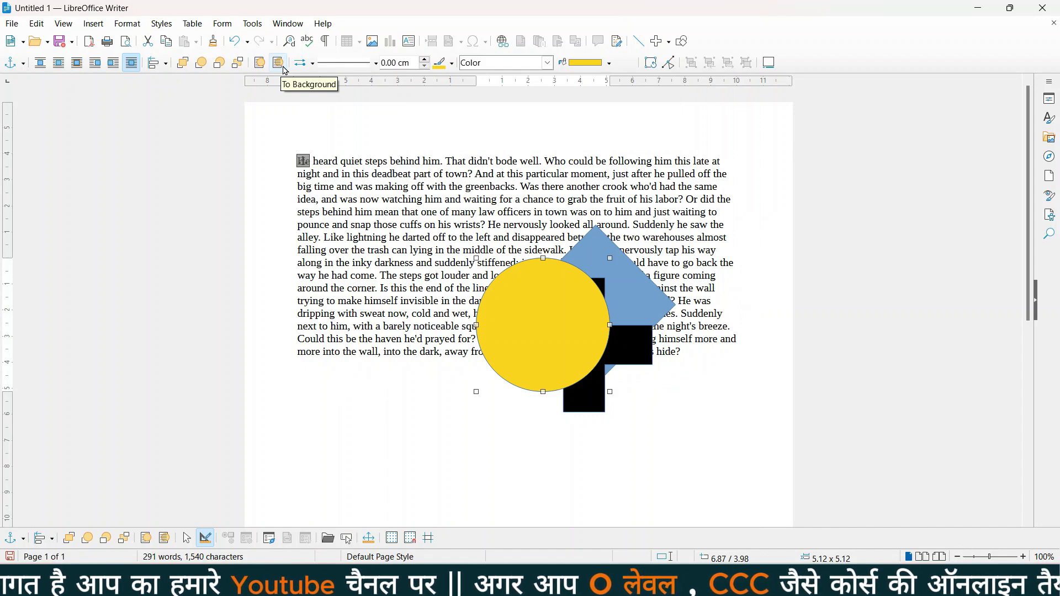
{"action": "key", "text": "super"}
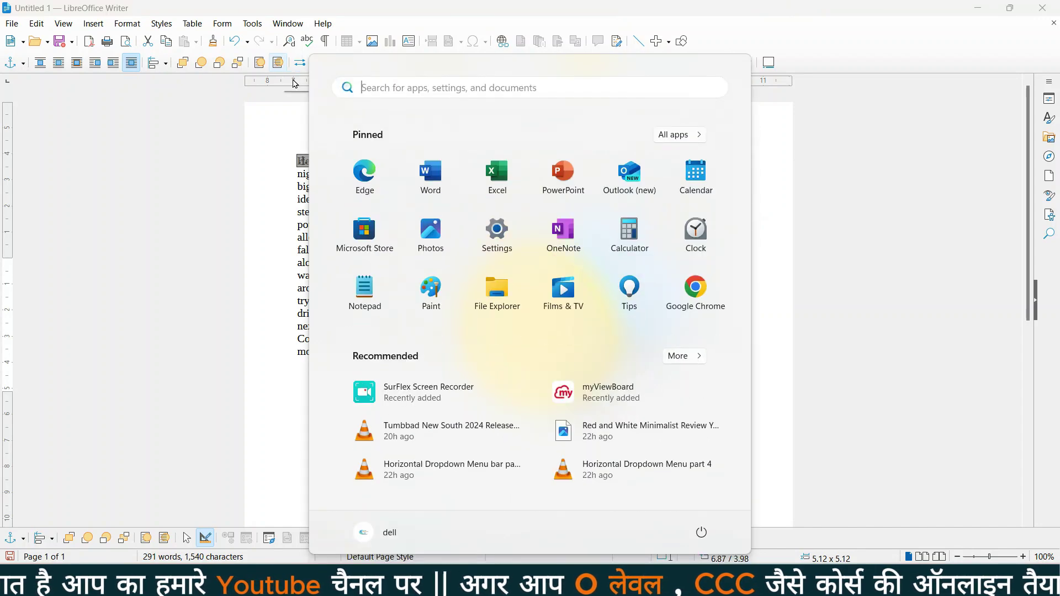
{"action": "key", "text": "super"}
{"action": "left_click", "coordinate": [279, 63]}
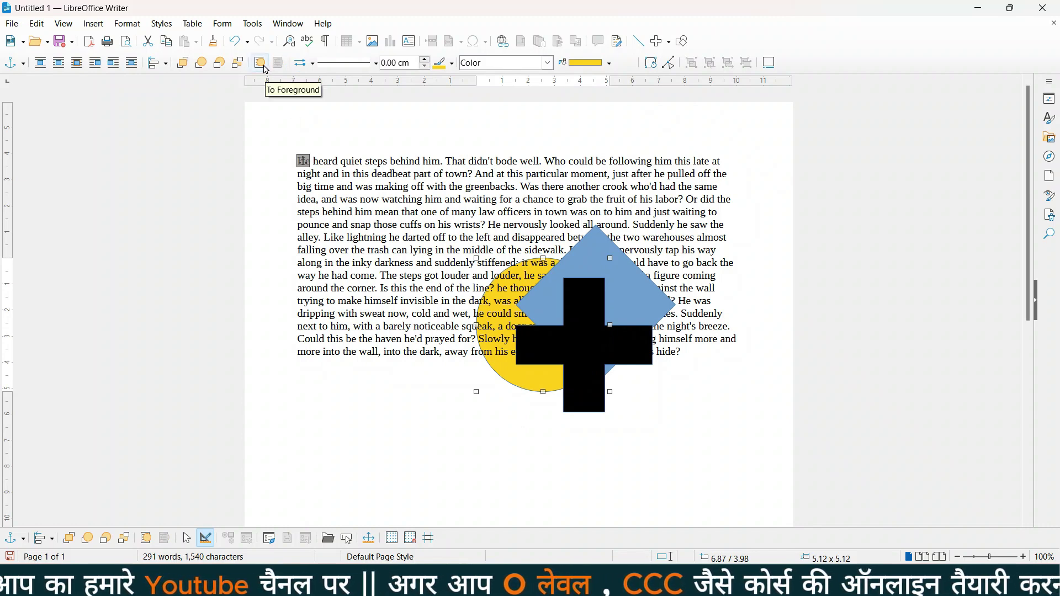
{"action": "left_click", "coordinate": [264, 67]}
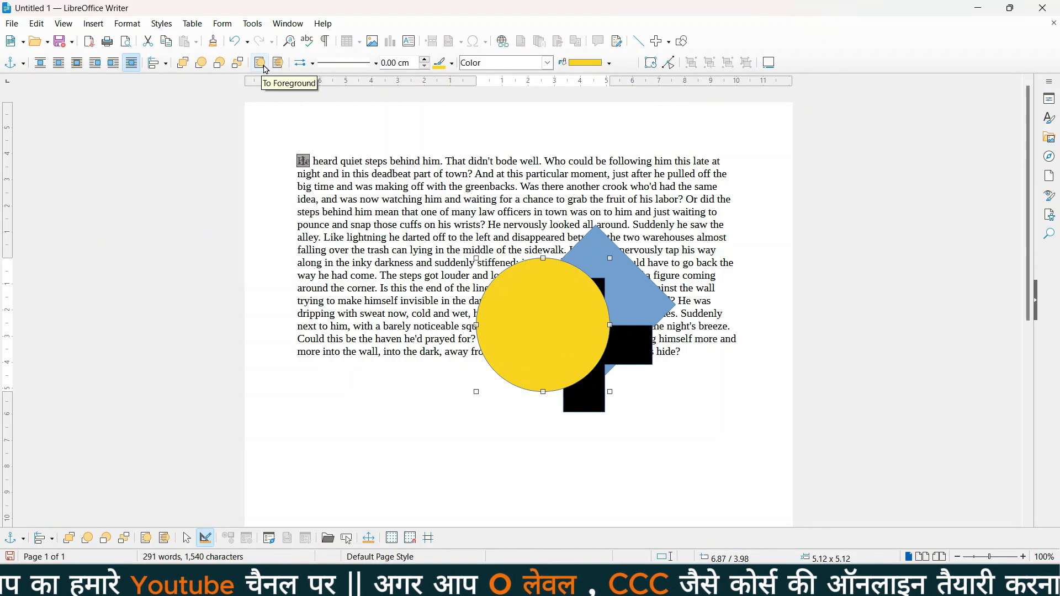
Move the yellow circle back one level, send it to the back, and bring it to the front.
{"action": "left_click", "coordinate": [223, 67]}
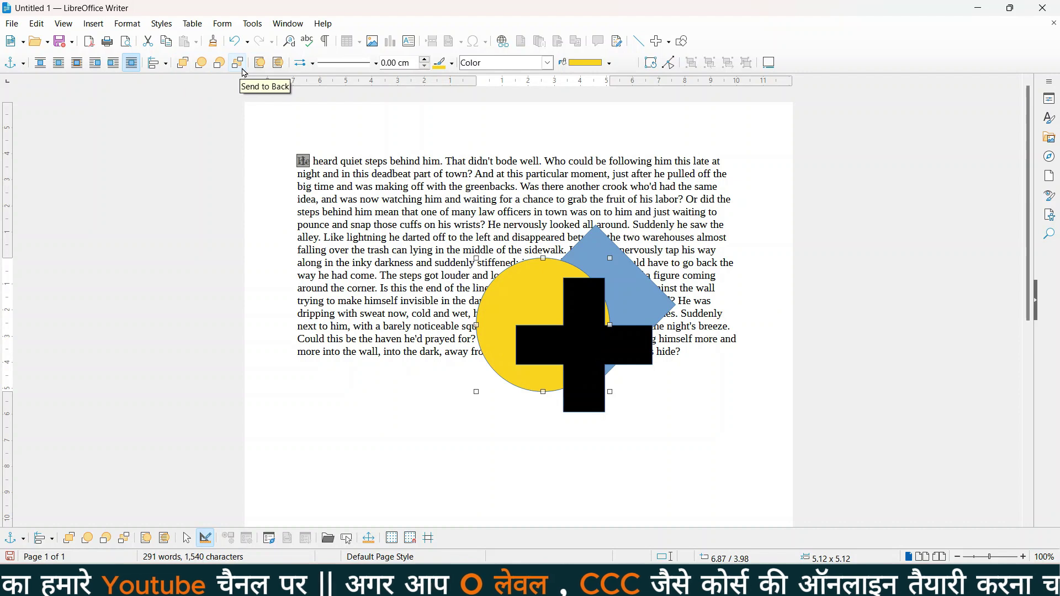
{"action": "left_click", "coordinate": [238, 65]}
{"action": "left_click", "coordinate": [188, 69]}
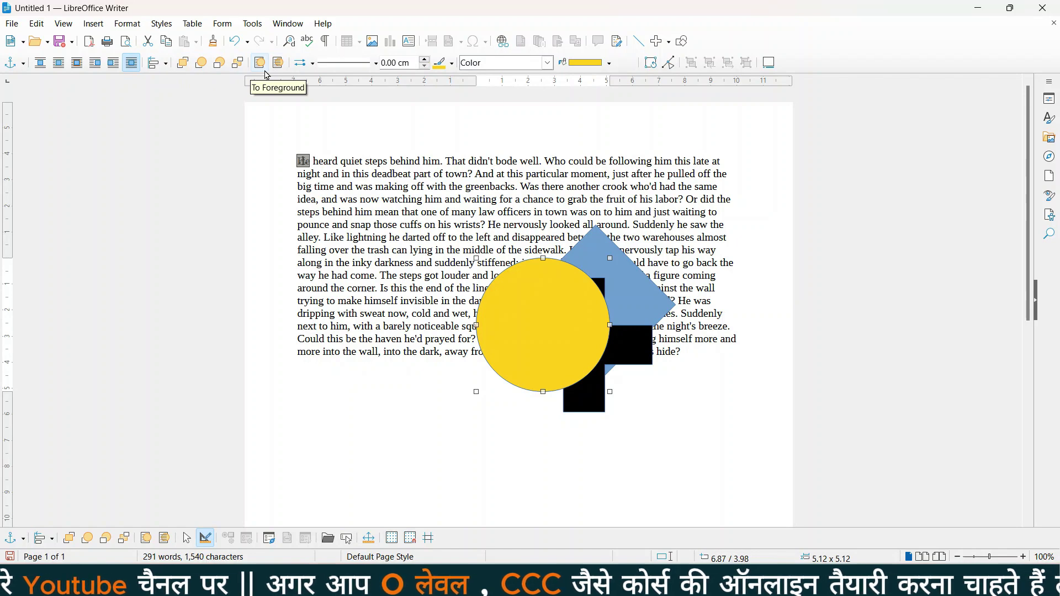
Examine the rotate and flip options available for the yellow circle.
{"action": "left_click", "coordinate": [127, 25]}
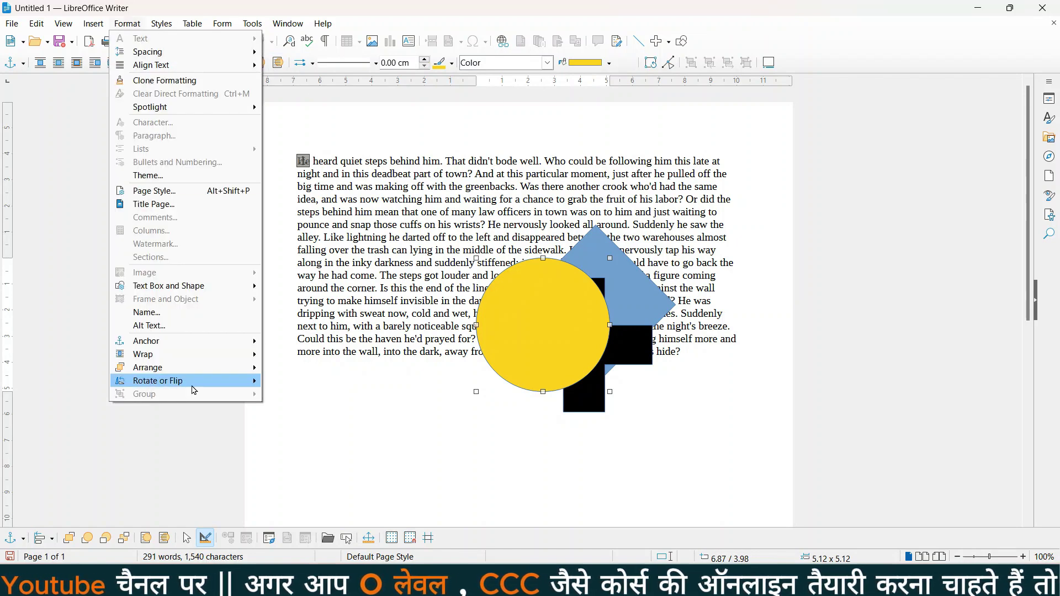
{"action": "mouse_move", "coordinate": [192, 385]}
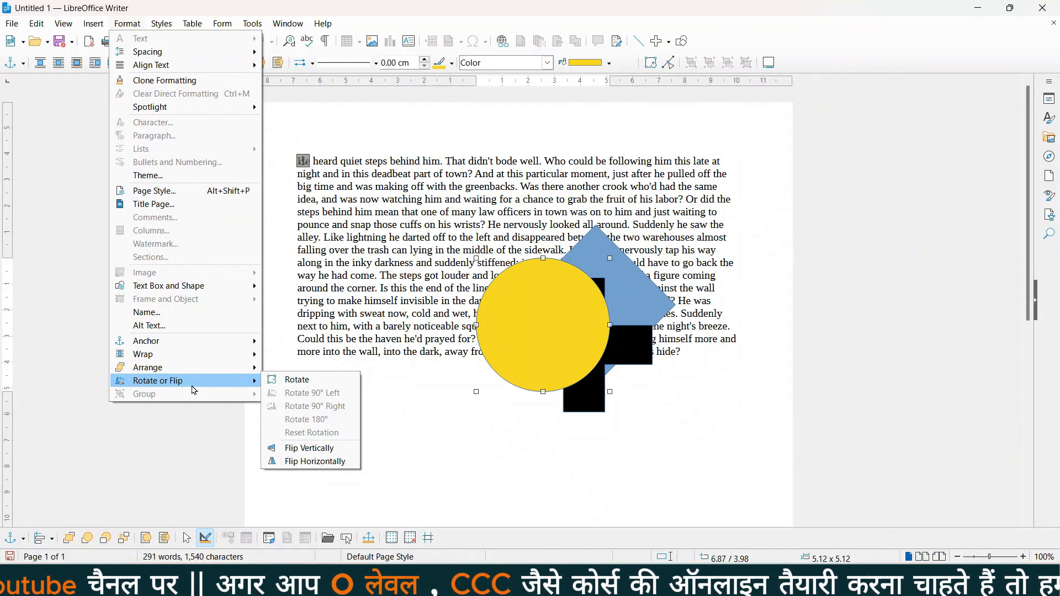
{"action": "left_click", "coordinate": [541, 314]}
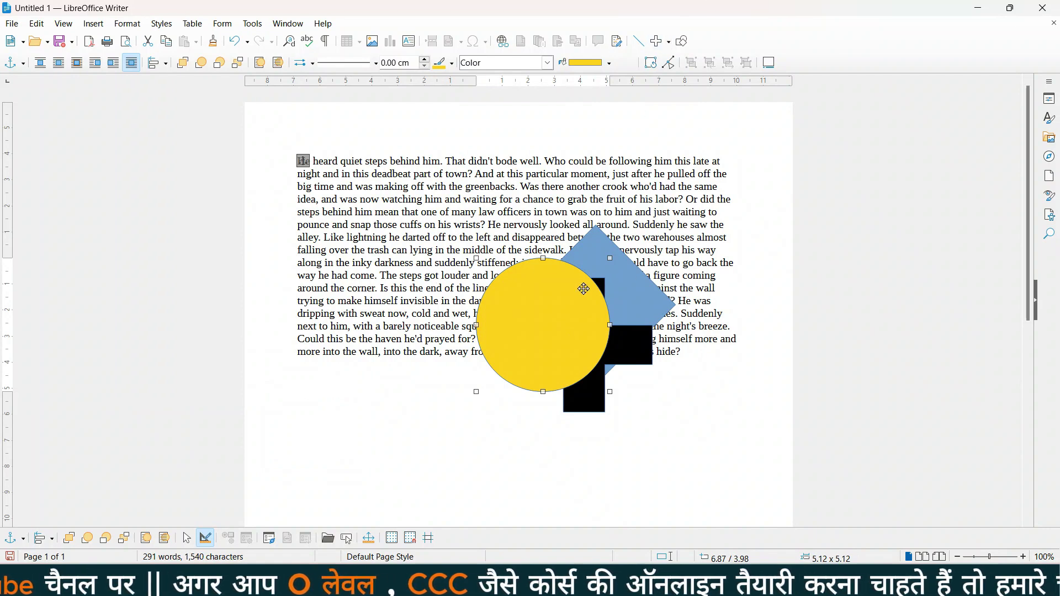
Draw a right triangle about 6.33 × 5.32 cm in the blank area below the paragraph.
{"action": "left_click", "coordinate": [669, 43]}
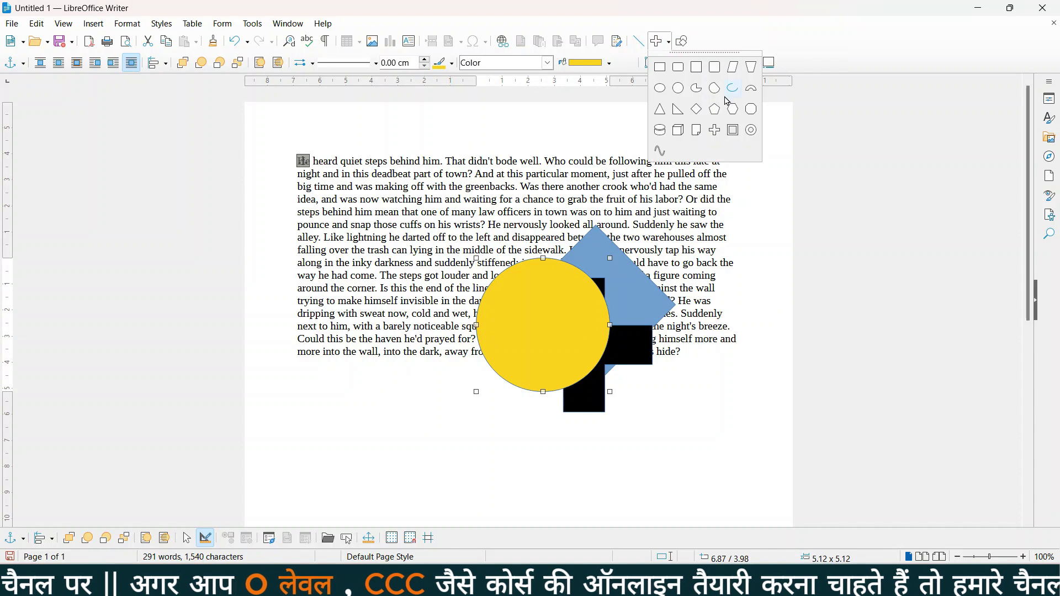
{"action": "left_click", "coordinate": [681, 112]}
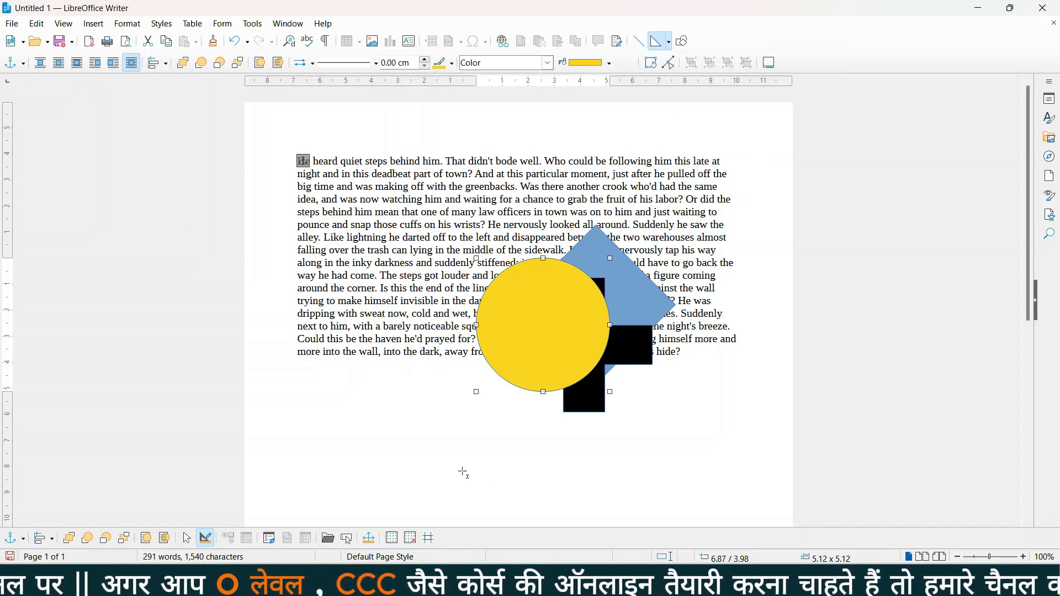
{"action": "scroll", "coordinate": [464, 473], "scroll_direction": "down", "scroll_amount": 10}
{"action": "mouse_move", "coordinate": [464, 185]}
{"action": "left_mouse_down"}
{"action": "mouse_move", "coordinate": [461, 272]}
{"action": "mouse_move", "coordinate": [628, 318]}
{"action": "left_mouse_up"}
Switch to the Google Meet window to check the call, and return to the Writer document.
{"action": "key", "text": "alt+Tab"}
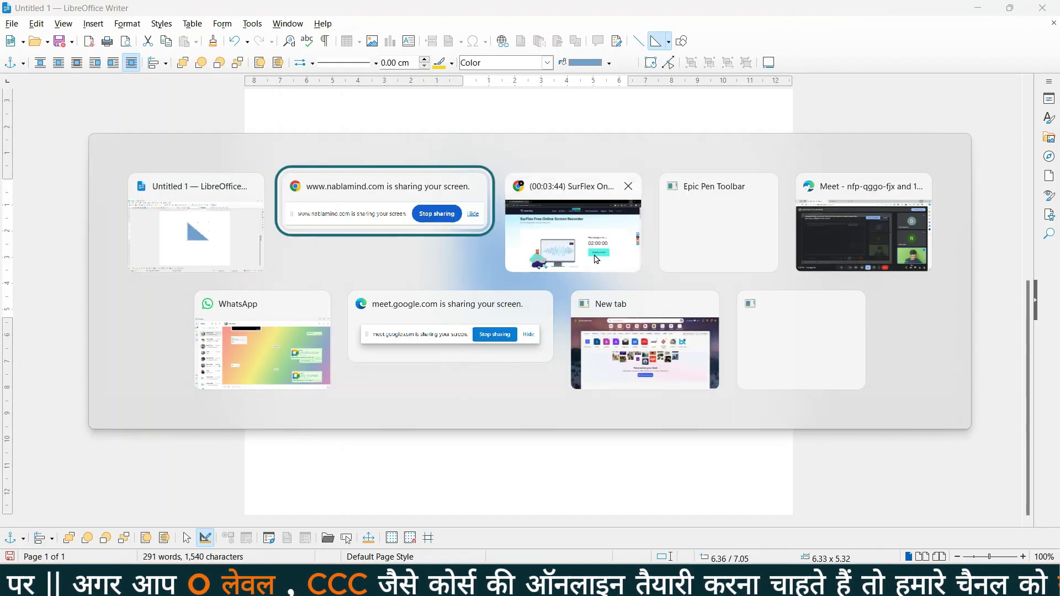
{"action": "left_click", "coordinate": [810, 246]}
{"action": "key", "text": "alt+Tab"}
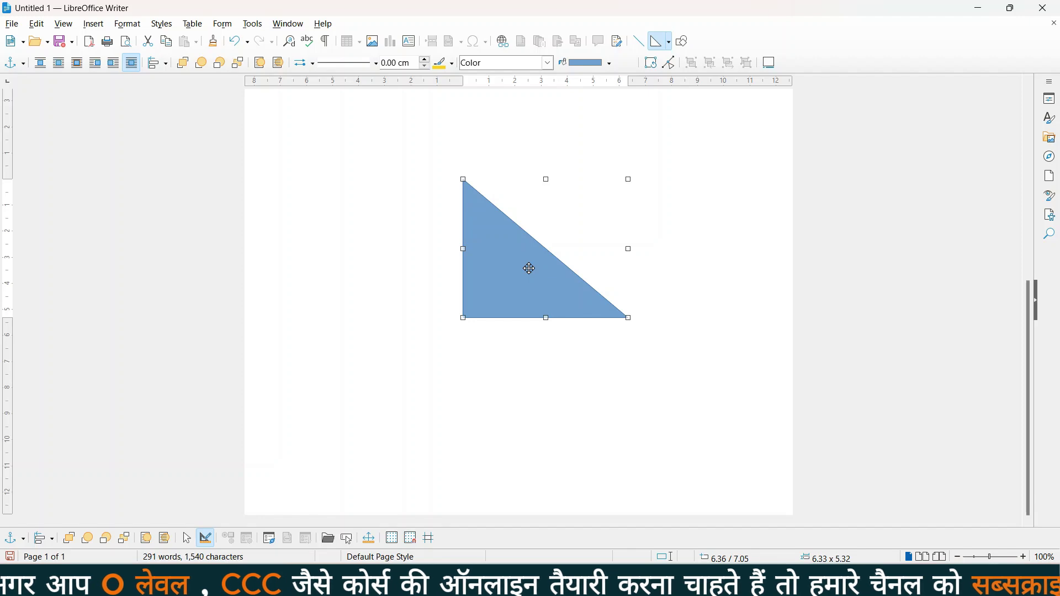
{"action": "key", "text": "alt+Tab"}
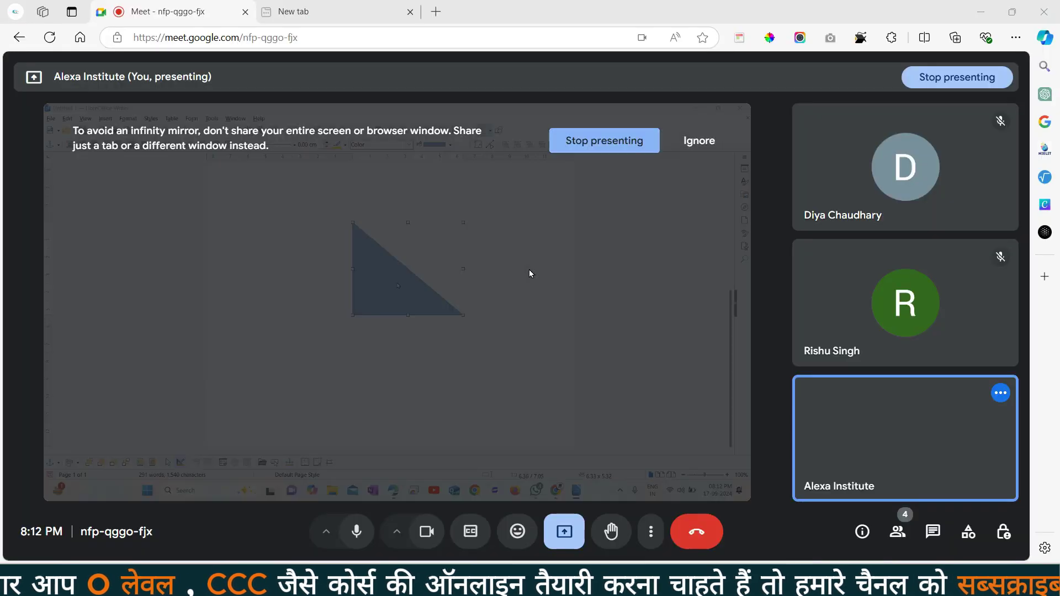
{"action": "key", "text": "alt+Tab"}
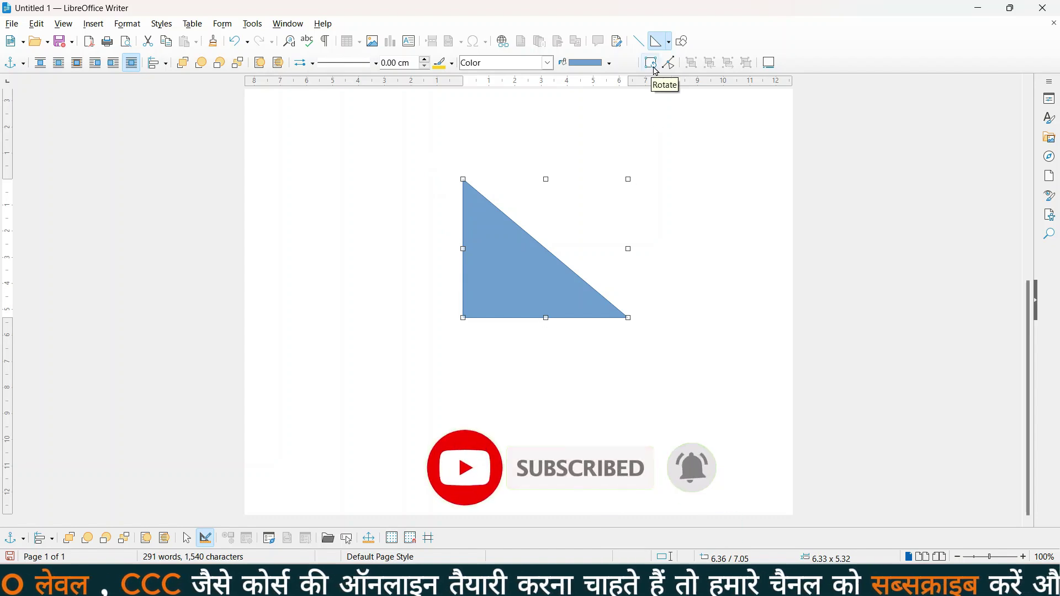
Rotate the right triangle clockwise about its center in two stages, and move its rotation pivot to the lower-right corner of its bounding box.
{"action": "key", "text": "super"}
{"action": "key", "text": "super"}
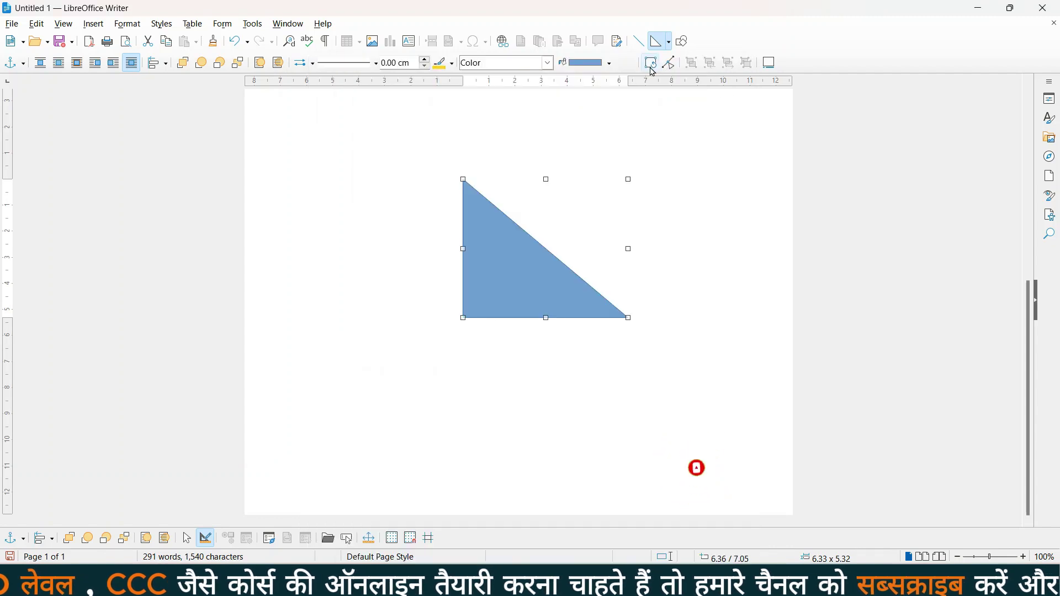
{"action": "left_click", "coordinate": [653, 66]}
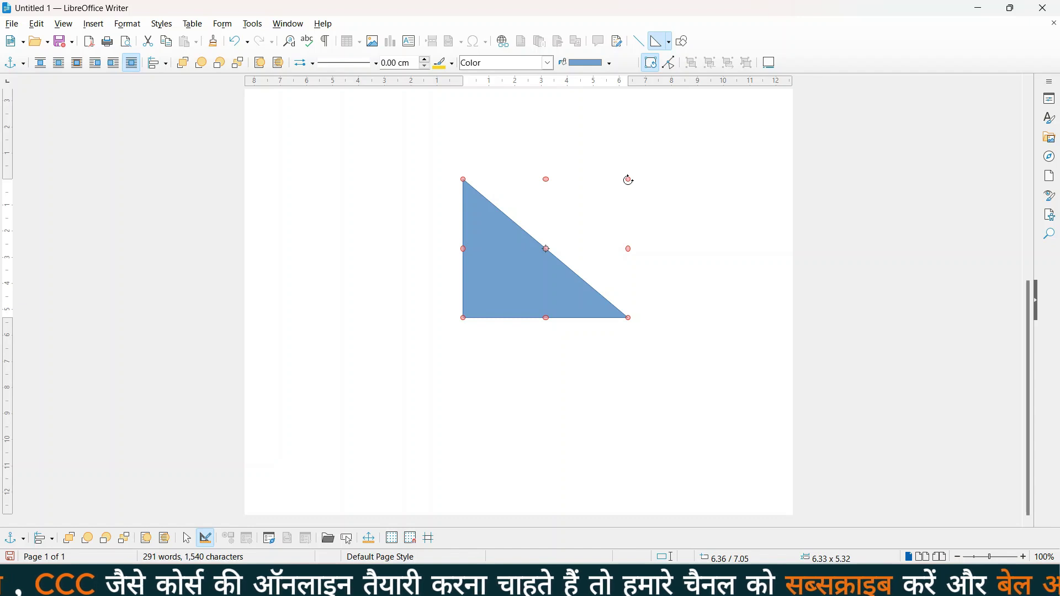
{"action": "left_click_drag", "start_coordinate": [630, 180], "coordinate": [703, 267]}
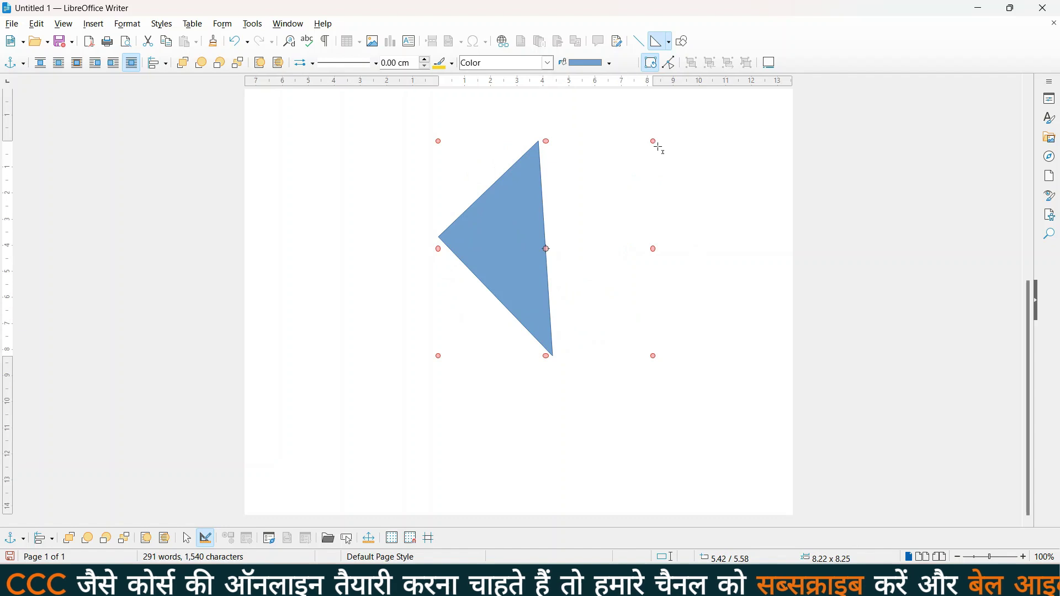
{"action": "left_click_drag", "start_coordinate": [654, 140], "coordinate": [696, 171]}
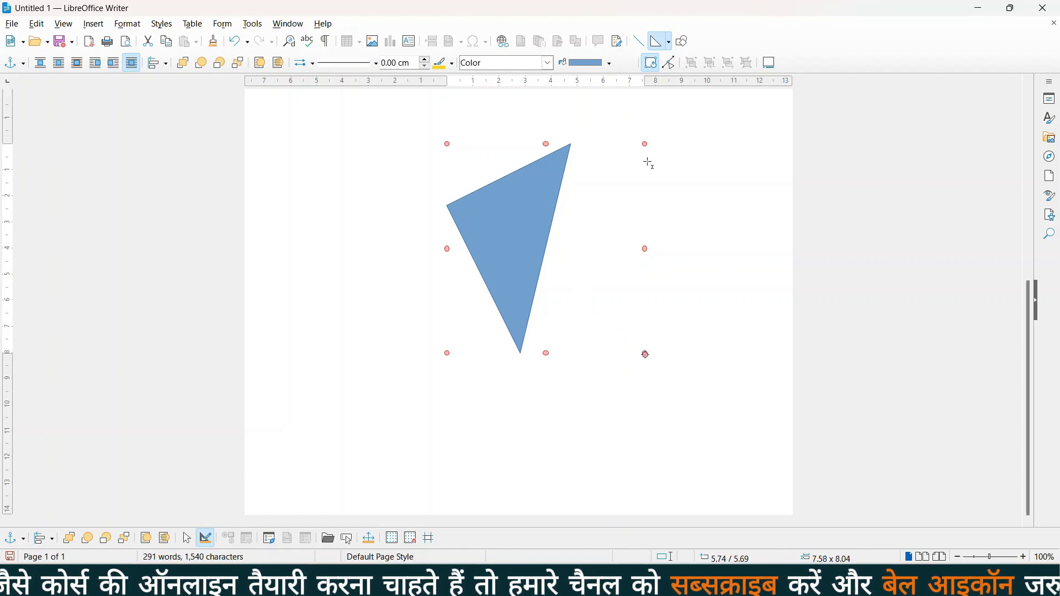
Switch to the Google Meet window, admit the waiting participant to the call, and return to the Writer document.
{"action": "key", "text": "alt+Tab"}
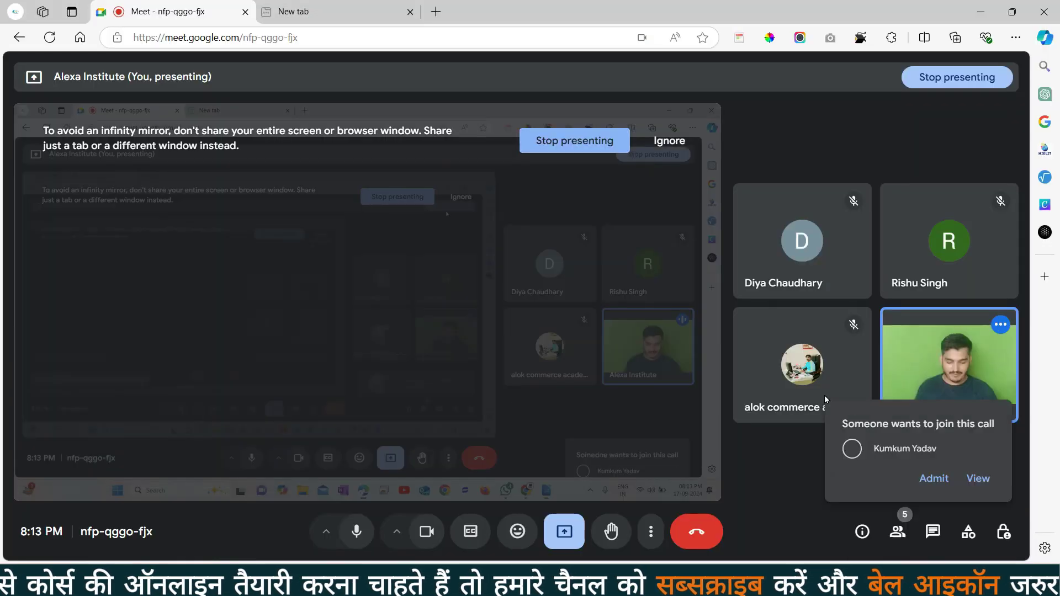
{"action": "left_click", "coordinate": [934, 478]}
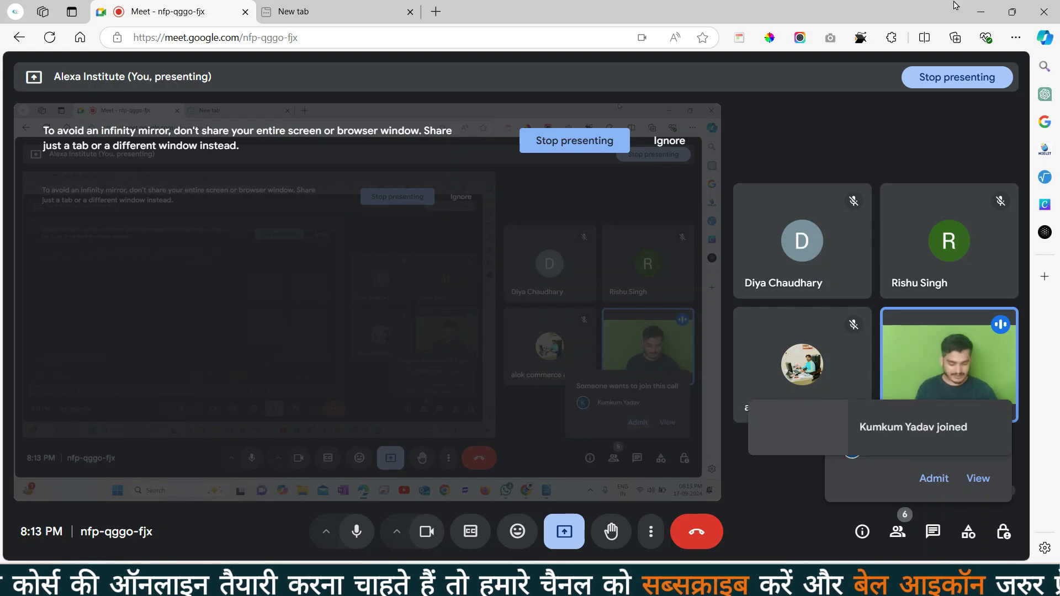
{"action": "left_click", "coordinate": [972, 10]}
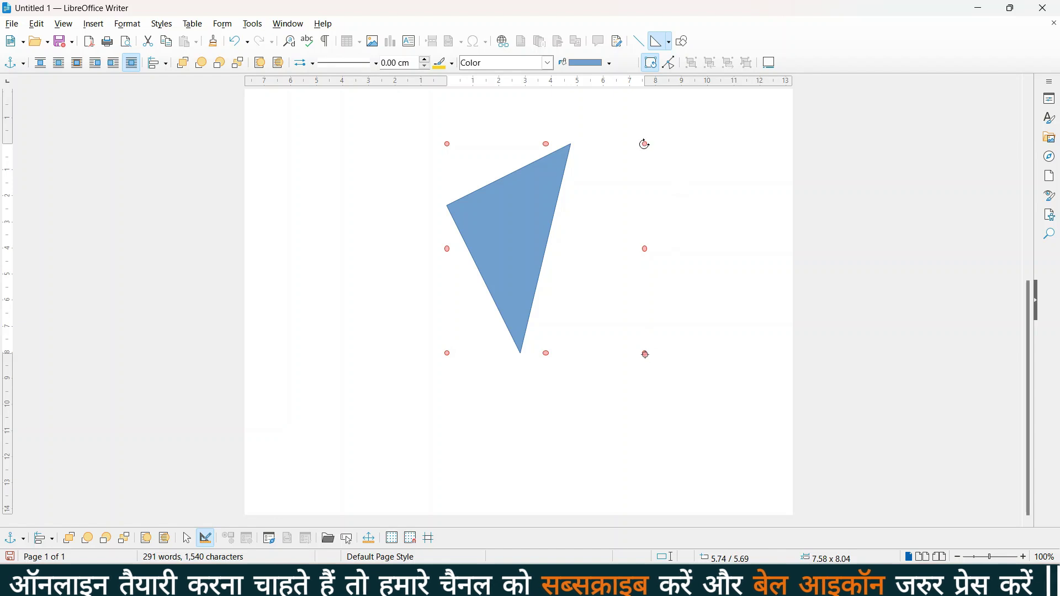
Rotate the triangle further clockwise around the relocated pivot point.
{"action": "left_click_drag", "start_coordinate": [645, 145], "coordinate": [762, 224]}
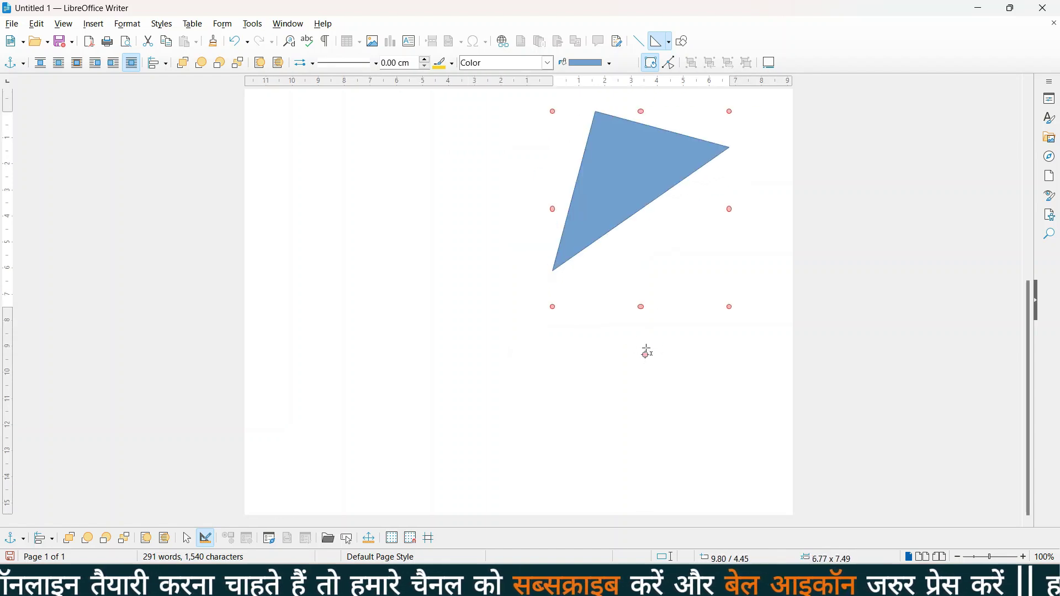